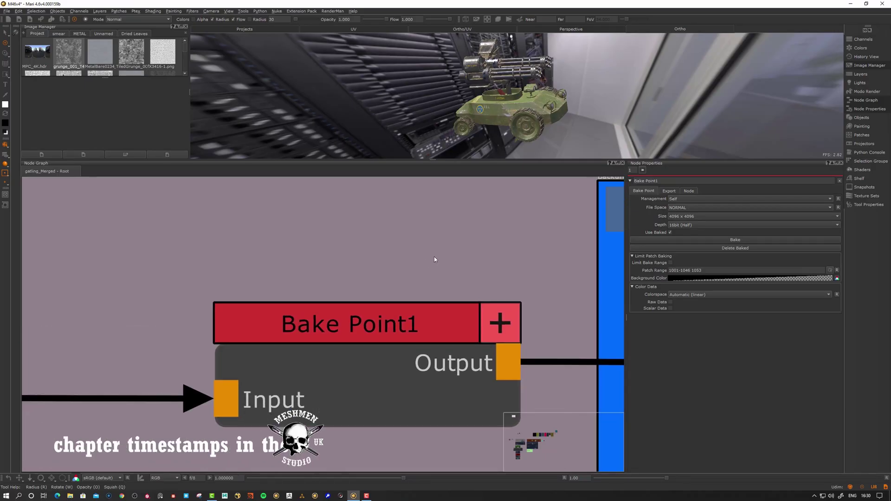
Examine the Bake Point1 node and its incoming connection from Merge 71 in the node graph
scroll(435, 259, "down", 5)
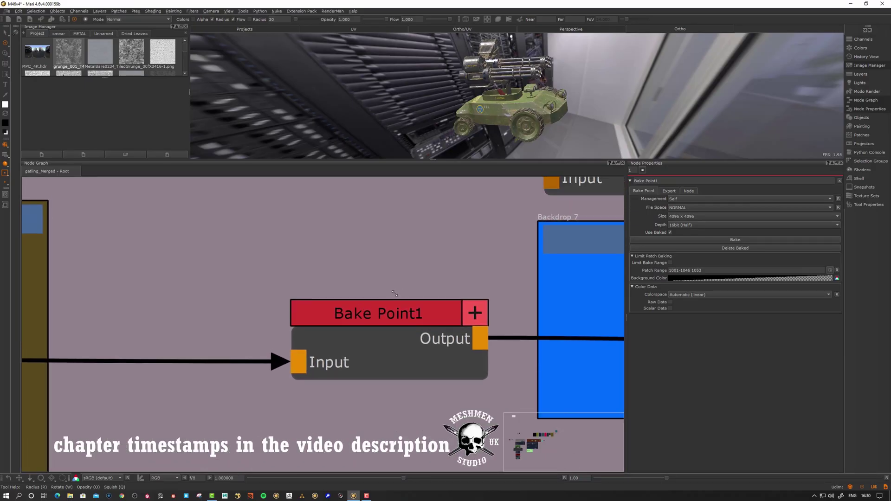
scroll(391, 294, "down", 3)
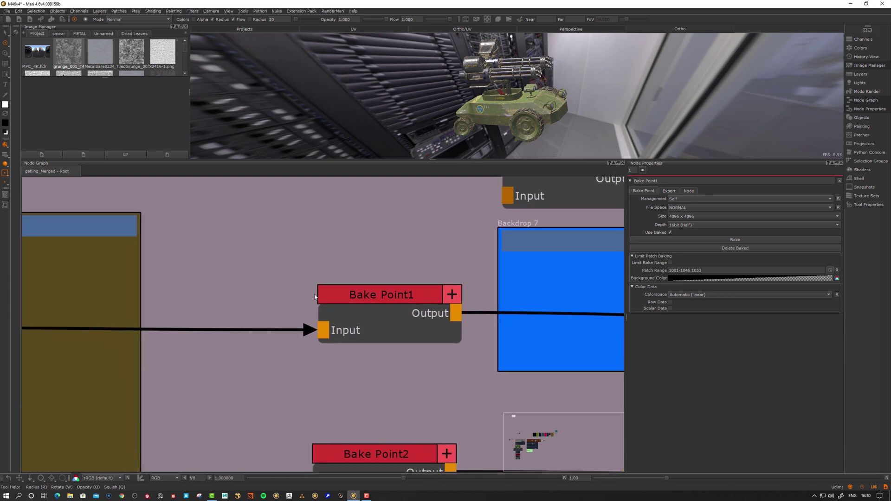
middle_click_drag(311, 296, 384, 306)
scroll(383, 307, "down", 2)
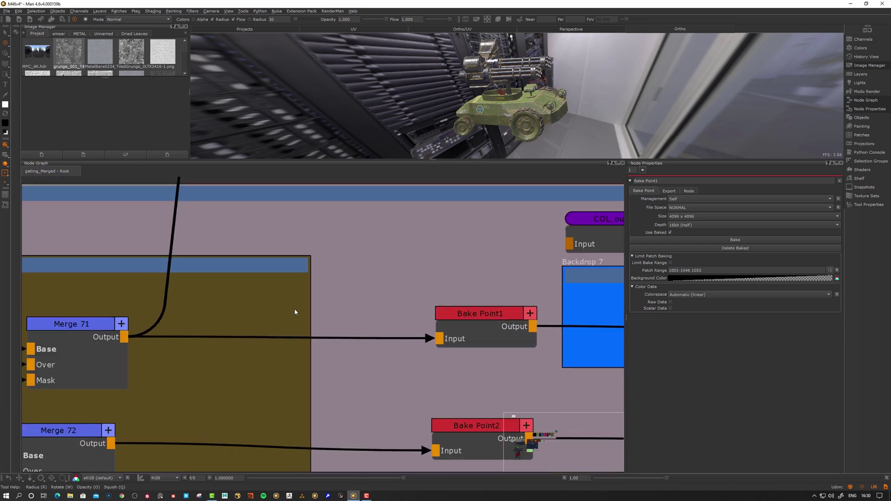
middle_click_drag(368, 273, 353, 332)
mouse_move(367, 263)
middle_mouse_down()
mouse_move(364, 283)
mouse_move(368, 271)
middle_mouse_up()
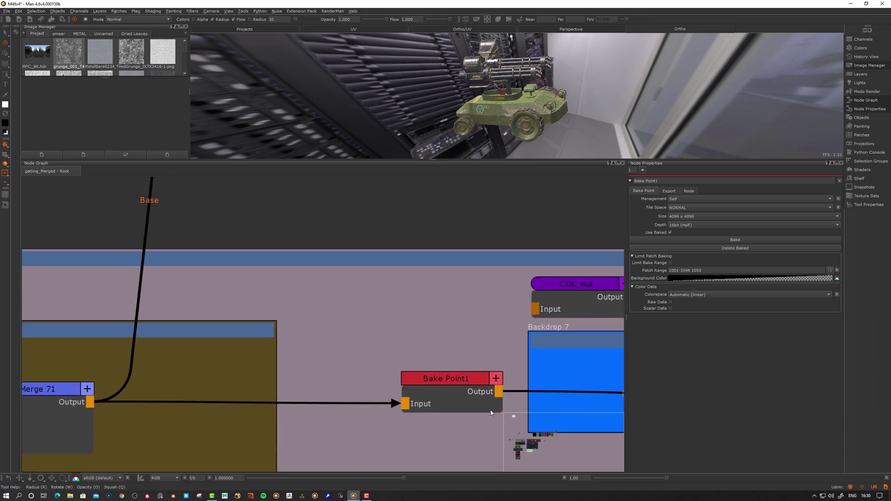
left_click_drag(458, 382, 442, 382)
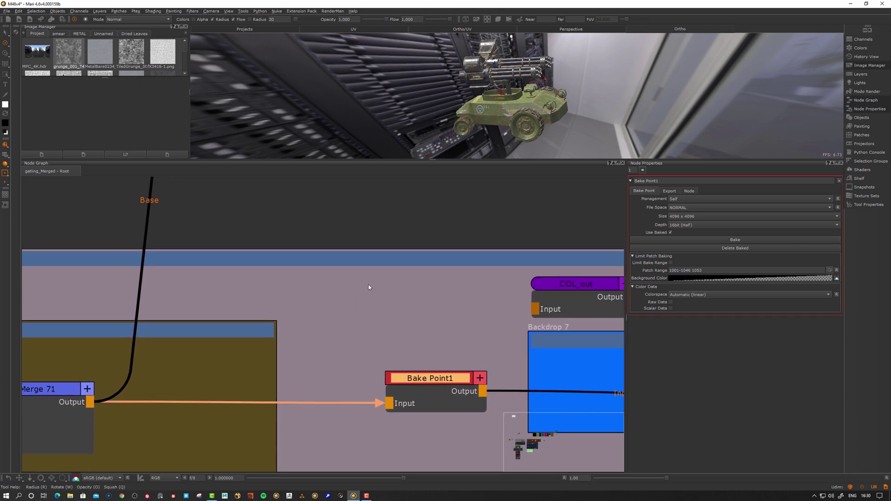
scroll(369, 287, "down", 3)
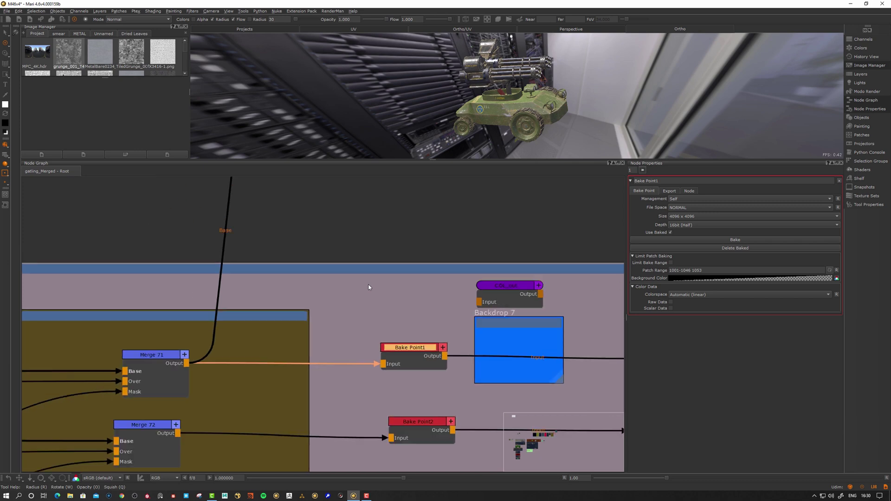
middle_click_drag(368, 286, 363, 278)
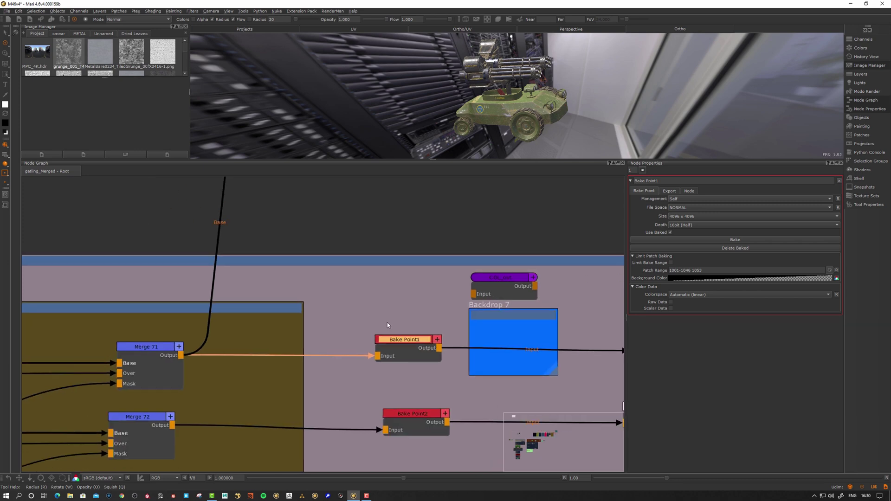
middle_click_drag(387, 322, 386, 336)
middle_click_drag(373, 288, 372, 290)
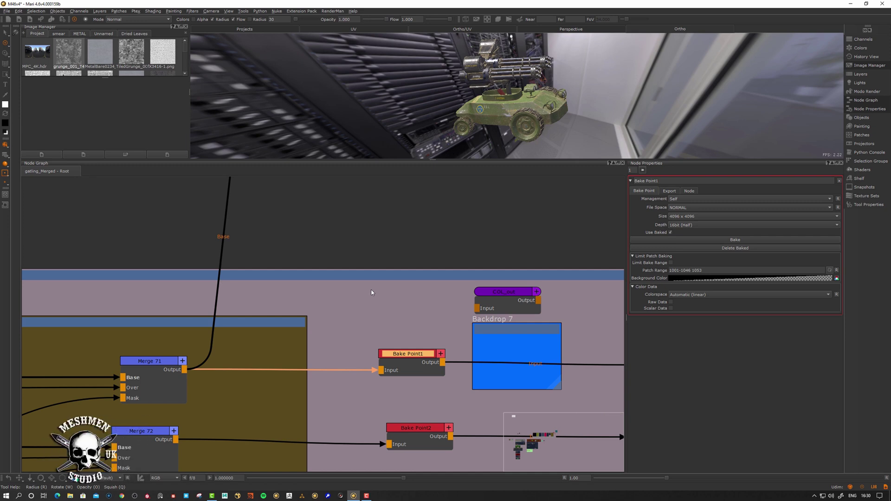
Survey the whole node graph, from the material backdrops and their masks to the Dirtmask and Dirtmaterial networks
scroll(371, 292, "down", 8)
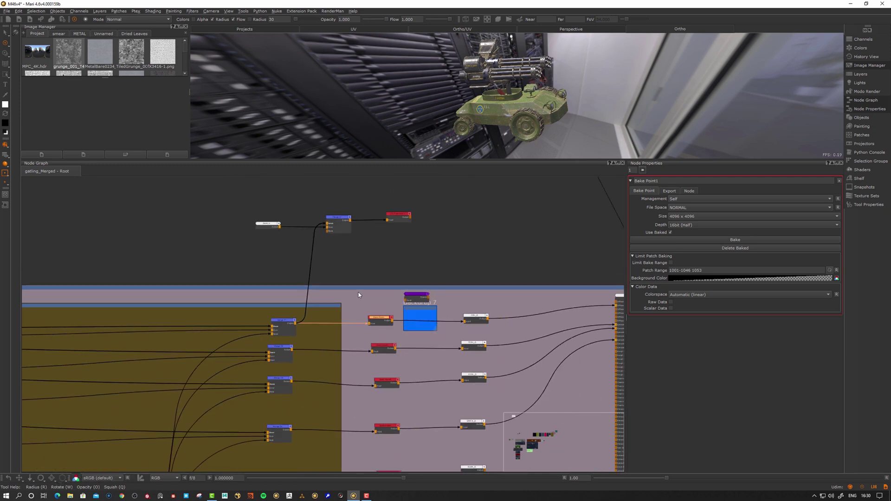
scroll(359, 294, "down", 4)
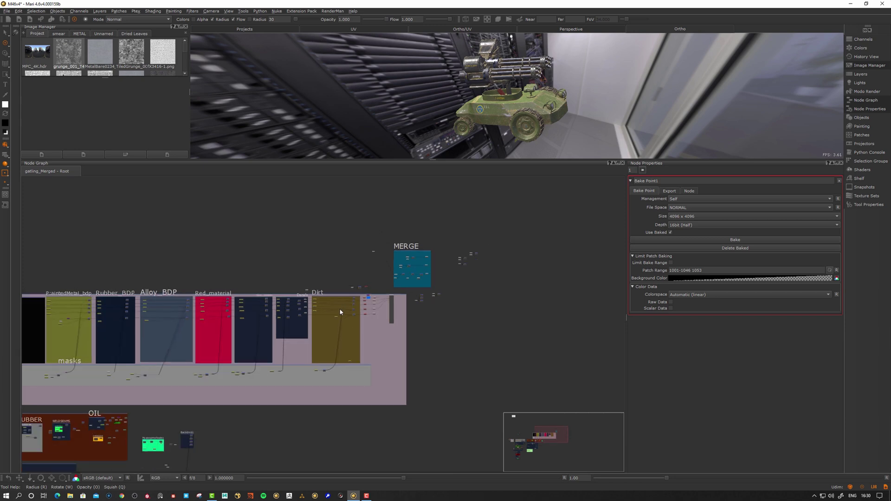
middle_click_drag(369, 343, 576, 272)
mouse_move(310, 381)
middle_mouse_down()
mouse_move(509, 308)
mouse_move(309, 424)
middle_mouse_up()
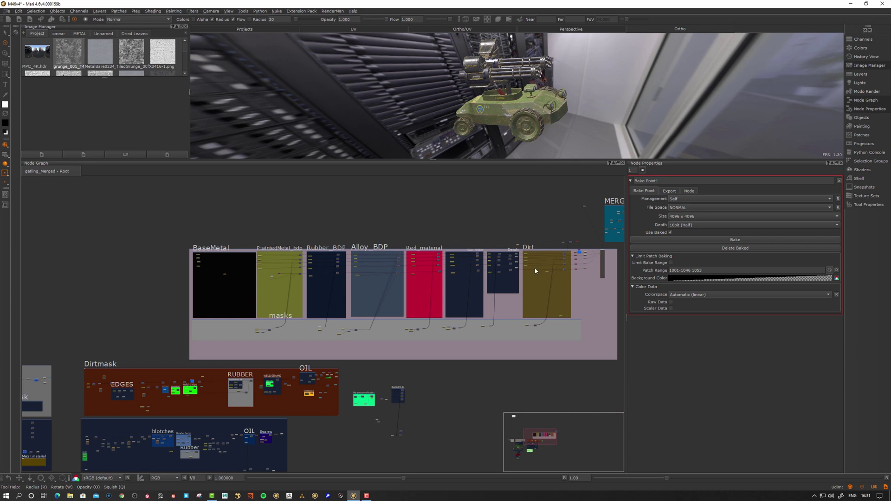
middle_click_drag(520, 255, 501, 251)
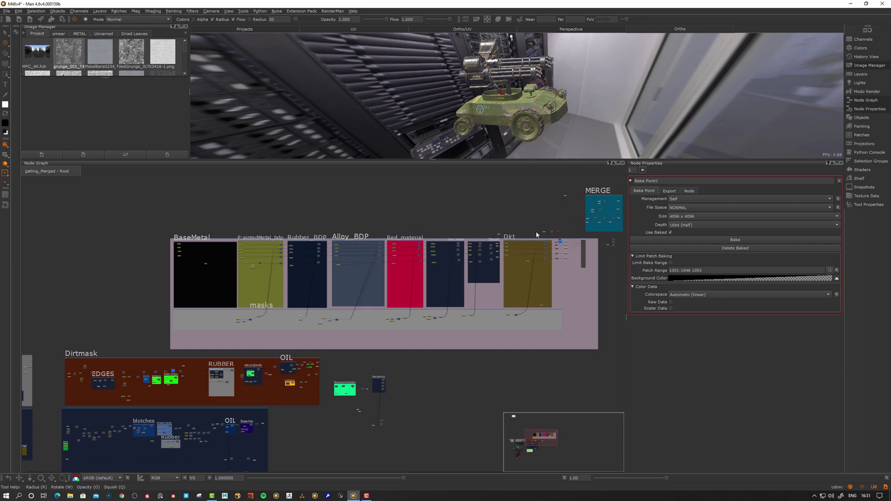
middle_click_drag(330, 303, 436, 230)
middle_click_drag(214, 328, 221, 326)
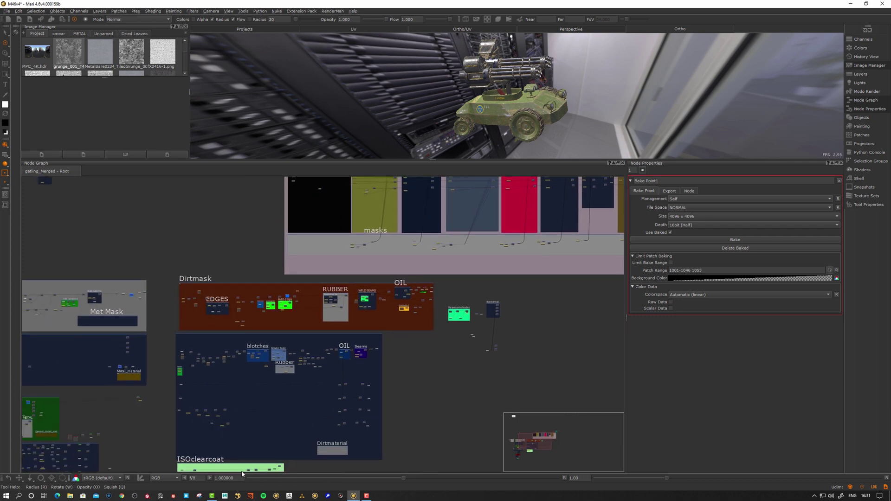
middle_click_drag(319, 337, 346, 319)
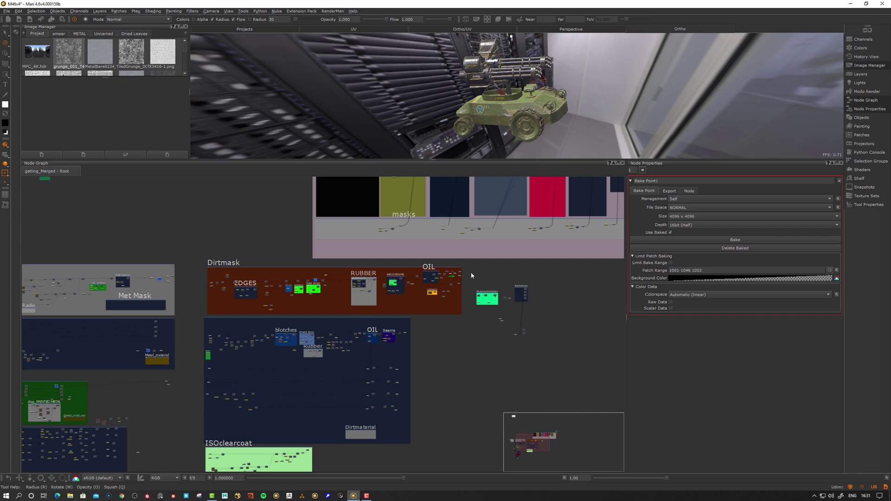
middle_click_drag(436, 295, 438, 296)
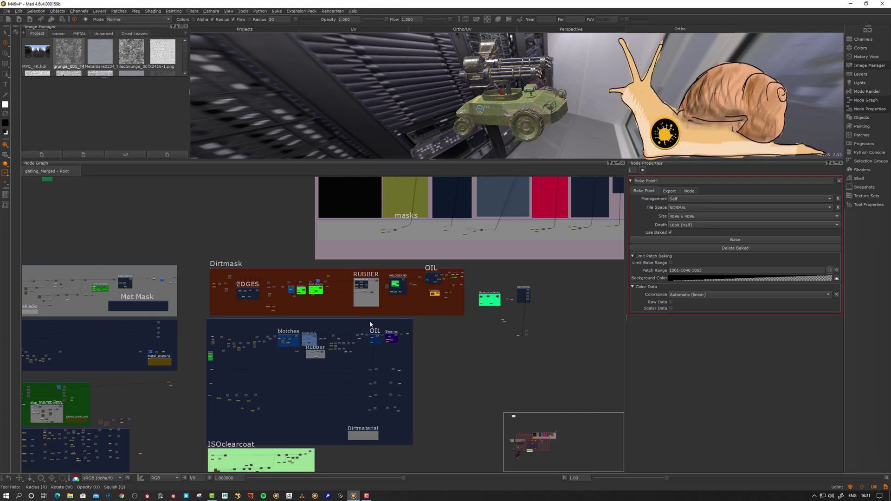
middle_click_drag(521, 274, 281, 398)
scroll(490, 282, "up", 3)
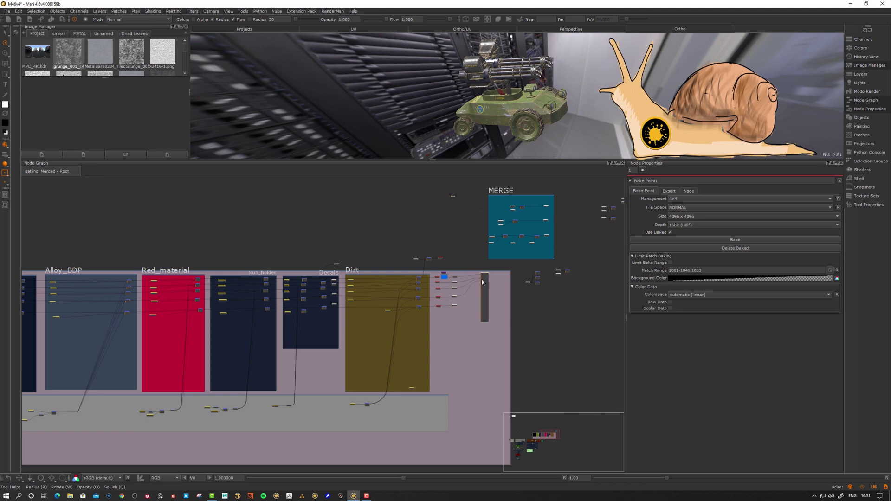
Inspect the textured armoured car and its gatling guns from several angles in the 3D view
left_click_drag(487, 84, 577, 113, "alt")
scroll(506, 88, "up", 3)
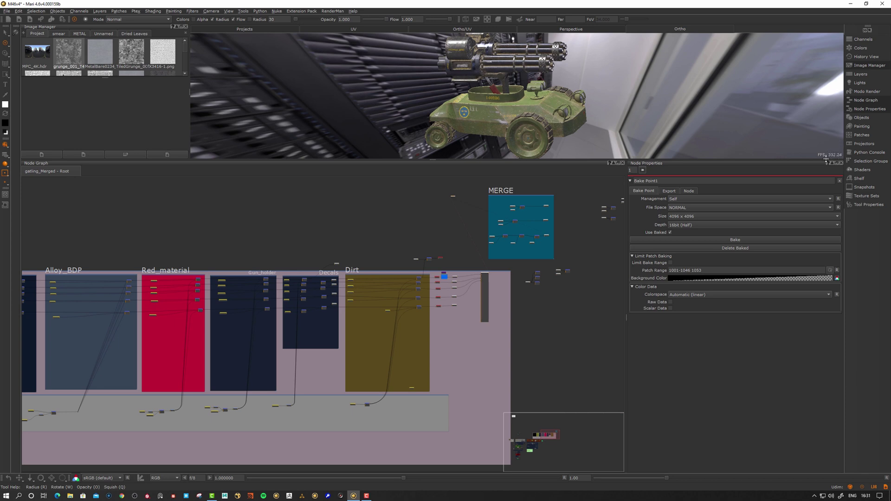
mouse_move(531, 104)
left_mouse_down("alt")
mouse_move(550, 106)
mouse_move(535, 108)
left_mouse_up("alt")
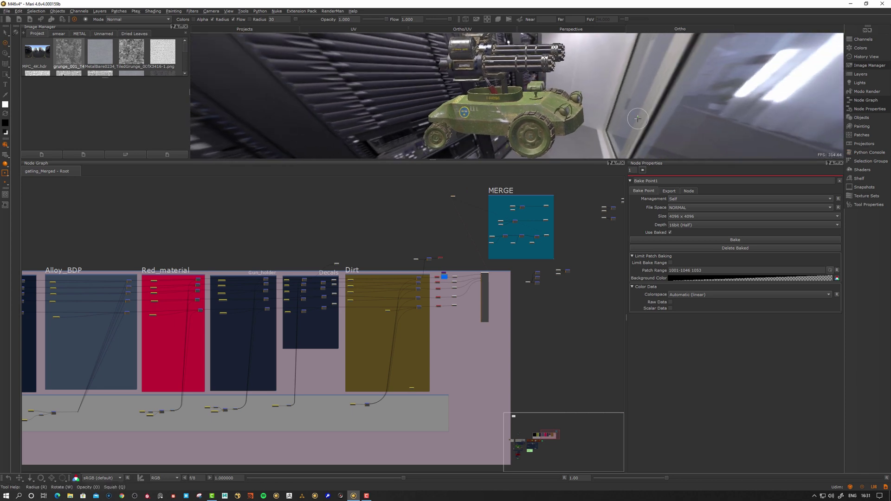
left_click_drag(636, 118, 544, 119, "alt")
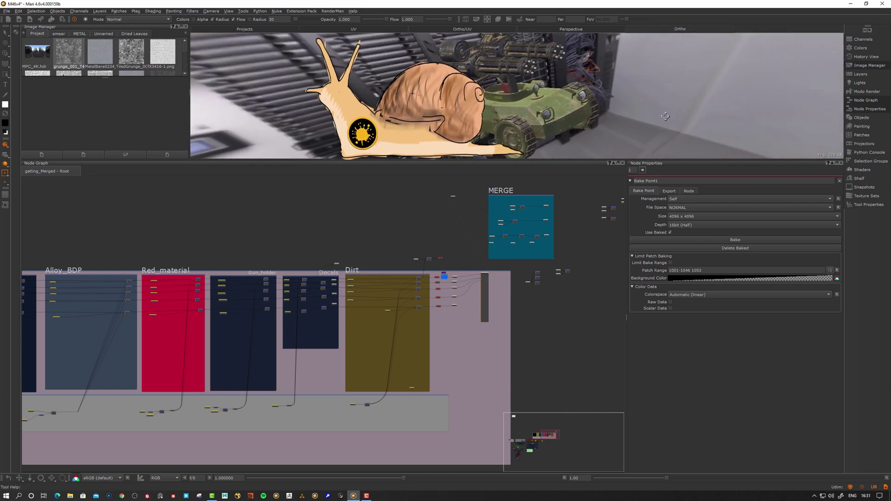
left_click_drag(674, 116, 661, 115, "alt")
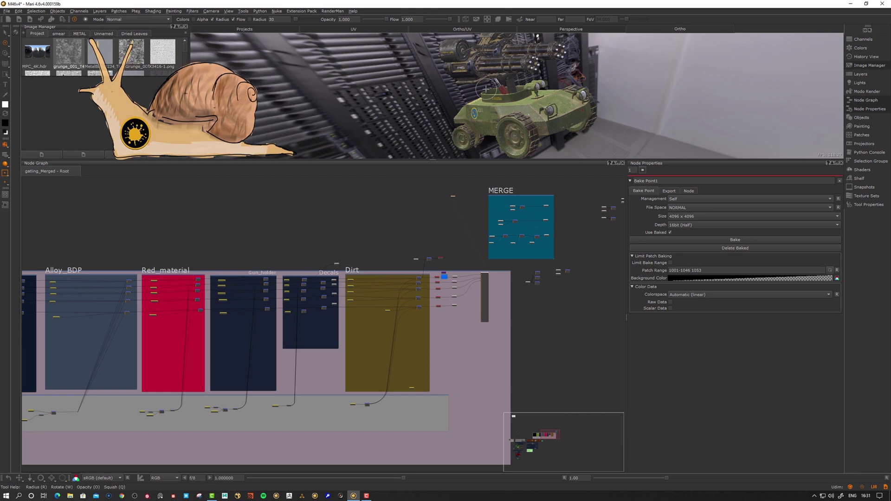
right_click_drag(529, 108, 486, 105, "alt")
left_click_drag(486, 105, 499, 103, "alt")
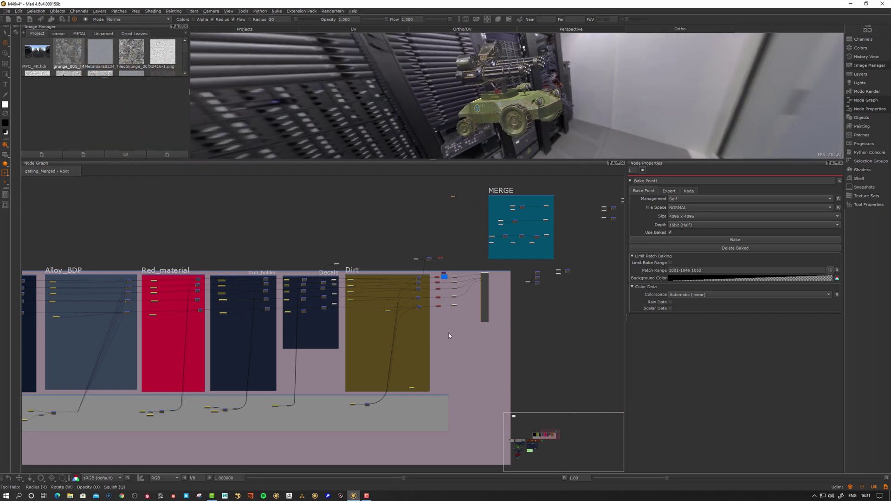
Examine how Bake Point1 sits between the Dirt backdrop's merge output and the shader inputs
scroll(466, 277, "up", 5)
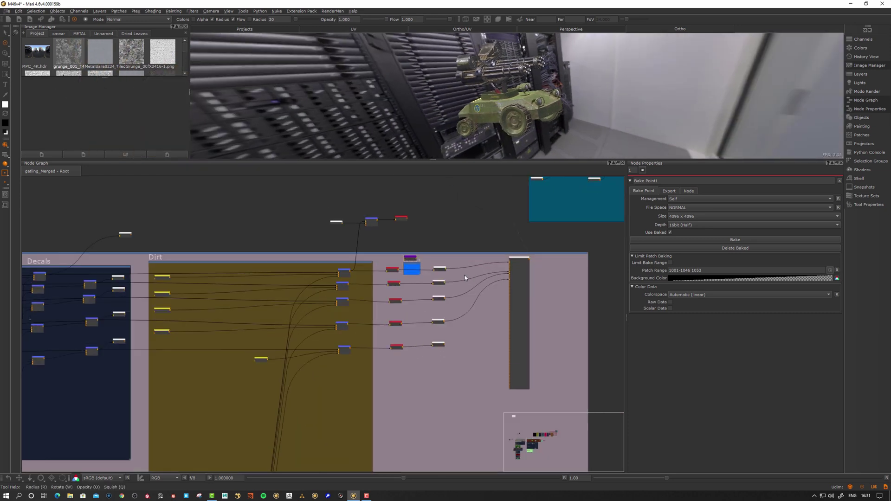
left_click_drag(525, 270, 531, 268)
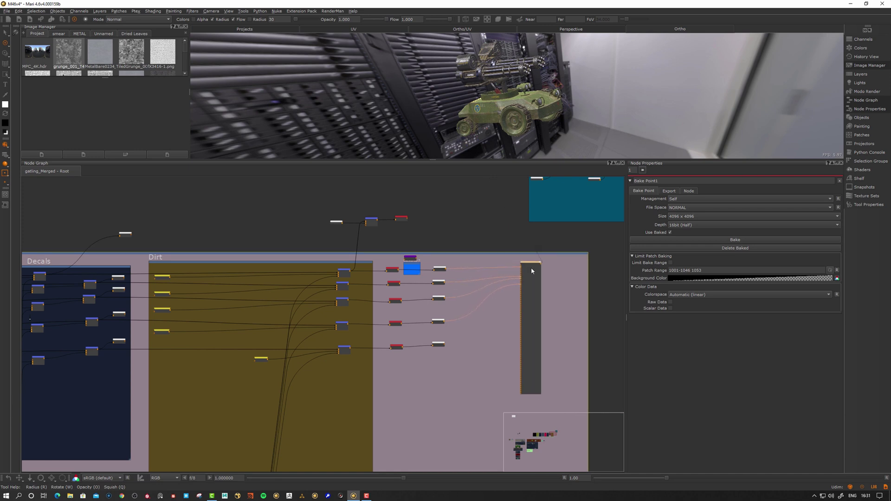
left_click(394, 272)
scroll(394, 273, "up", 4)
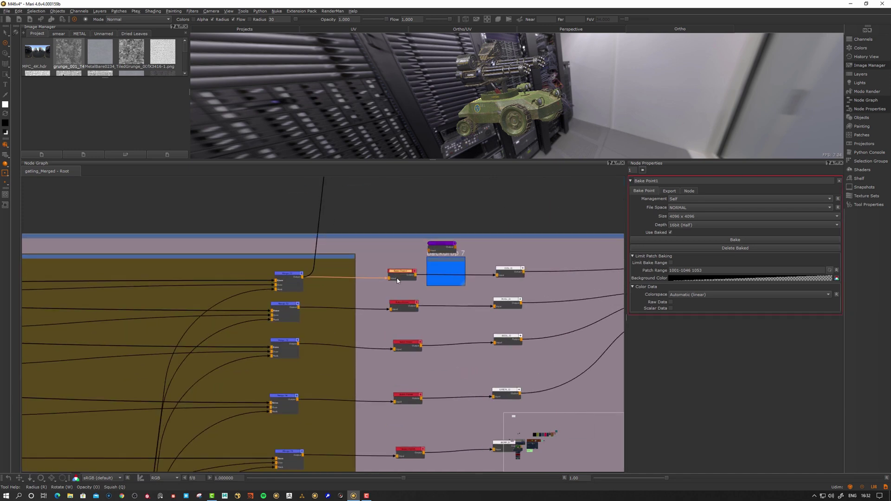
scroll(396, 278, "up", 2)
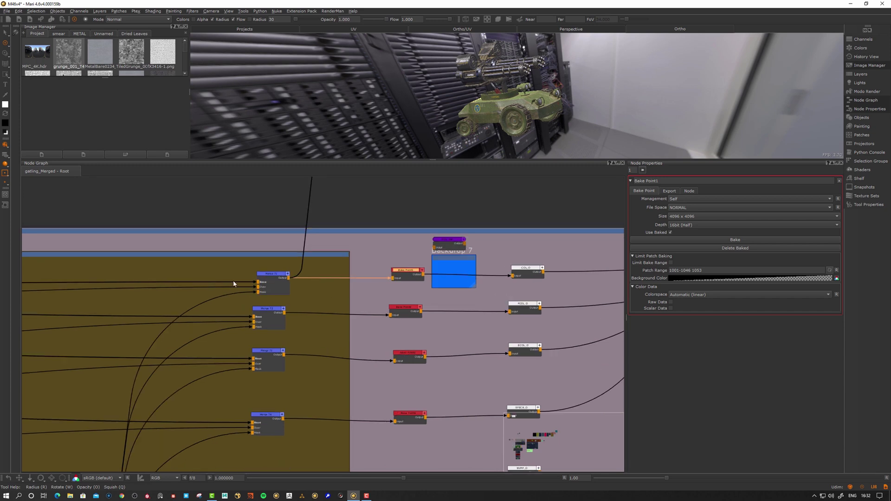
mouse_move(414, 276)
left_mouse_down()
mouse_move(424, 276)
mouse_move(415, 277)
left_mouse_up()
scroll(406, 304, "down", 3)
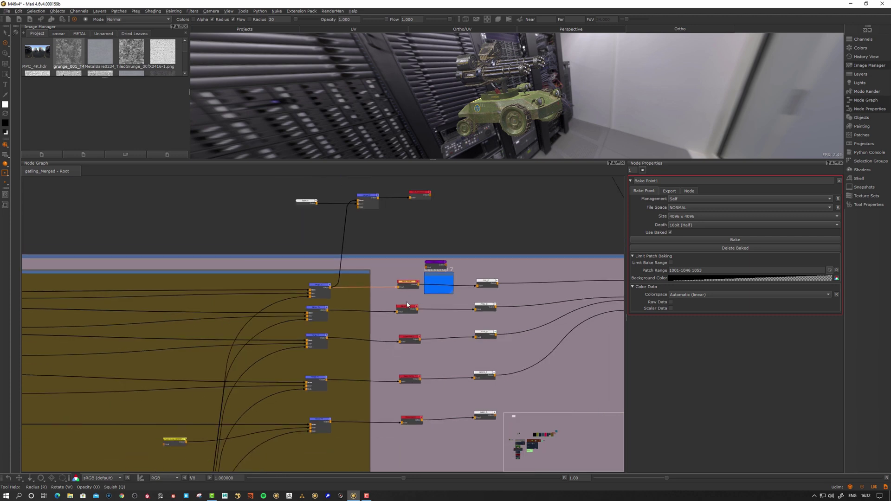
scroll(406, 305, "up", 3)
left_click_drag(411, 282, 411, 284)
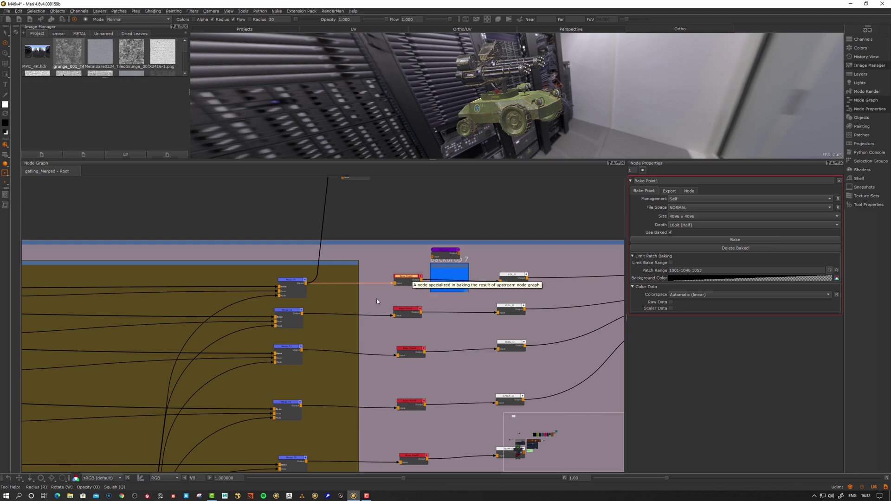
Go through the column of bake points beside the Dirt backdrop one by one, from Bake Point1 downward
left_click_drag(407, 280, 411, 281)
left_click_drag(410, 313, 411, 312)
left_click_drag(415, 351, 416, 351)
left_click_drag(407, 409, 410, 406)
middle_click_drag(430, 423, 425, 365)
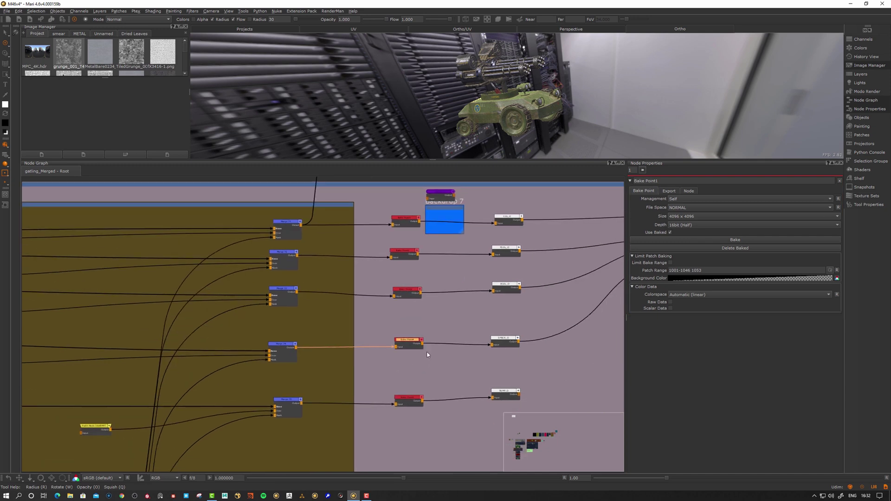
left_click_drag(409, 405, 407, 403)
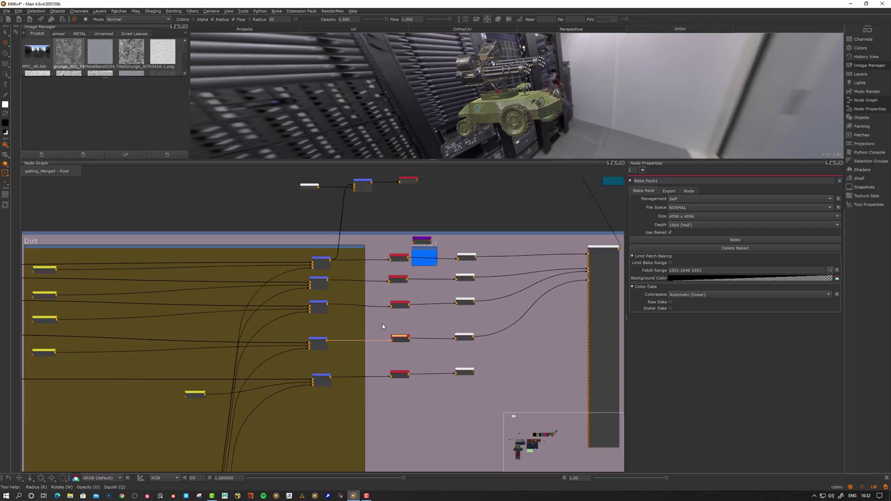
Delete the three connected nodes above the large backdrop, including the merge fed by Merge 71 and its bake point
middle_click_drag(369, 341, 357, 412)
scroll(395, 249, "up", 2)
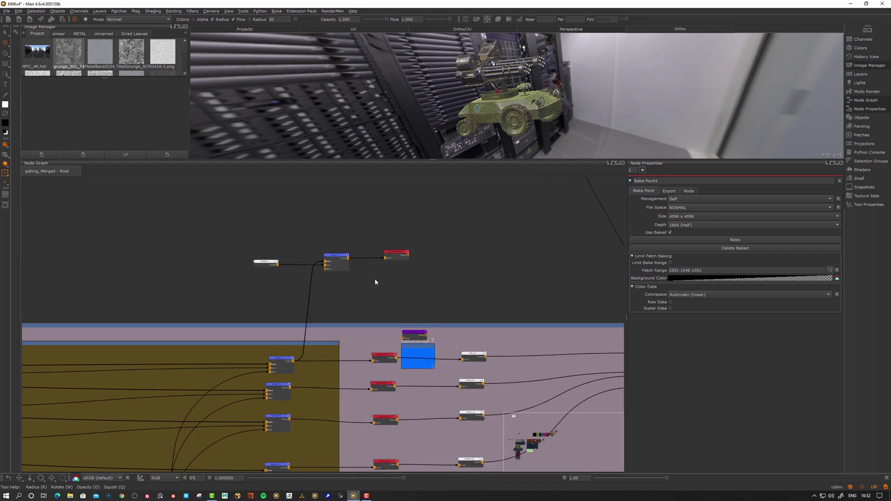
left_click_drag(458, 196, 227, 294)
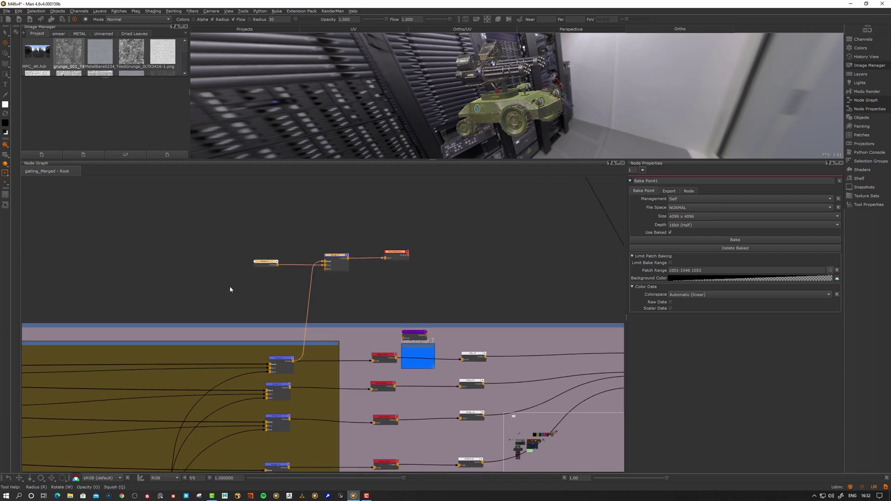
key("Delete")
Display the output of the Merge 71 node in the 3D view
middle_click_drag(334, 278, 326, 284)
left_click(276, 369)
key("1")
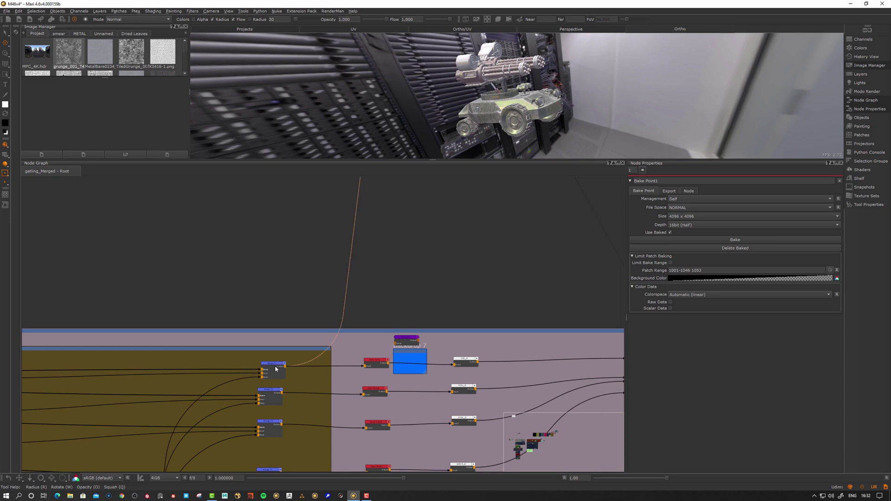
left_click_drag(276, 369, 272, 373)
Create a Bake Point node in the empty graph area above the Dirt backdrop
left_click(299, 295)
middle_click_drag(301, 288, 314, 259)
scroll(319, 276, "up", 4)
key("Tab")
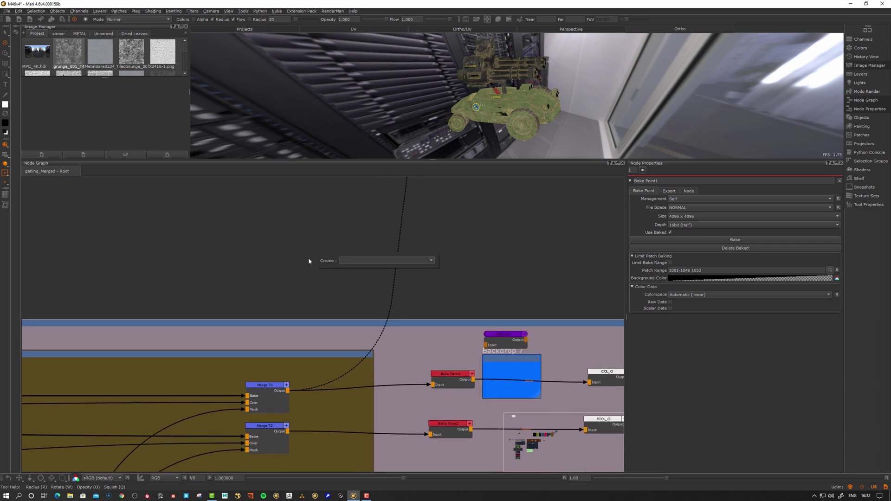
type("bak")
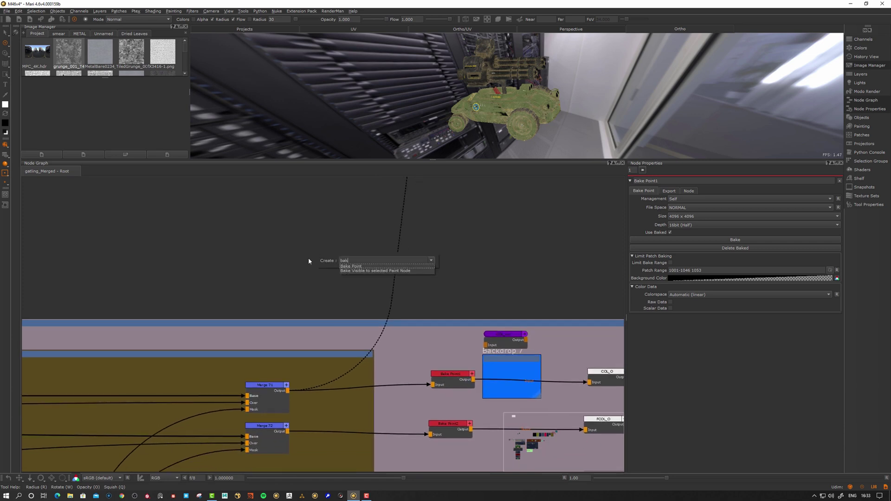
key("Return")
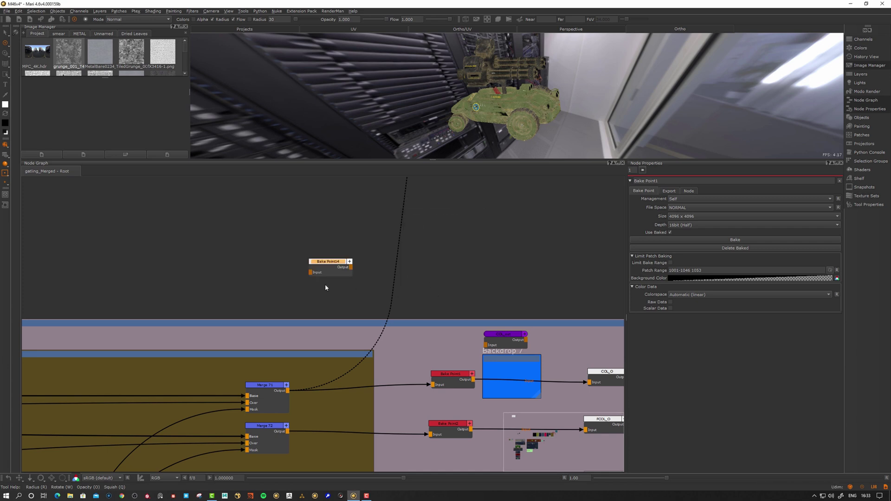
Position Bake Point14 above the Dirt backdrop, feed it from the Merge 71 output and open its node properties
left_click_drag(342, 263, 468, 257)
left_click_drag(288, 392, 439, 266)
mouse_move(449, 259)
left_mouse_down()
mouse_move(472, 259)
mouse_move(464, 257)
left_mouse_up()
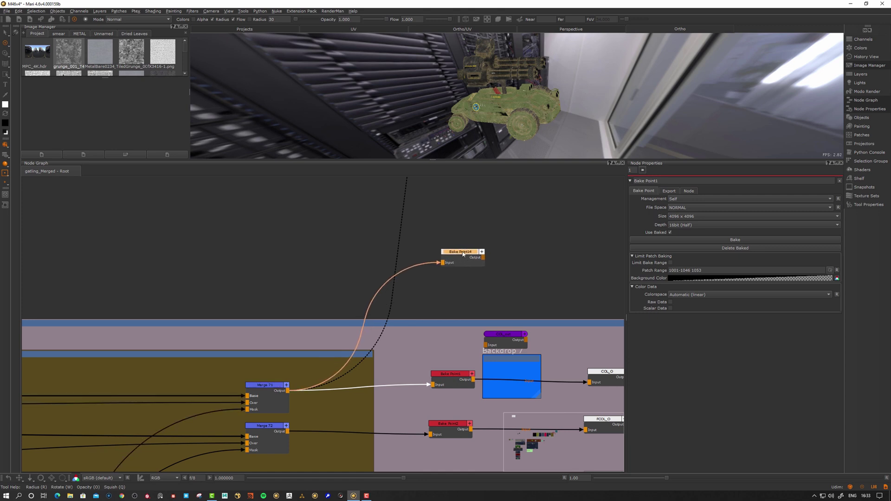
double_click(463, 252)
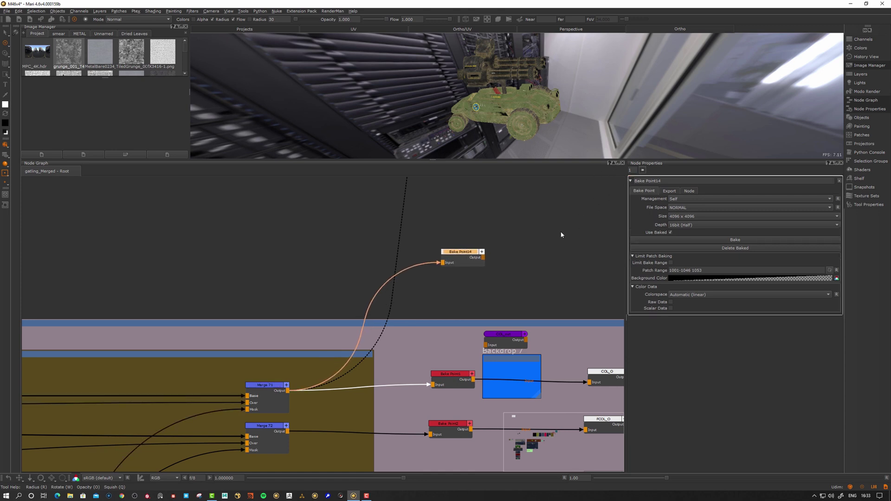
left_click_drag(459, 254, 452, 254)
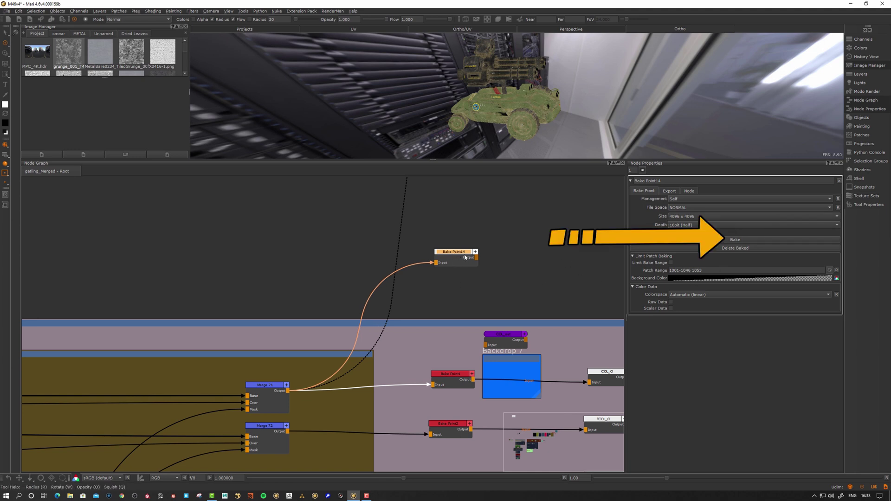
Review the creation options of a Bake Point node and of a Channel, cancelling both
middle_click_drag(503, 221, 452, 226)
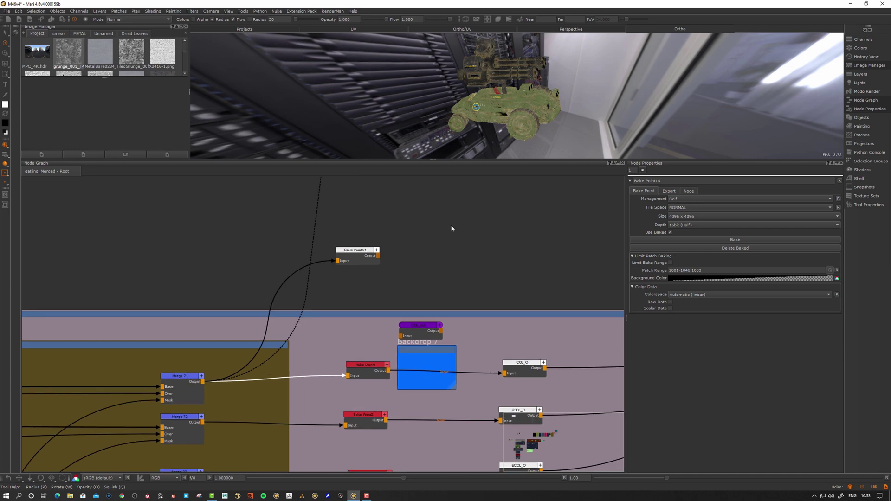
key("Tab")
type("bake")
key("Return")
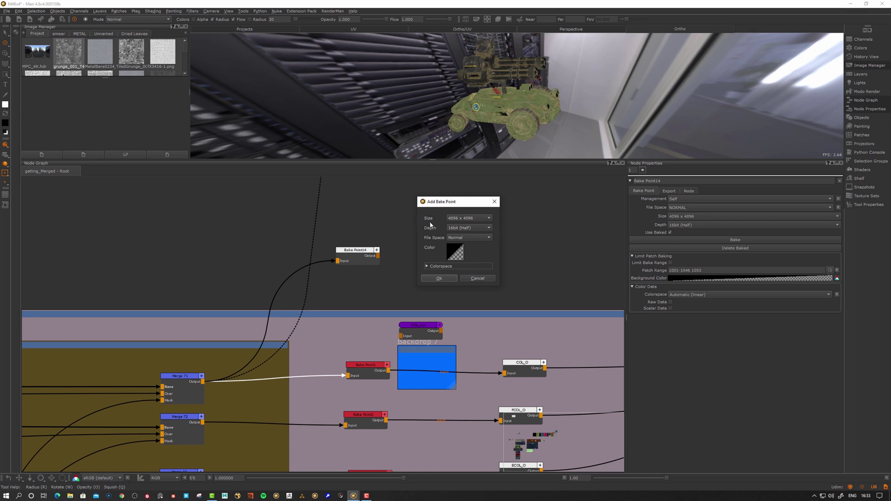
left_click(477, 279)
key("Tab")
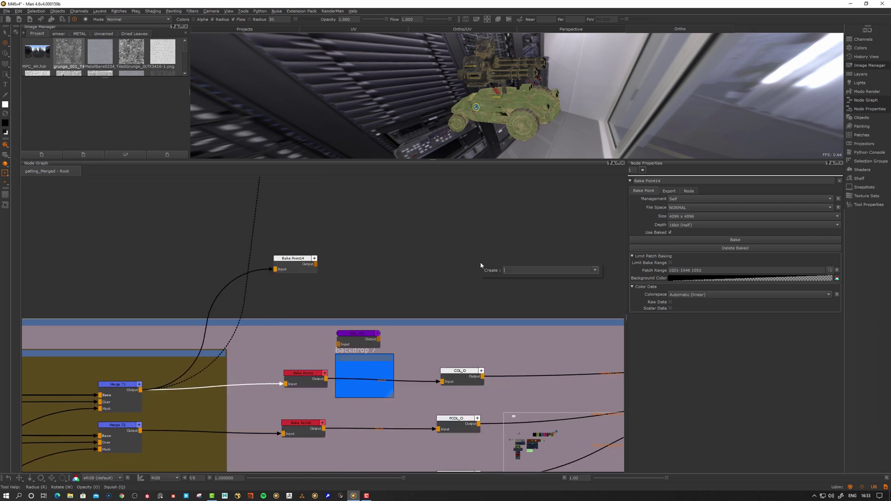
type("ch")
key("Return")
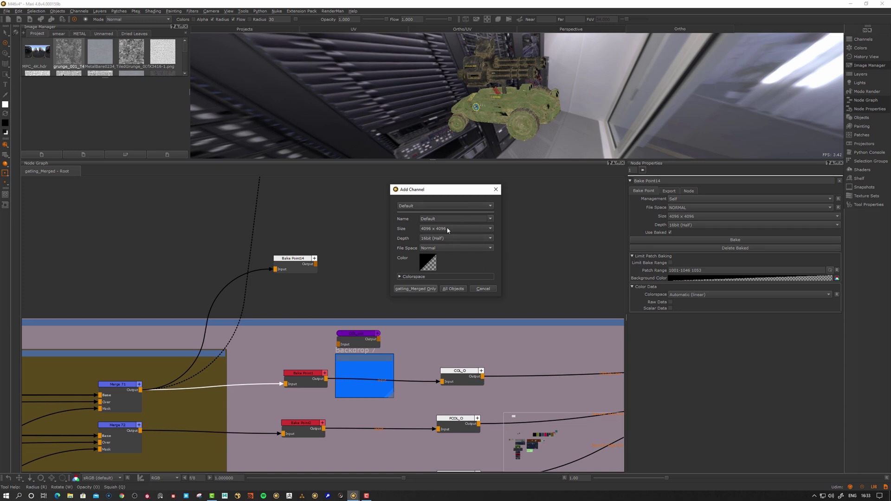
left_click(487, 292)
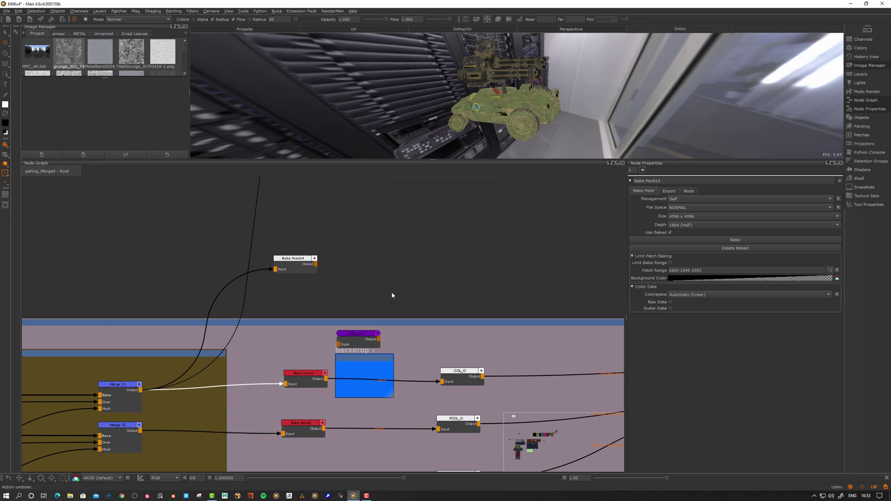
left_click_drag(298, 273, 301, 276)
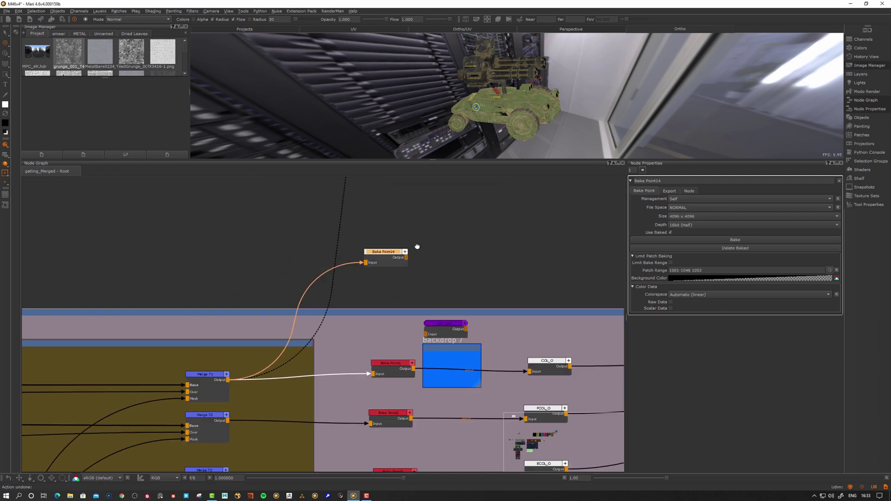
middle_click_drag(417, 246, 418, 247)
left_click_drag(406, 251, 409, 252)
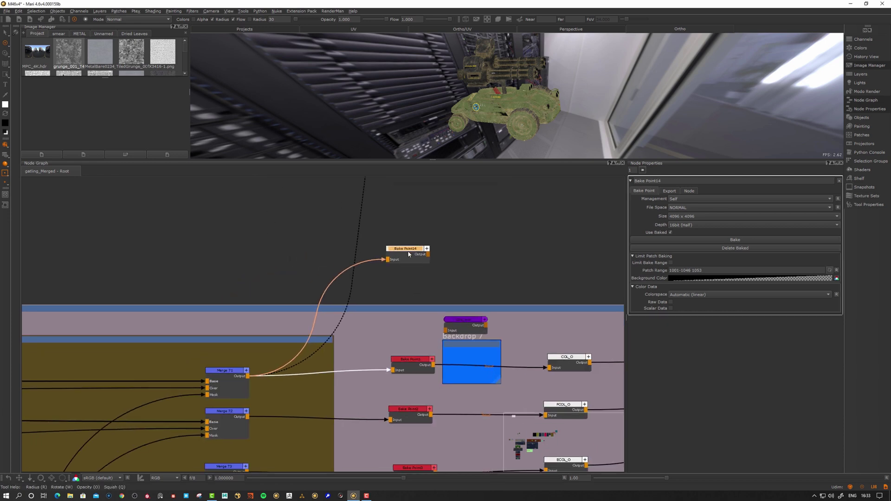
Examine the armoured car's texture patches in the UV view and return to the node graph layout
left_click(356, 28)
middle_click_drag(391, 279, 577, 195, "alt")
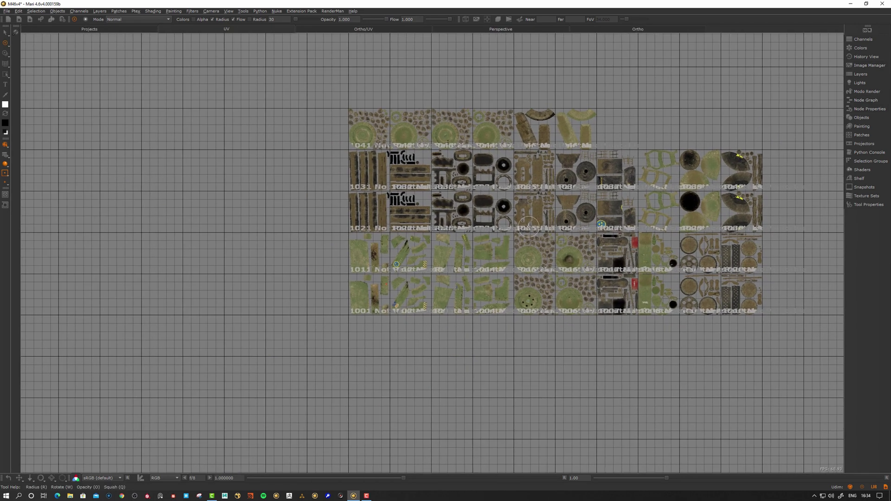
scroll(422, 268, "up", 5)
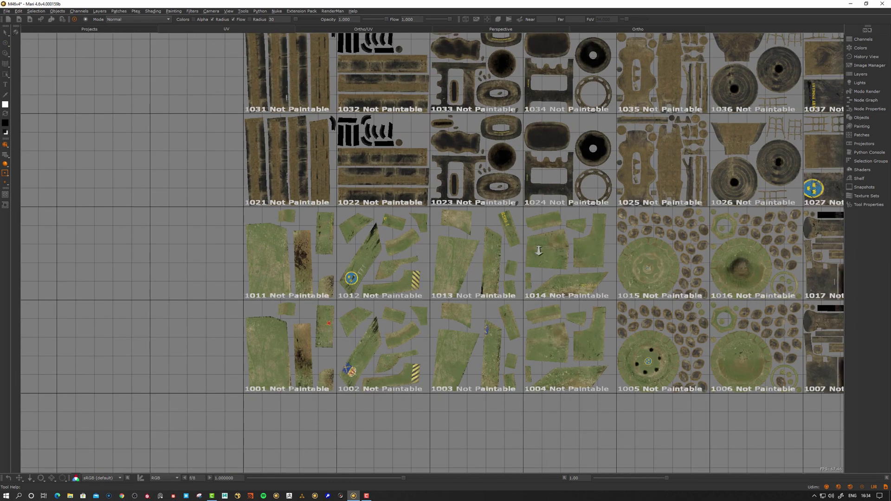
scroll(432, 248, "up", 3)
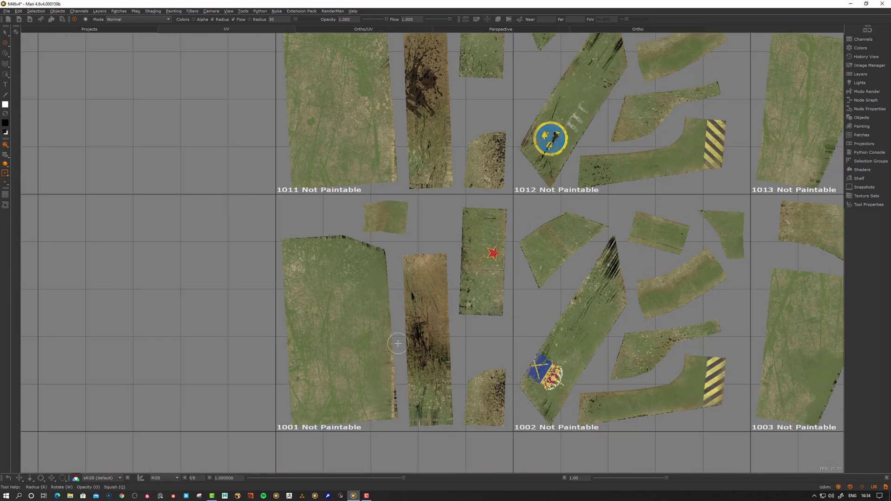
middle_click_drag(394, 302, 372, 295)
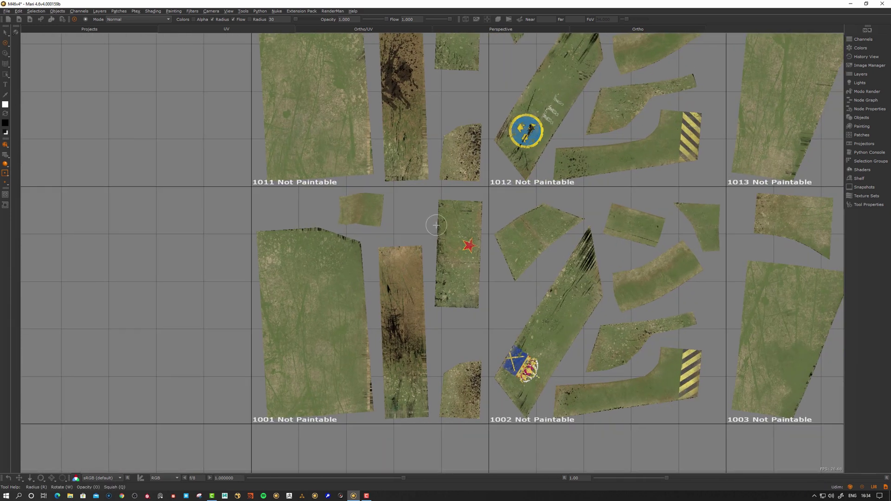
middle_click_drag(610, 271, 507, 292)
right_click_drag(541, 283, 348, 281, "alt")
middle_click_drag(673, 257, 466, 293, "alt")
right_click_drag(506, 279, 340, 274, "alt")
key("p")
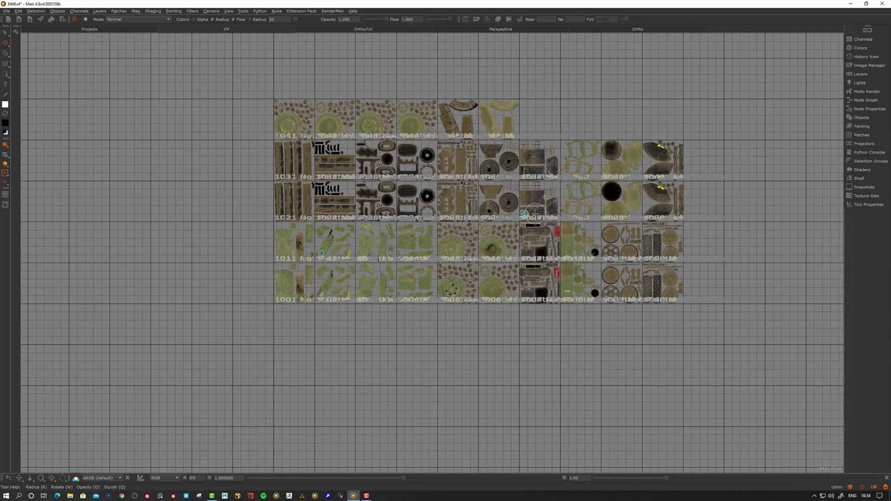
middle_click_drag(414, 186, 407, 216, "alt")
left_click(640, 28)
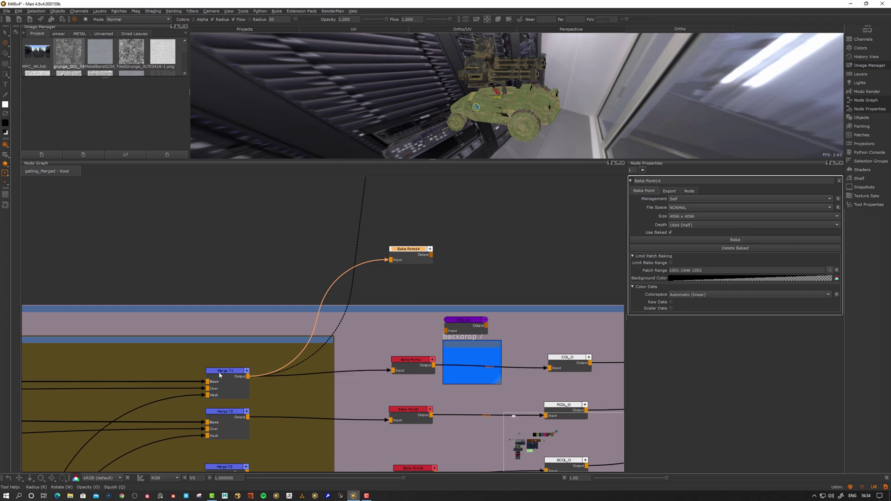
Bake the Merge 71 network at Bake Point14 and display the bake point's output in the 3D view
left_click_drag(411, 255, 408, 262)
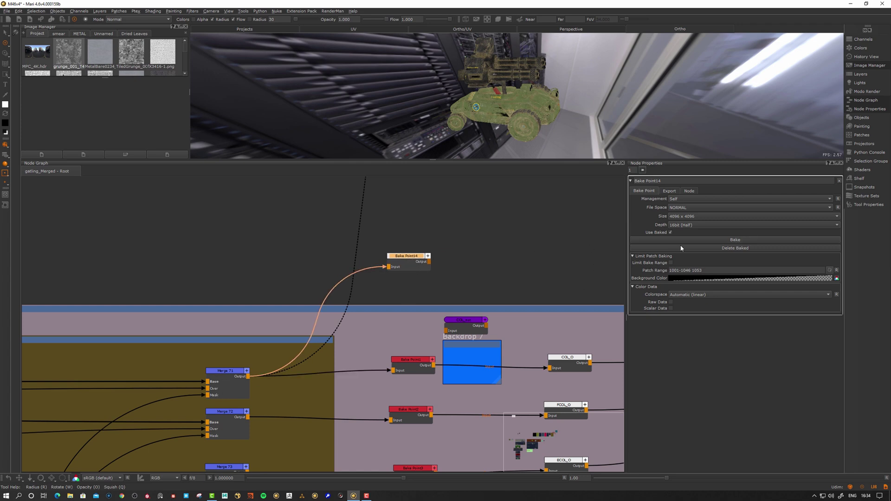
left_click(734, 240)
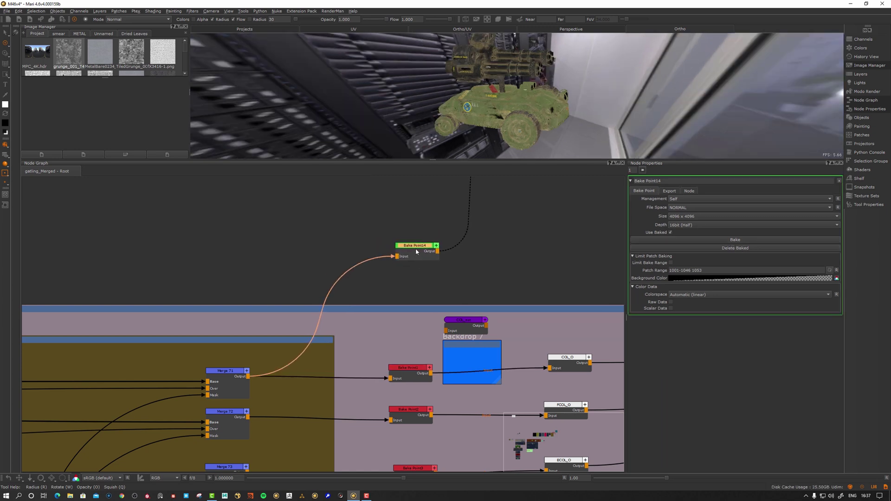
left_click_drag(416, 253, 410, 251)
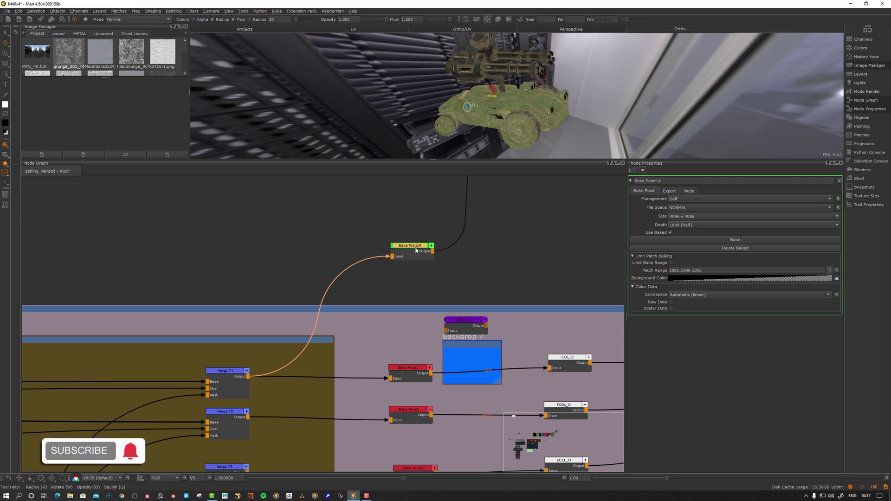
left_click_drag(406, 379, 411, 370)
left_click_drag(409, 419, 409, 417)
middle_click_drag(398, 414, 388, 296)
left_click_drag(408, 360, 406, 357)
middle_click_drag(409, 424, 388, 296)
left_click(394, 285)
mouse_move(398, 287)
left_mouse_down()
mouse_move(395, 296)
mouse_move(390, 288)
left_mouse_up()
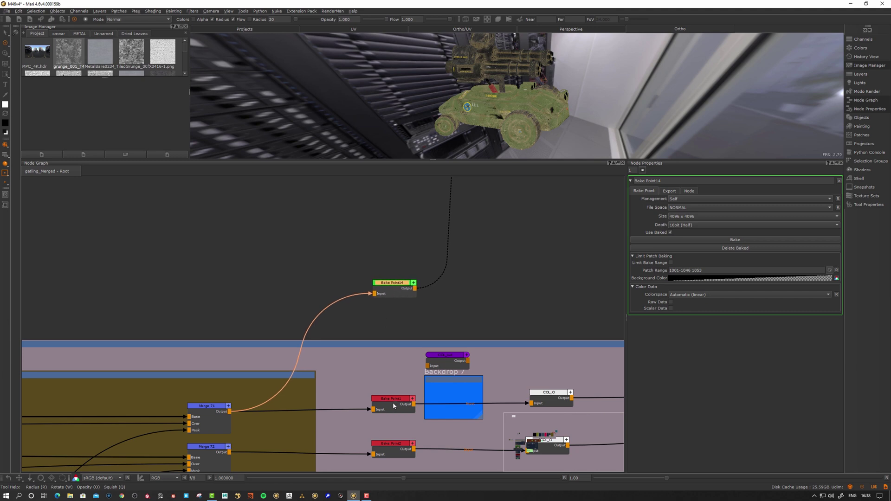
left_click_drag(390, 408, 389, 411)
left_click_drag(394, 291, 397, 291)
Create a Merge node and insert it through its Base input between Merge 71 and Bake Point14
left_click(301, 258)
key("m")
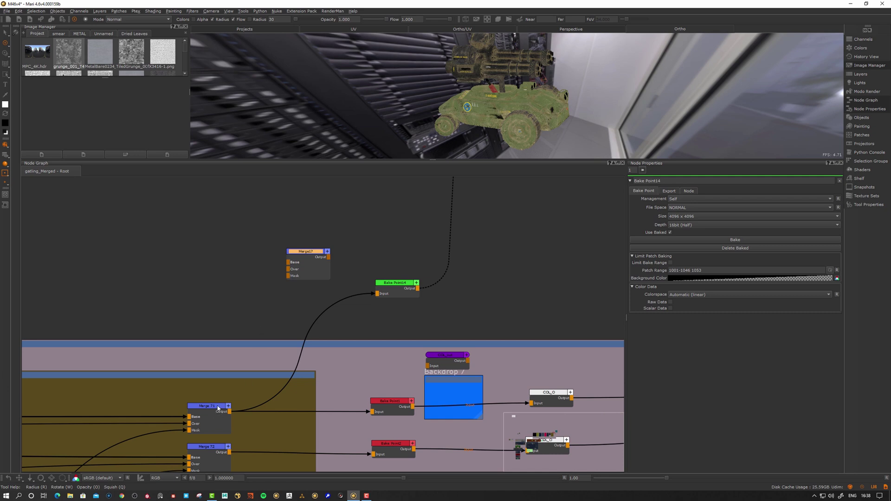
left_click_drag(215, 417, 216, 420)
left_click_drag(390, 292, 387, 296)
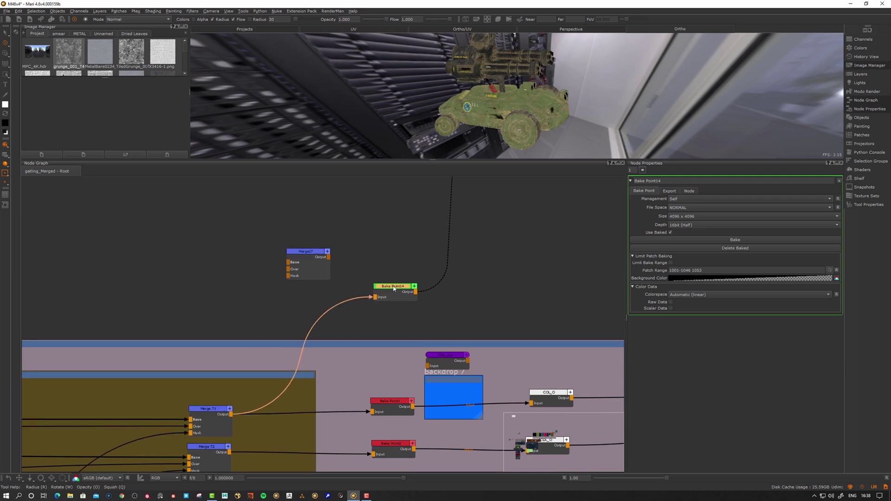
left_click_drag(315, 256, 286, 284)
left_click_drag(398, 292, 405, 257)
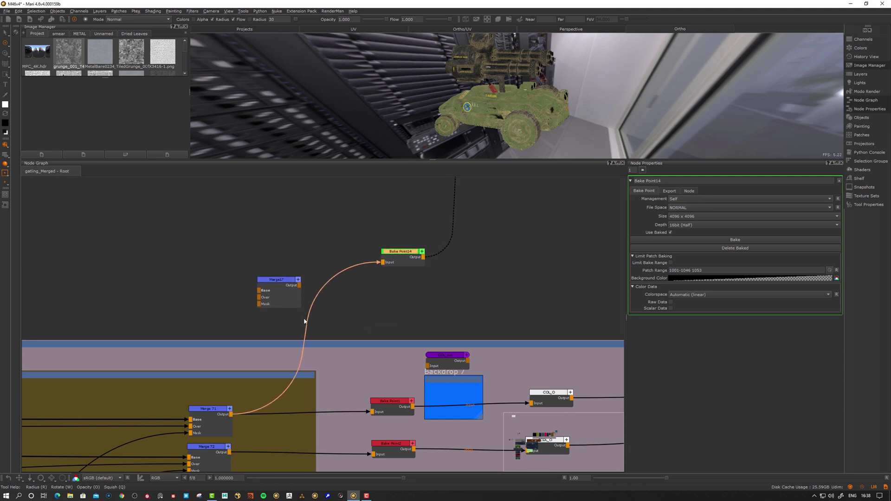
left_click_drag(280, 281, 314, 263)
left_click_drag(396, 262, 391, 264)
left_click_drag(308, 286, 311, 284)
left_click(405, 259)
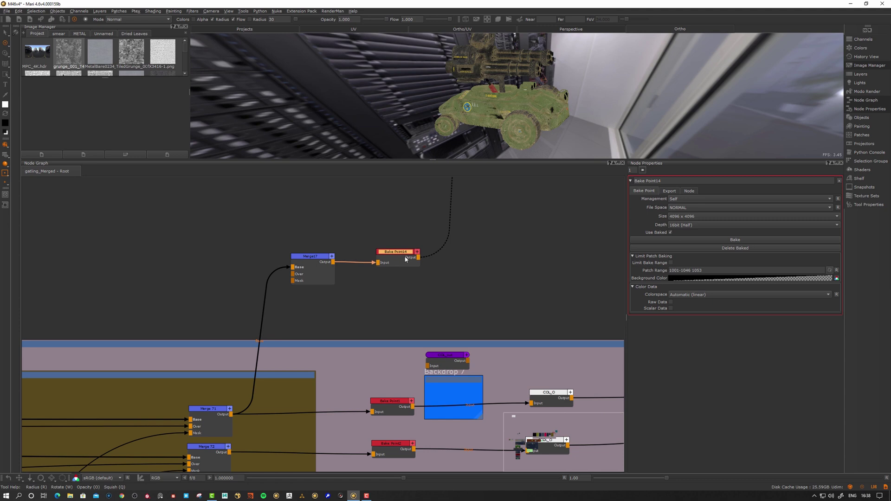
left_click_drag(407, 259, 406, 252)
Add a 4096 x 4096, 16bit (Half) Paint node and connect it to the Over input of Merge17
scroll(213, 274, "up", 2)
left_click(196, 265)
key("p")
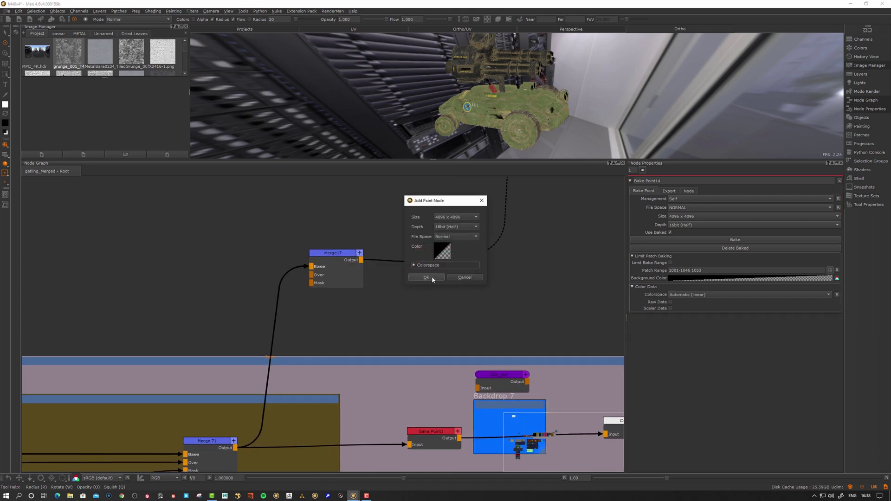
left_click(426, 278)
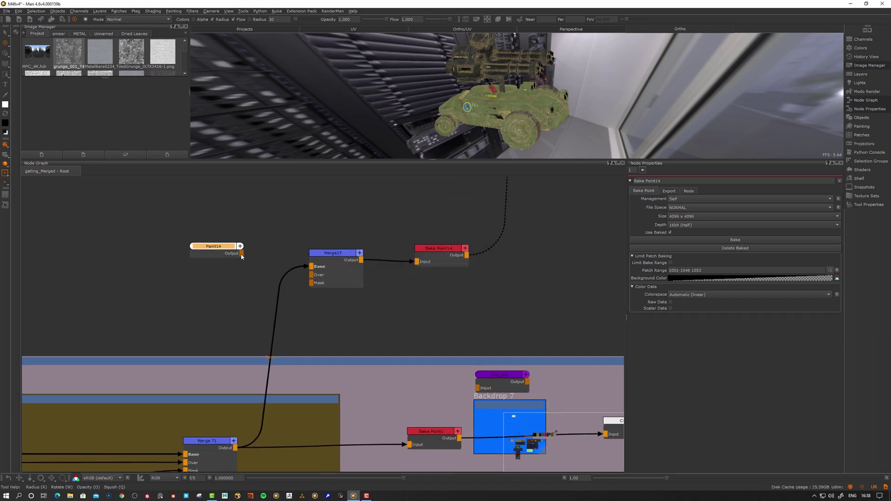
mouse_move(245, 261)
left_mouse_down()
mouse_move(304, 281)
mouse_move(239, 270)
mouse_move(313, 277)
mouse_move(335, 267)
mouse_move(334, 255)
left_mouse_up()
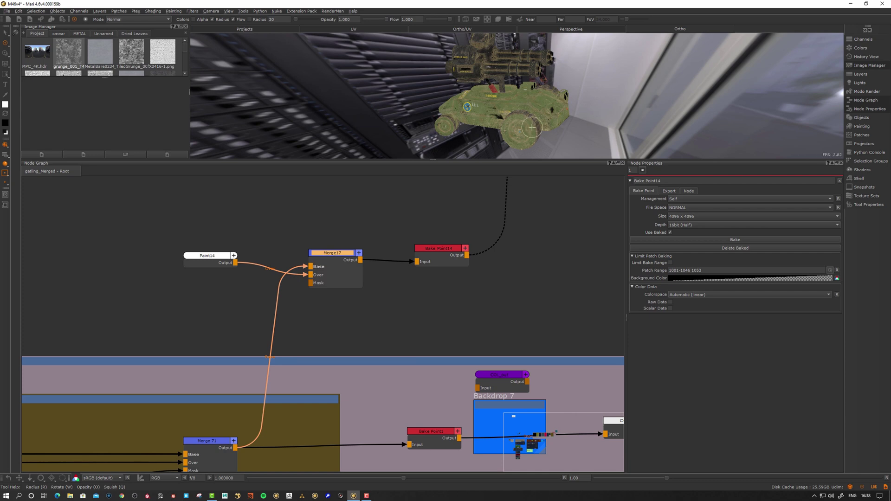
Display the Merge17 output in the 3D view and paint a white zigzag stroke on the green hull beside the yellow lettering
left_click_drag(532, 126, 487, 122, "alt")
right_click_drag(487, 122, 529, 121, "alt")
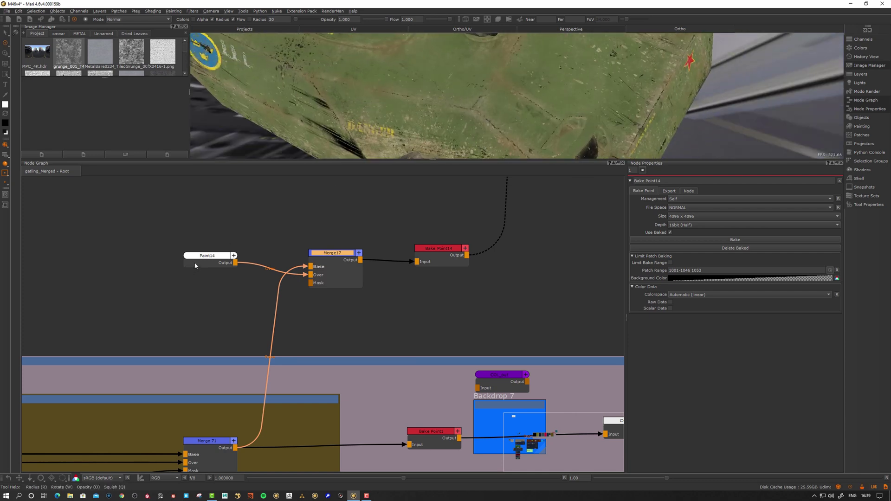
left_click_drag(195, 263, 194, 267)
left_click(342, 255)
key("1")
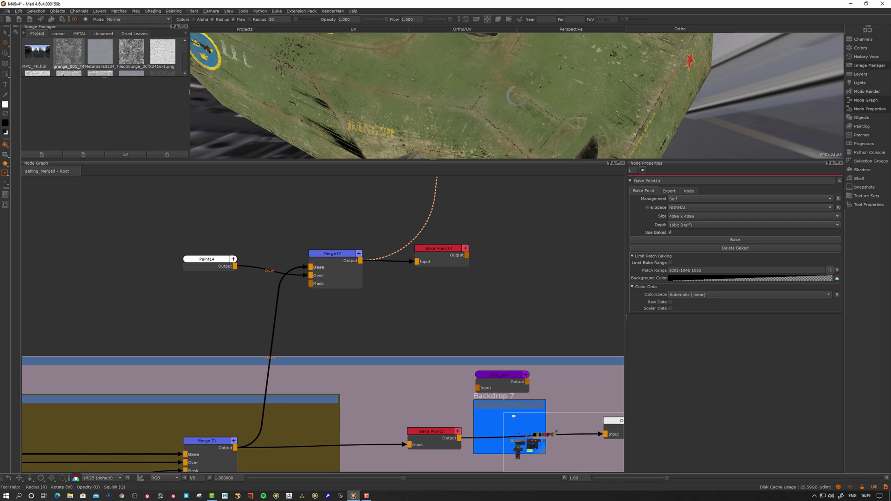
mouse_move(485, 69)
left_mouse_down()
mouse_move(497, 95)
mouse_move(462, 140)
mouse_move(575, 136)
left_mouse_up()
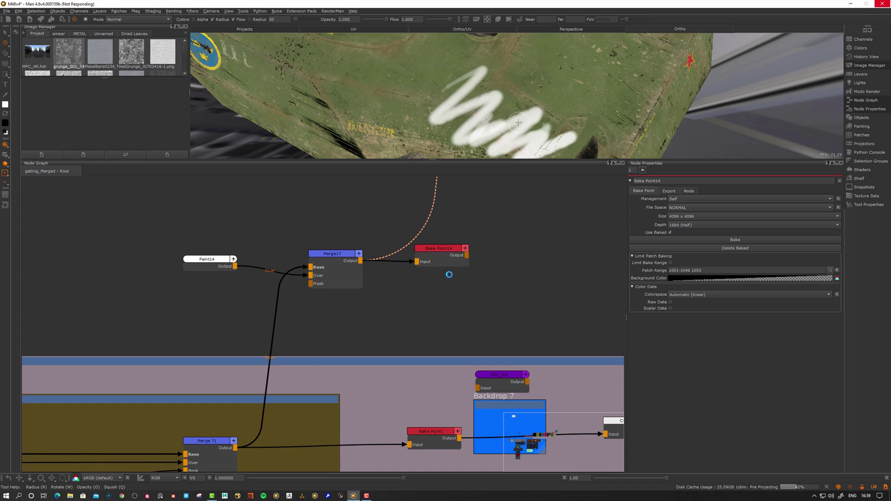
Display the outdated Bake Point14 output in the 3D view
left_click_drag(444, 250, 451, 252)
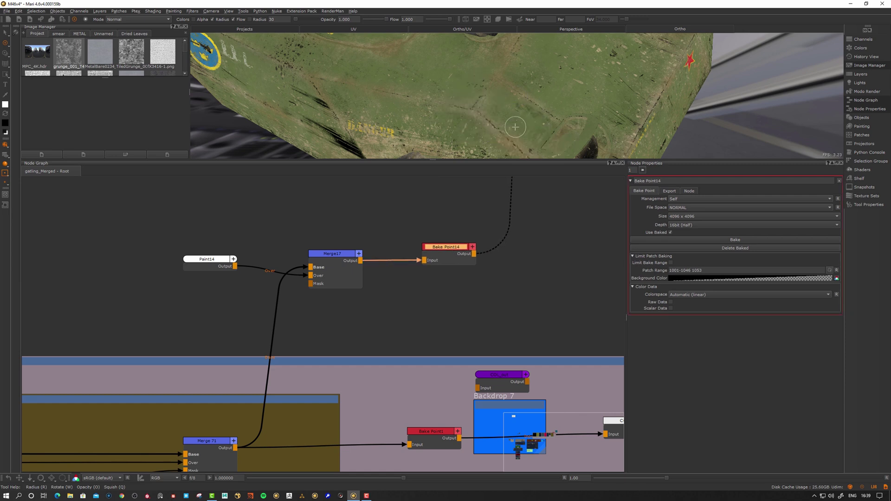
left_click_drag(330, 267, 335, 265)
mouse_move(457, 251)
left_mouse_down()
mouse_move(437, 253)
mouse_move(443, 248)
left_mouse_up()
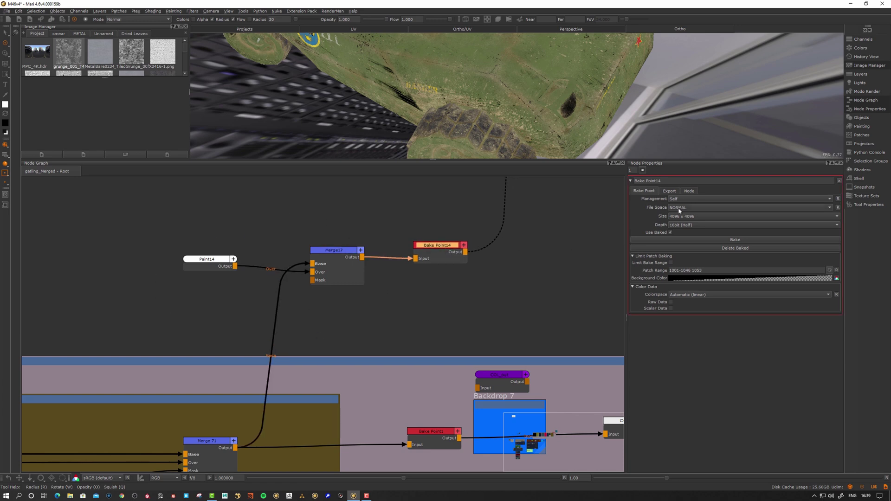
Delete the outdated baked result of Bake Point14 and bake it again with the painted stroke
left_click(738, 240)
left_click(760, 248)
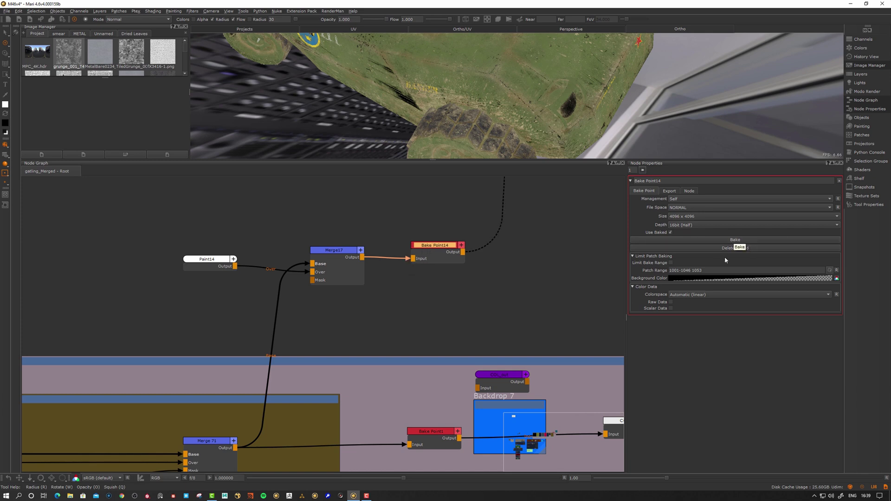
left_click(741, 249)
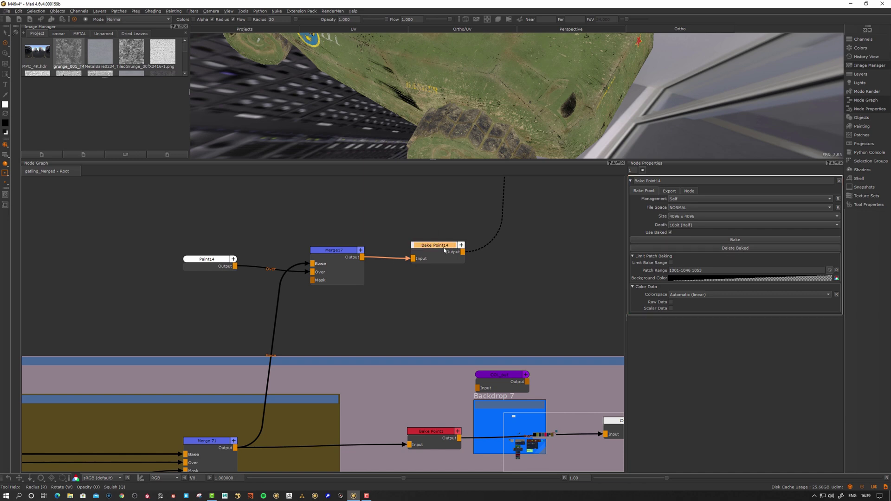
mouse_move(438, 250)
left_mouse_down()
mouse_move(423, 260)
mouse_move(445, 252)
mouse_move(441, 247)
left_mouse_up()
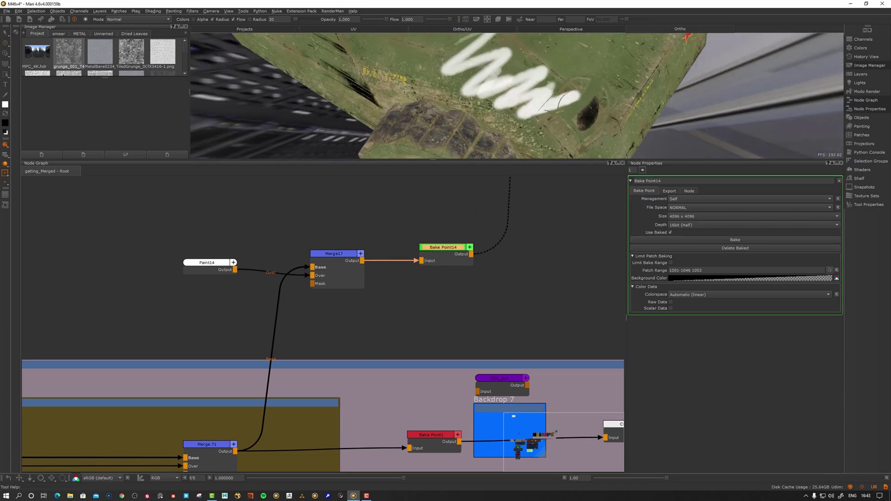
Add a Merge node after Bake Point14, feeding its Base input, and place it with space for another node between them
left_click_drag(547, 94, 493, 133, "alt")
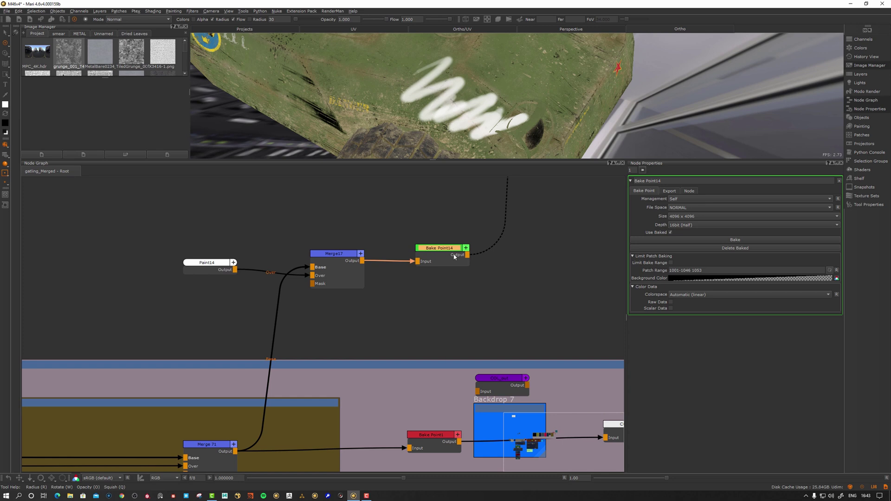
key("m")
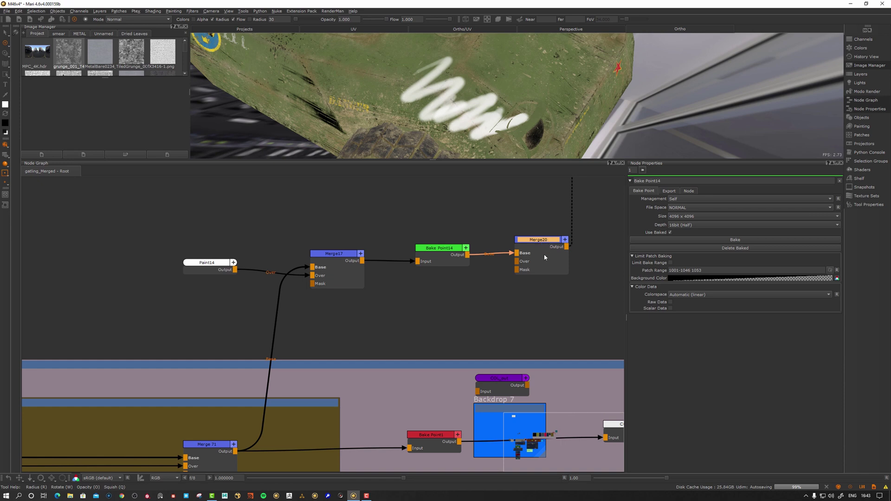
left_click_drag(551, 246, 572, 251)
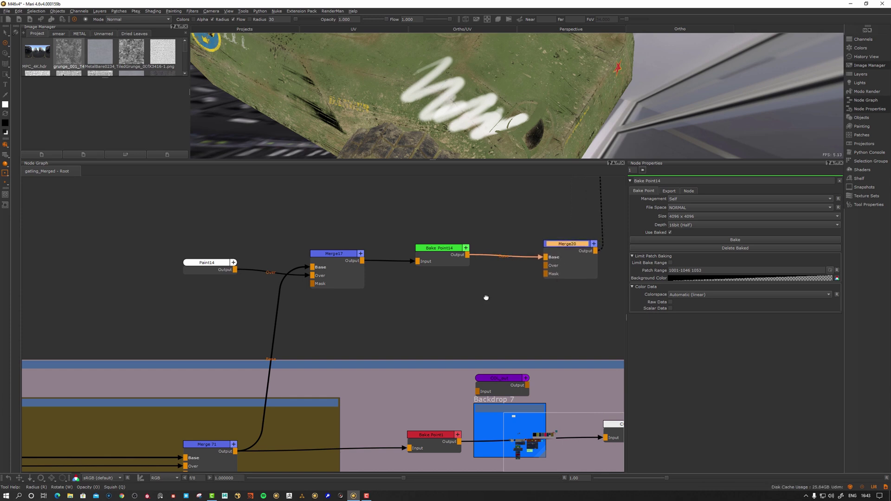
middle_click_drag(473, 298, 331, 318)
left_click_drag(454, 277, 531, 267)
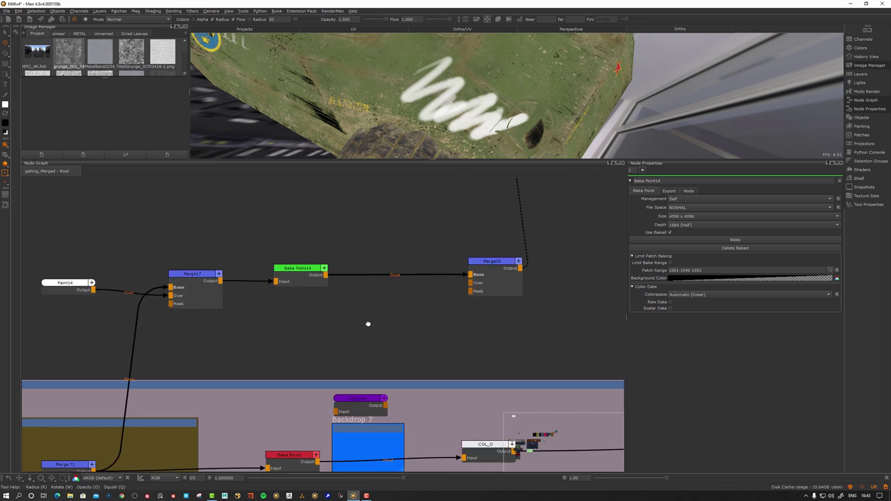
Add a 4096 x 4096, 16bit (Half) Paint node and connect it to the Over input of Merge20
middle_click_drag(368, 321, 375, 303)
key("p")
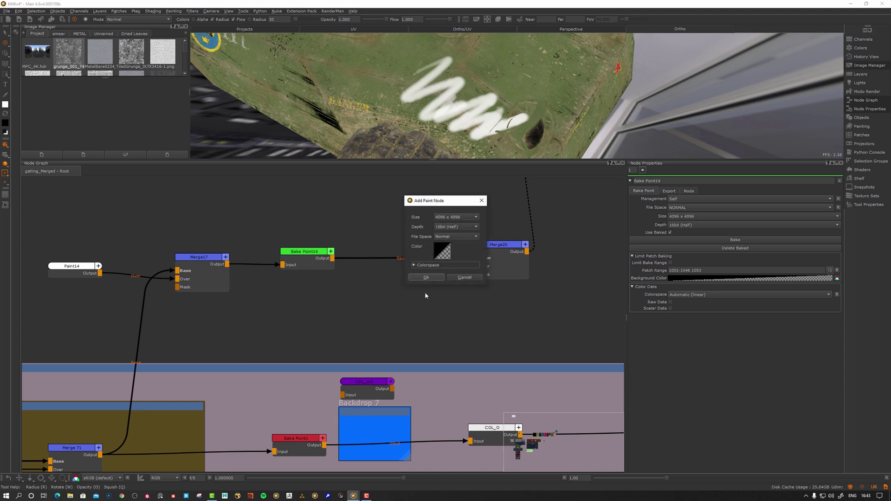
left_click(426, 277)
left_click_drag(493, 245, 514, 245)
left_click_drag(426, 314, 501, 266)
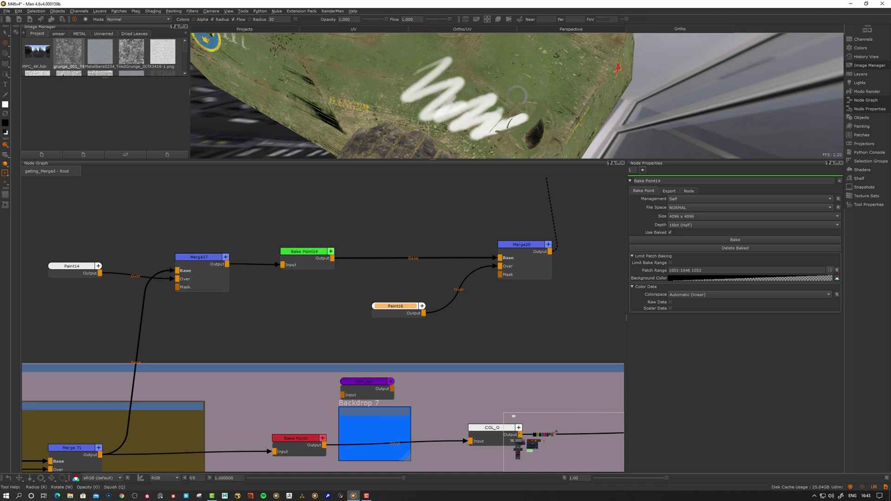
Paint the TiledGrunge_001 image through onto the hull's flat plate in front of the gun barrels
key("t")
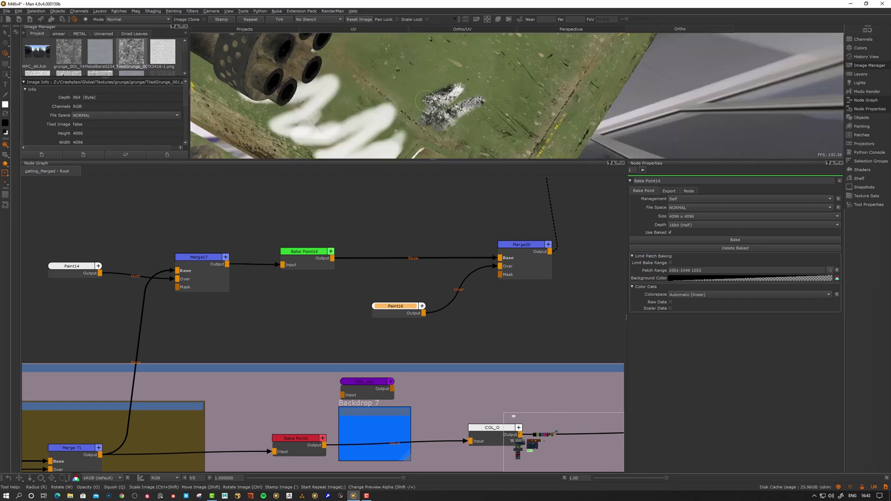
left_click(463, 103)
key("ctrl+z")
key("space")
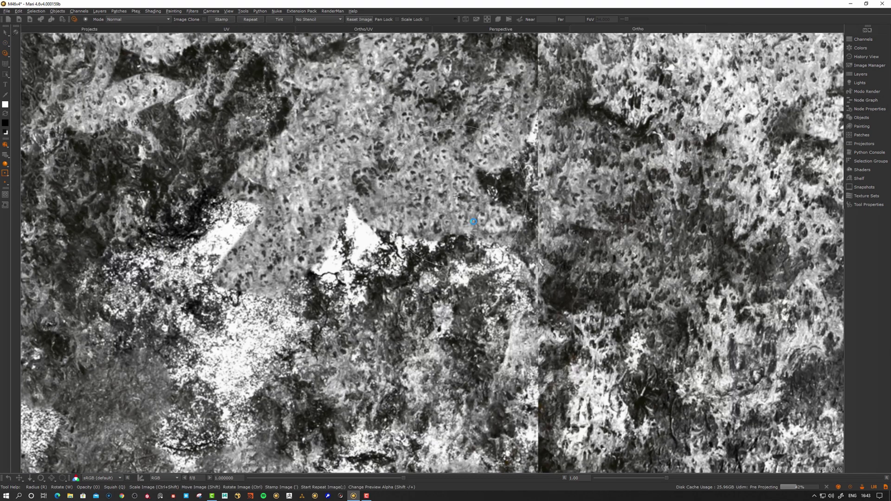
mouse_move(253, 237)
left_mouse_down()
mouse_move(241, 257)
mouse_move(249, 314)
mouse_move(315, 128)
mouse_move(560, 160)
mouse_move(414, 102)
mouse_move(594, 156)
left_mouse_up()
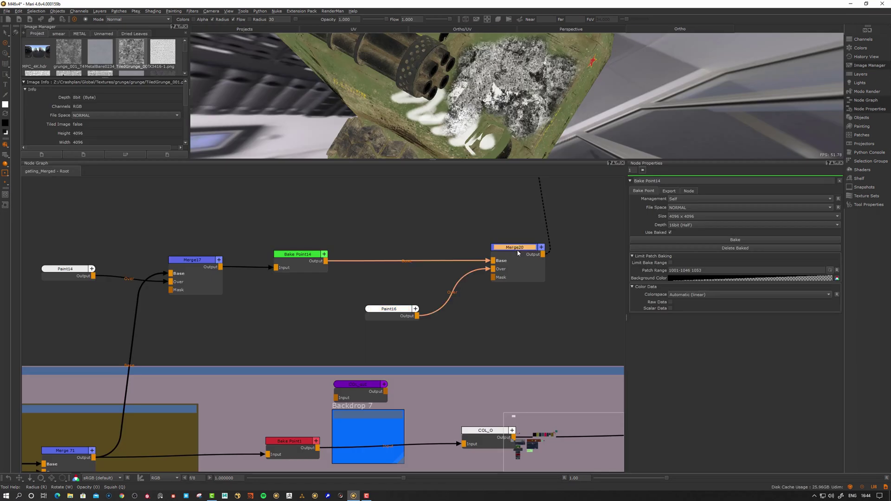
Set the Merge20 blend mode to Overlay and its amount to 0.142
left_click(518, 253)
left_click(743, 199)
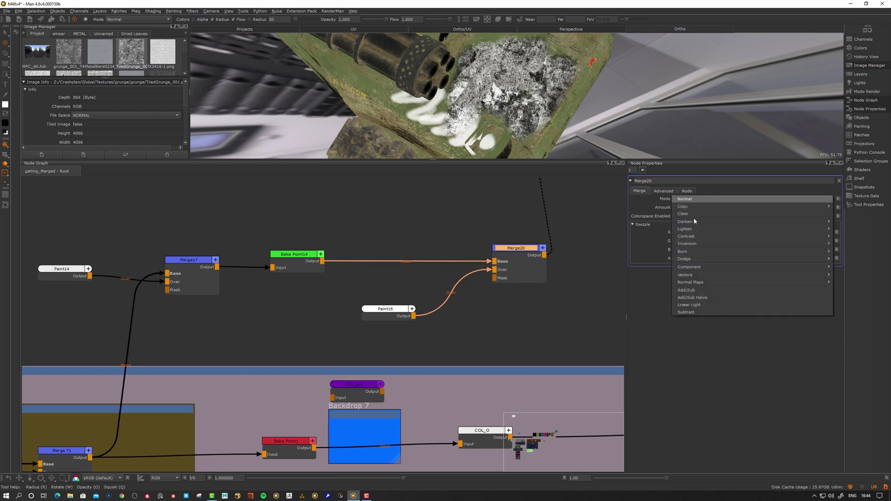
mouse_move(691, 238)
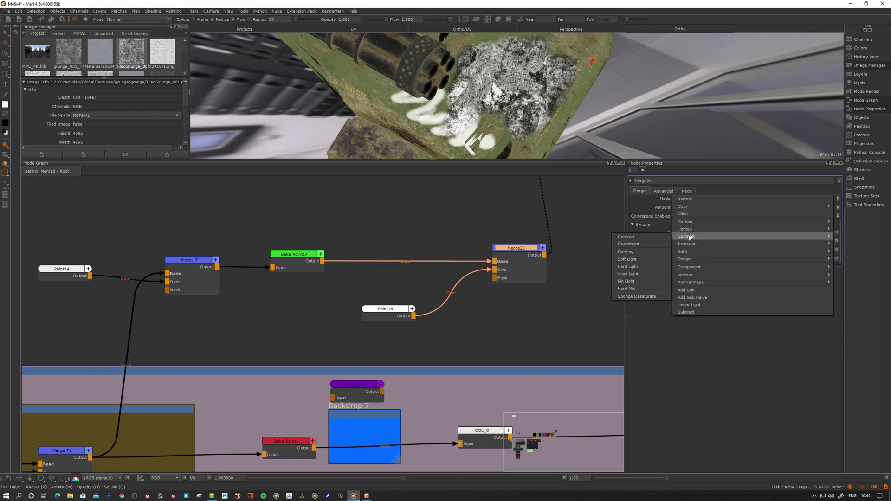
left_click(633, 258)
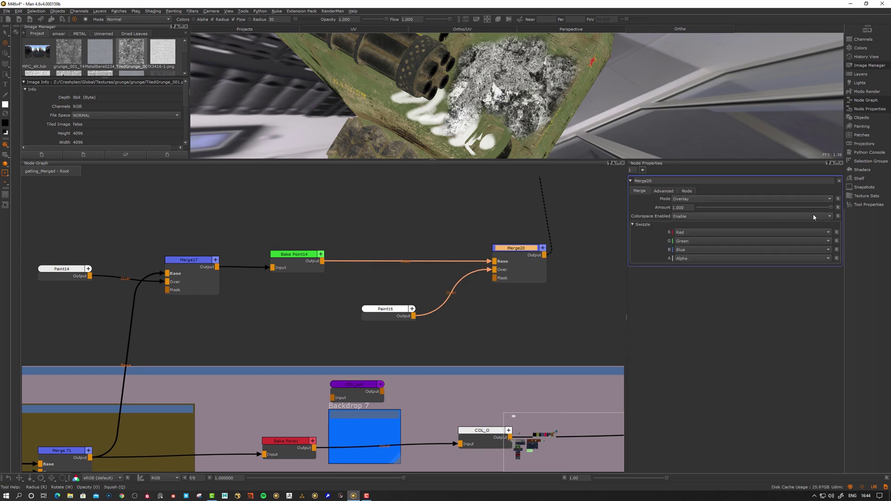
left_click_drag(832, 208, 719, 208)
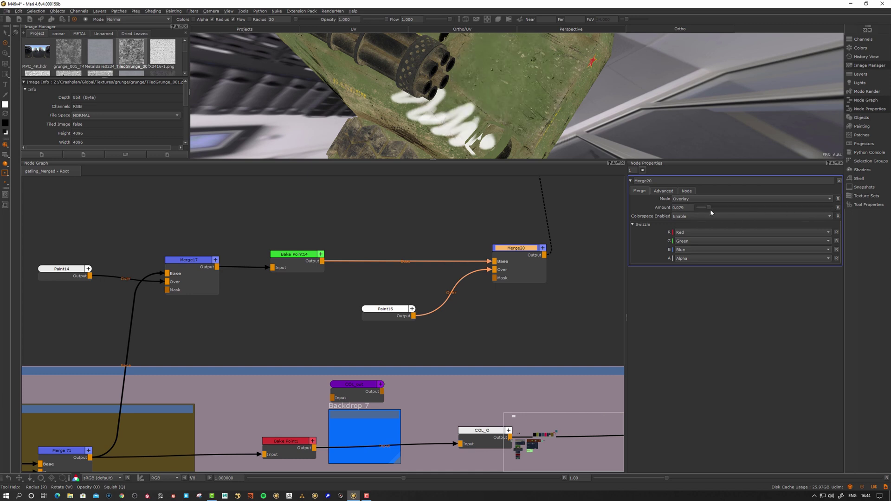
Examine the grunge overlay on the hull around the white stroke in an enlarged 3D view
mouse_move(651, 140)
left_mouse_down("alt")
mouse_move(624, 104)
mouse_move(629, 76)
left_mouse_up("alt")
right_click_drag(628, 76, 567, 110, "alt")
left_click_drag(567, 109, 559, 112, "alt")
middle_click_drag(558, 112, 560, 118, "alt")
key("space")
mouse_move(562, 122)
left_mouse_down("alt")
mouse_move(552, 127)
mouse_move(570, 131)
left_mouse_up("alt")
mouse_move(392, 260)
left_mouse_down("alt")
mouse_move(363, 288)
mouse_move(325, 276)
left_mouse_up("alt")
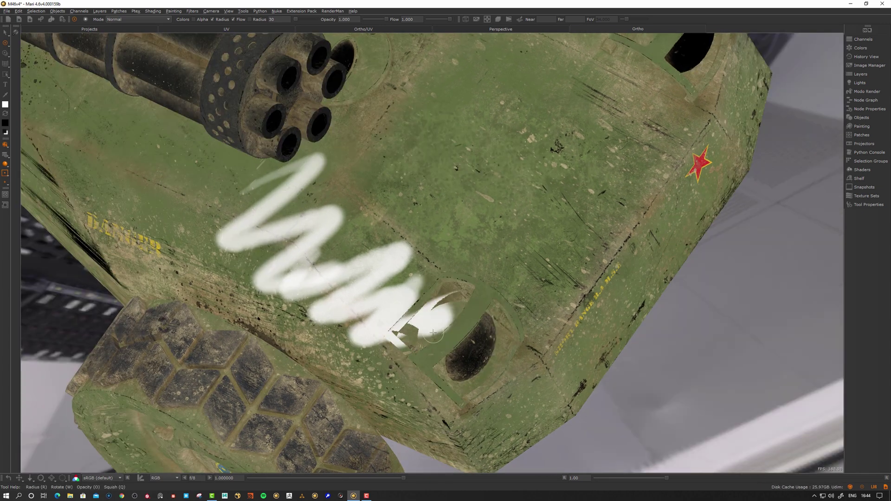
mouse_move(433, 327)
left_mouse_down("alt")
mouse_move(392, 302)
mouse_move(404, 306)
mouse_move(394, 291)
left_mouse_up("alt")
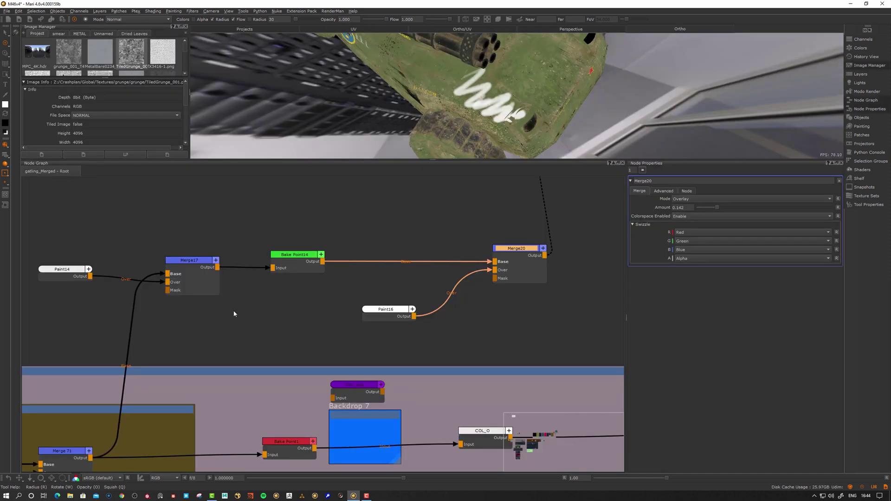
Display the Merge17 output in the 3D view and set the Merge17 amount to 0
middle_click_drag(235, 312, 305, 288)
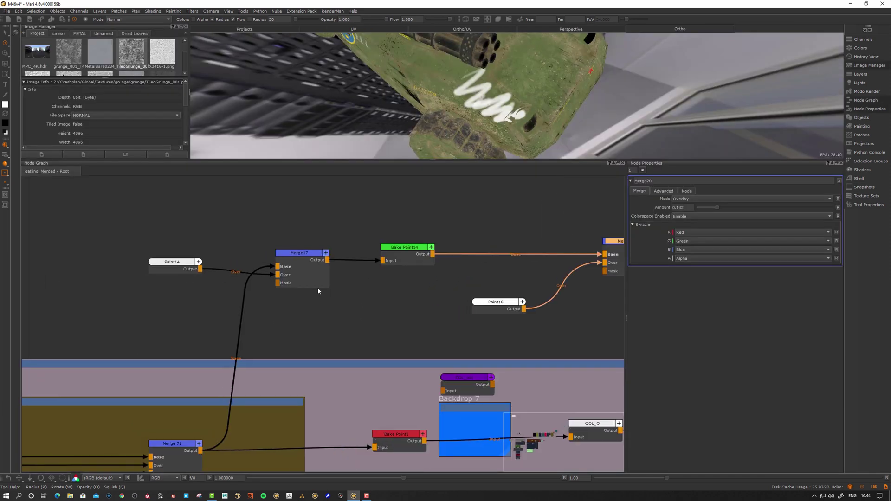
left_click_drag(296, 260, 306, 258)
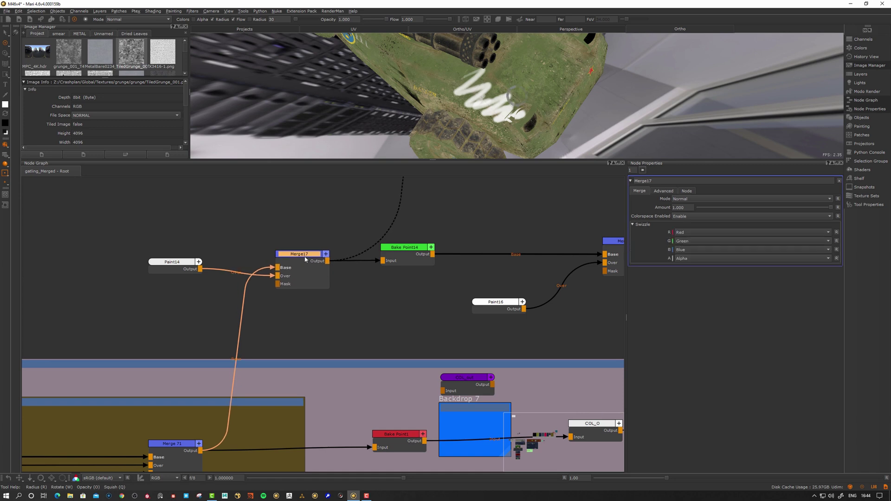
left_click_drag(831, 207, 661, 210)
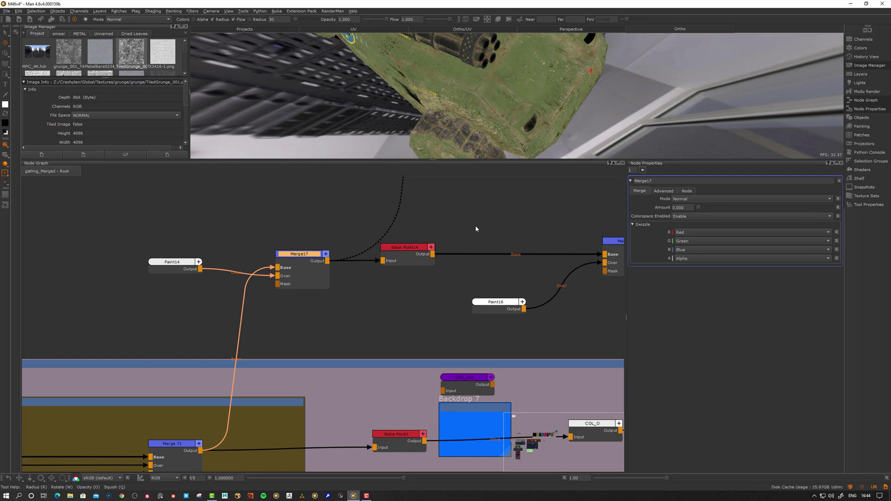
Display the Merge20 output in the 3D view to check the hull downstream of the outdated Bake Point14
left_click_drag(398, 251, 413, 253)
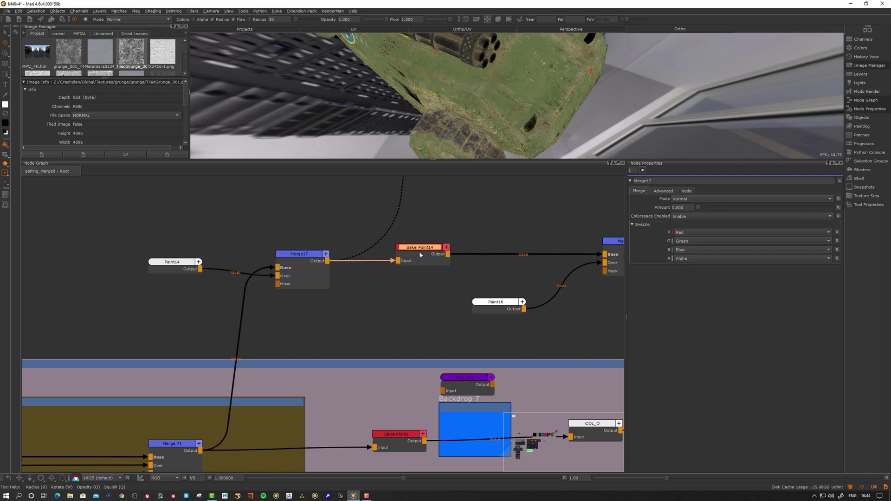
middle_click_drag(504, 263, 391, 276)
left_click_drag(519, 255, 526, 258)
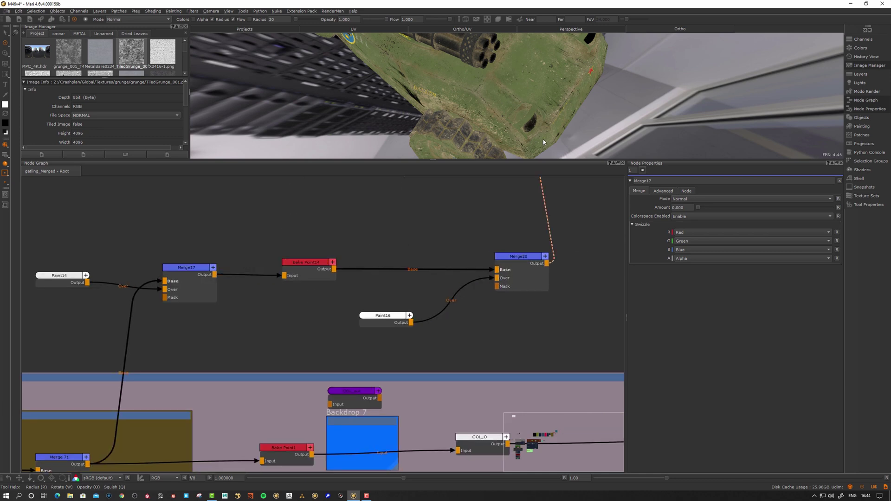
left_click_drag(481, 71, 524, 114)
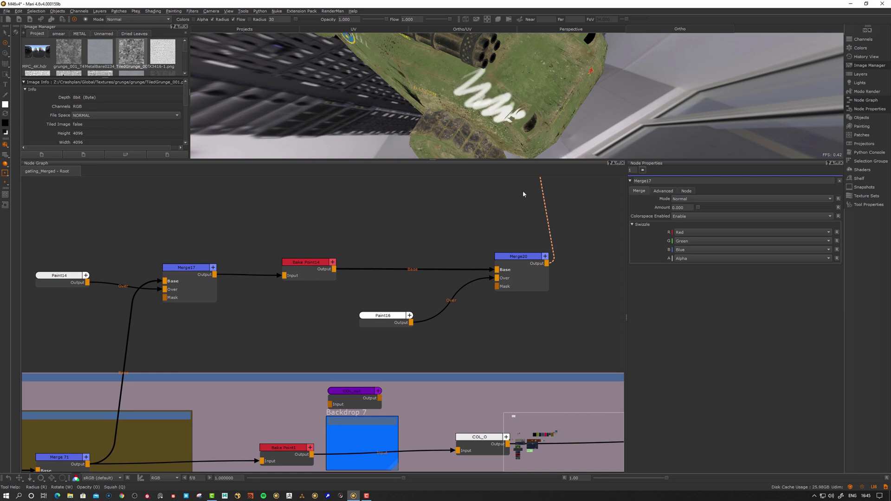
scroll(470, 57, "up", 5)
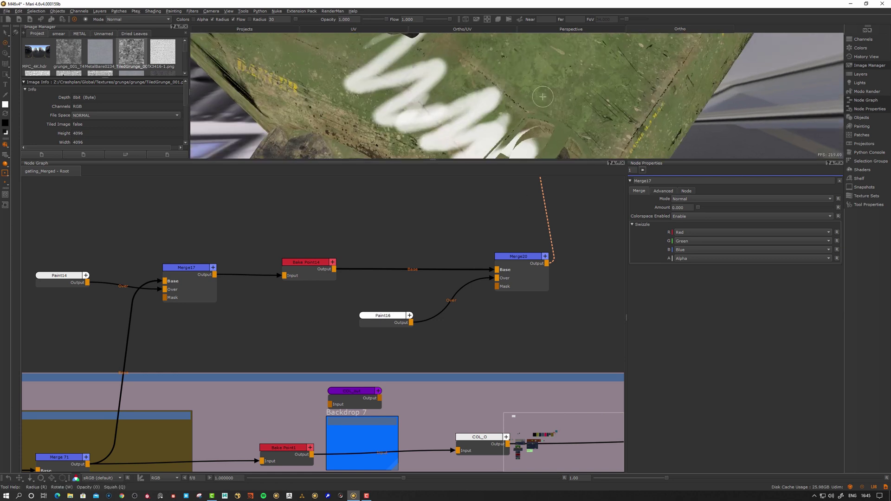
Disable Bake Point14 to view the live upstream result through Merge20
mouse_move(313, 265)
left_mouse_down()
mouse_move(325, 267)
mouse_move(313, 265)
left_mouse_up()
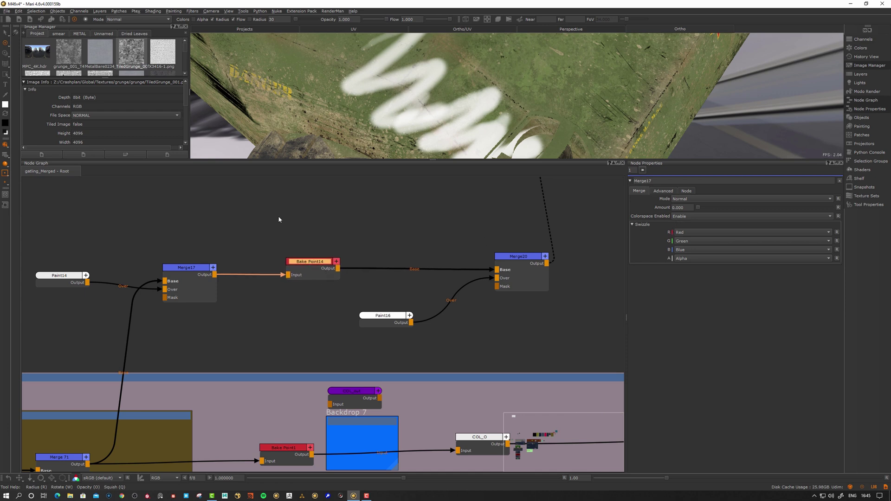
left_click_drag(301, 263, 313, 264)
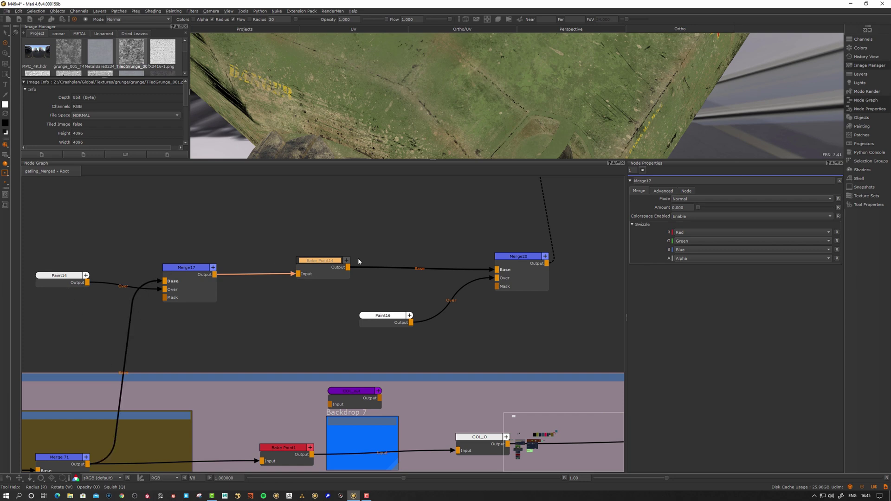
mouse_move(338, 268)
left_mouse_down()
mouse_move(349, 268)
mouse_move(327, 272)
mouse_move(337, 273)
left_mouse_up()
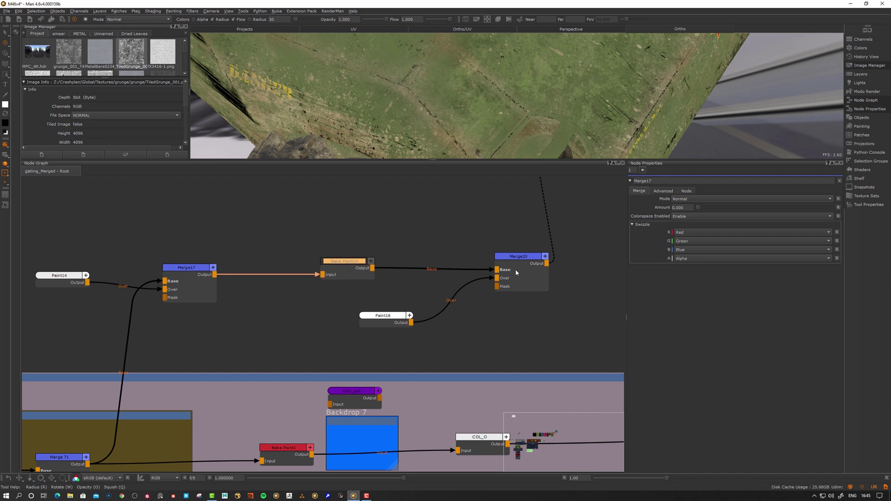
left_click_drag(350, 272, 348, 271)
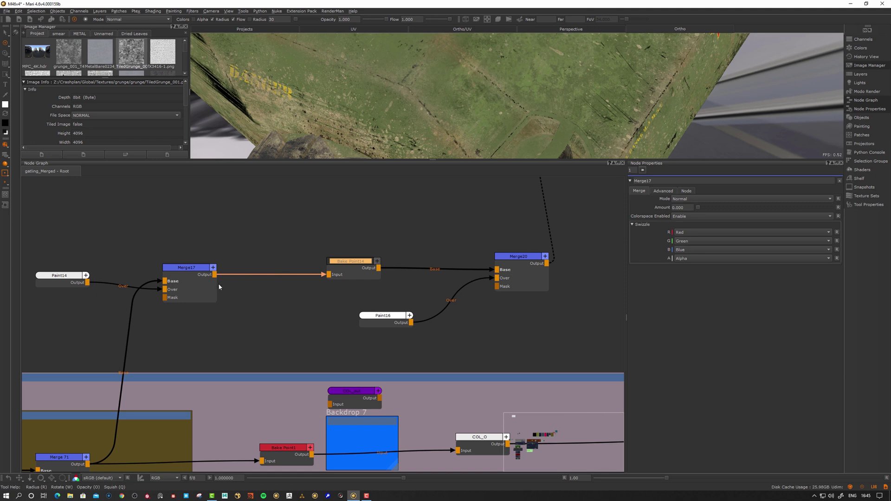
left_click_drag(187, 273, 208, 277)
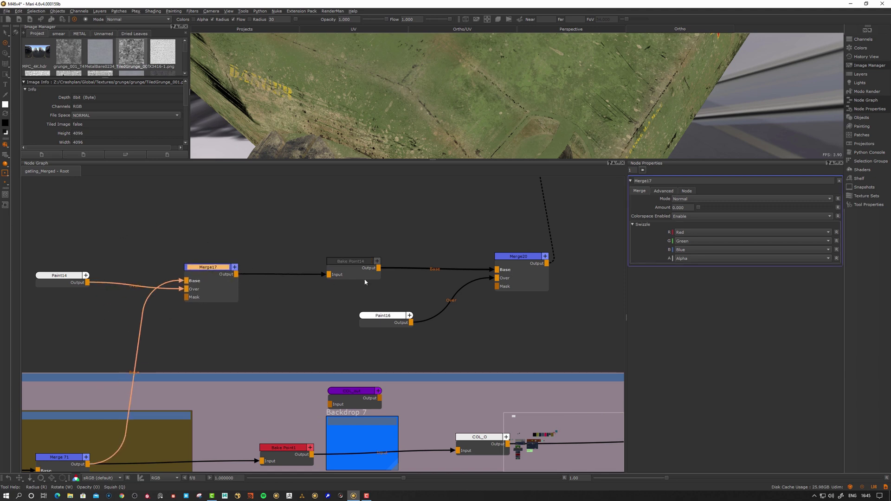
Re-enable Bake Point14 and display the Merge20 output in the 3D view
left_click(354, 264)
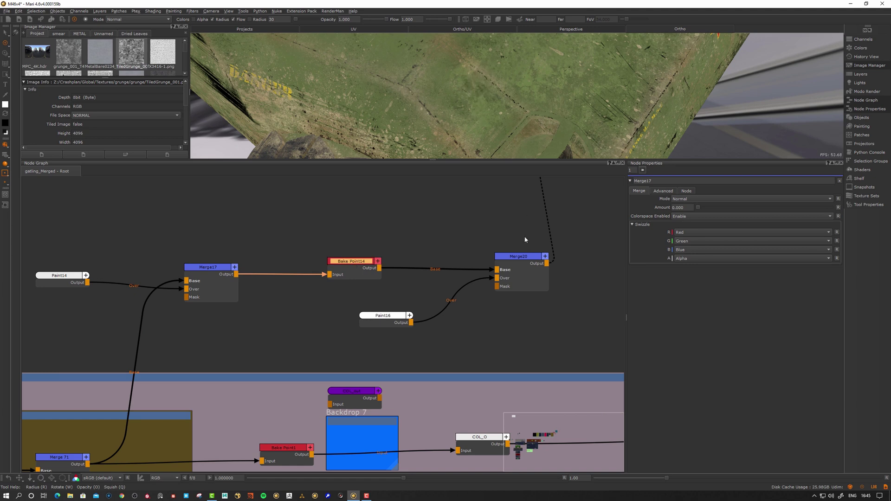
left_click(524, 256)
key("1")
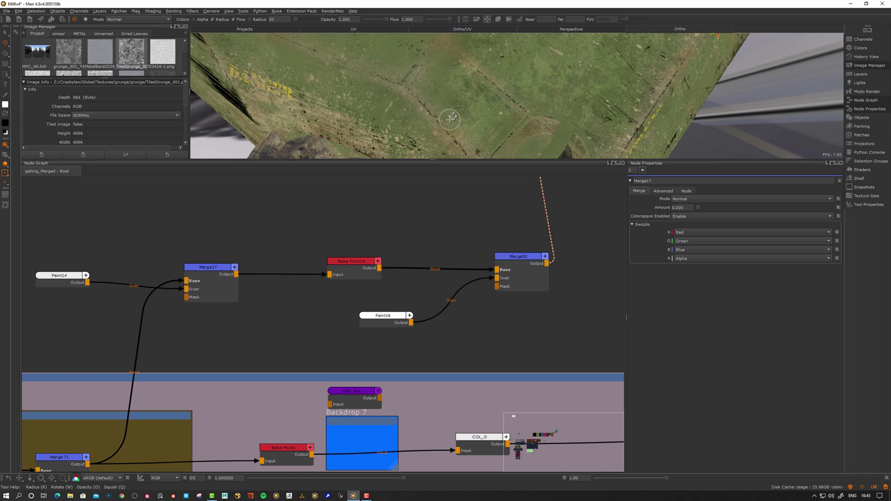
left_click_drag(453, 118, 432, 224, "alt")
left_click_drag(532, 139, 244, 36, "alt")
left_click_drag(524, 260, 529, 257)
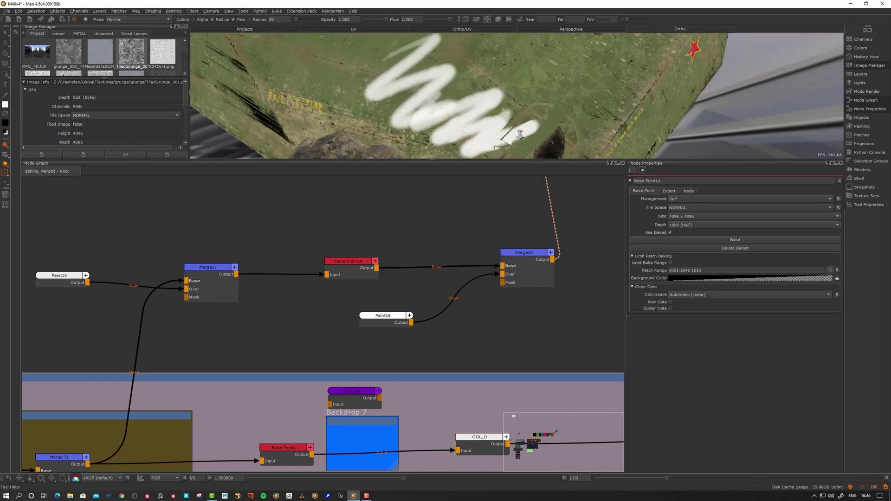
Examine the baked stroke on the hull up close, and the red bake points beside the Dirt backdrop in the node graph
right_click_drag(520, 134, 394, 175, "alt")
key("space")
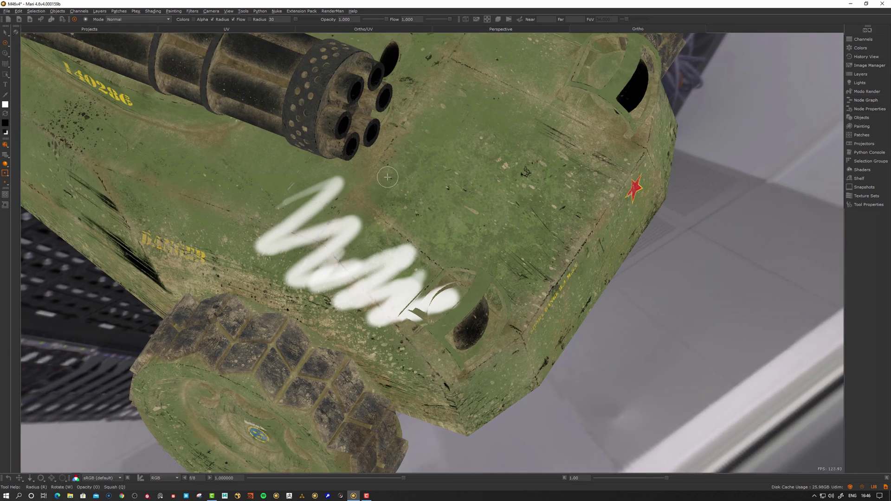
left_click_drag(387, 176, 406, 188, "alt")
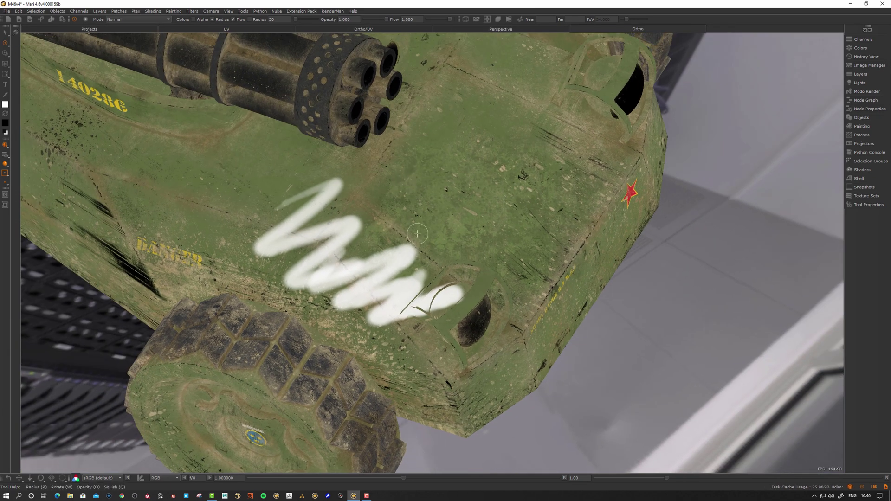
left_click_drag(418, 234, 414, 229, "alt")
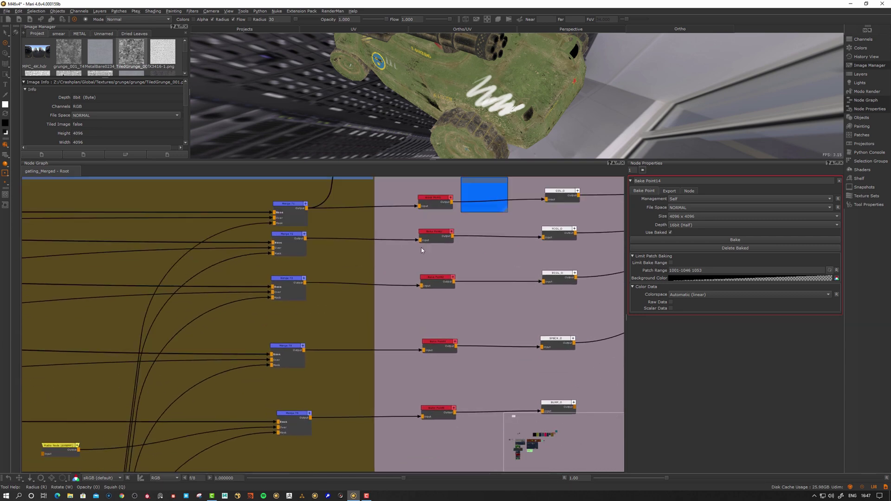
right_click_drag(452, 239, 311, 281, "alt")
middle_click_drag(346, 272, 348, 316)
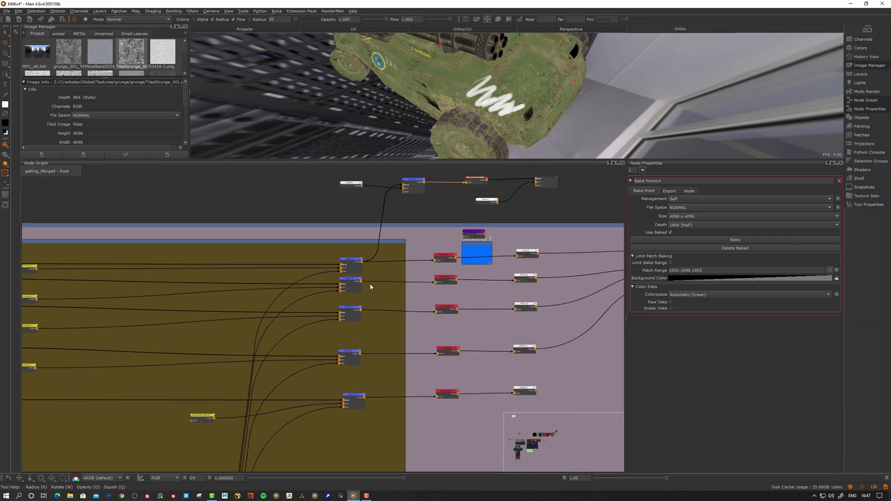
scroll(367, 284, "down", 2)
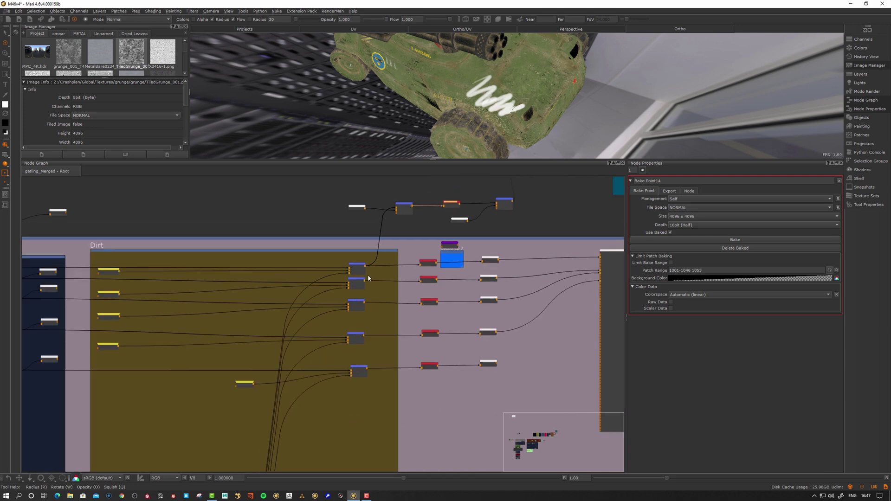
Select the topmost red bake point beside the Dirt backdrop and nudge it slightly in place
middle_click_drag(401, 281, 294, 282)
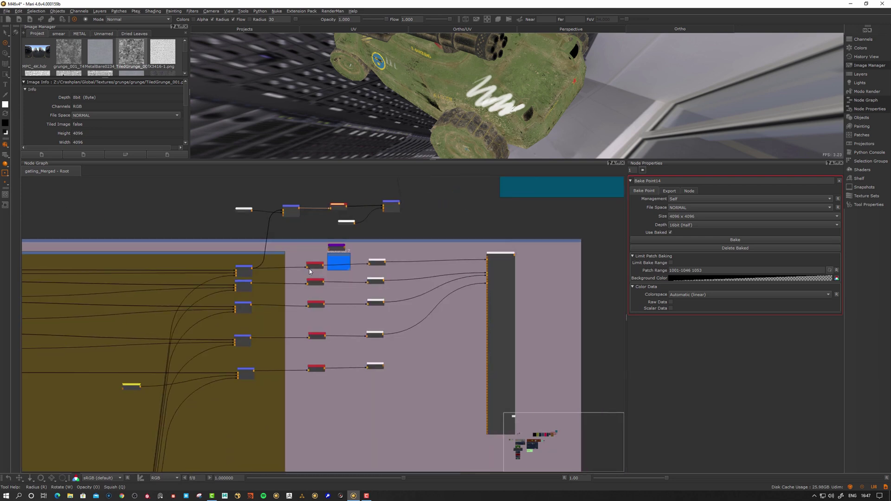
left_click(316, 267)
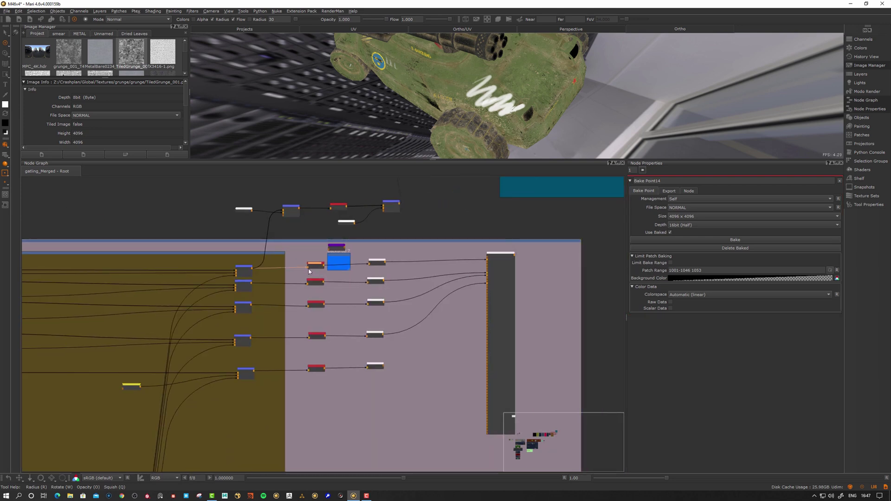
left_click_drag(315, 267, 316, 265)
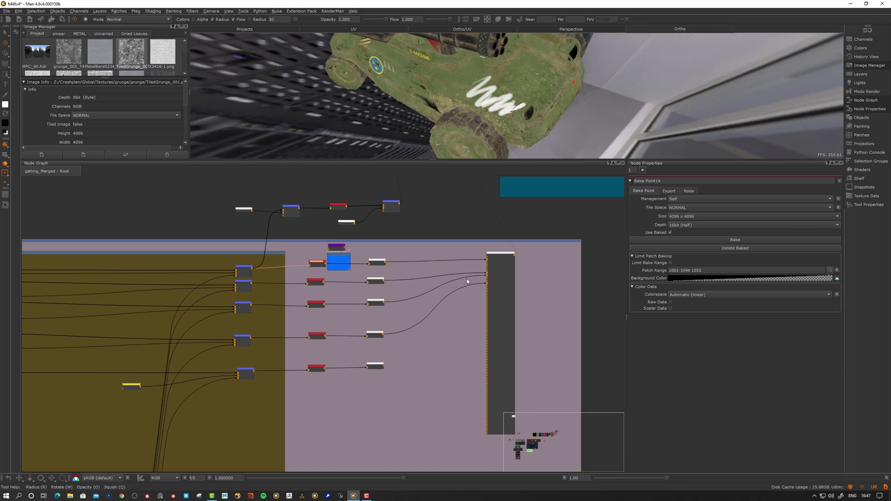
left_click_drag(315, 263, 317, 266)
Trace the node graph back to the Dirtmask backdrop and select the bake point feeding the ISOdirtmask node
scroll(327, 288, "down", 3)
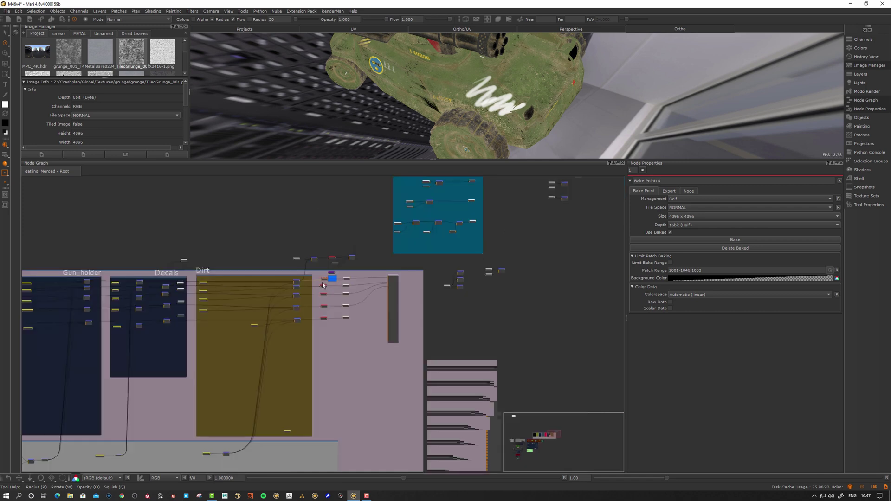
middle_click_drag(179, 325, 340, 259)
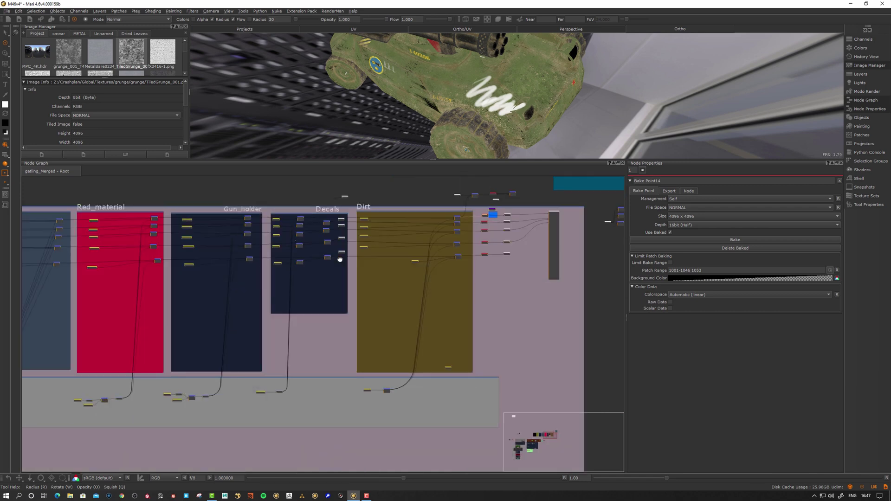
middle_click_drag(252, 306, 524, 272)
scroll(432, 287, "down", 3)
middle_click_drag(237, 345, 432, 277)
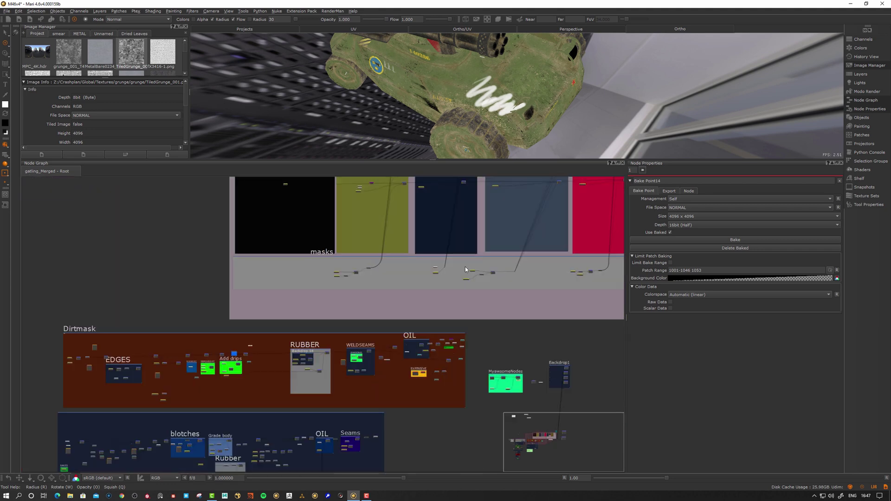
middle_click_drag(208, 365, 293, 278)
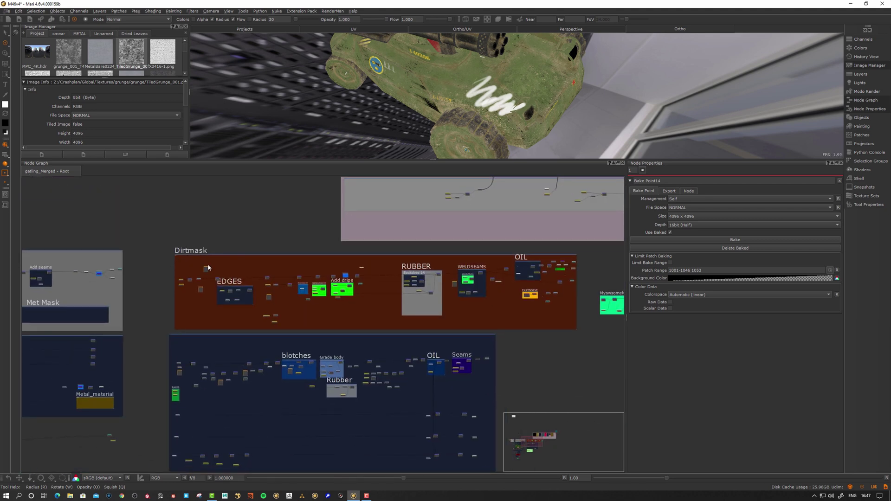
scroll(580, 263, "up", 5)
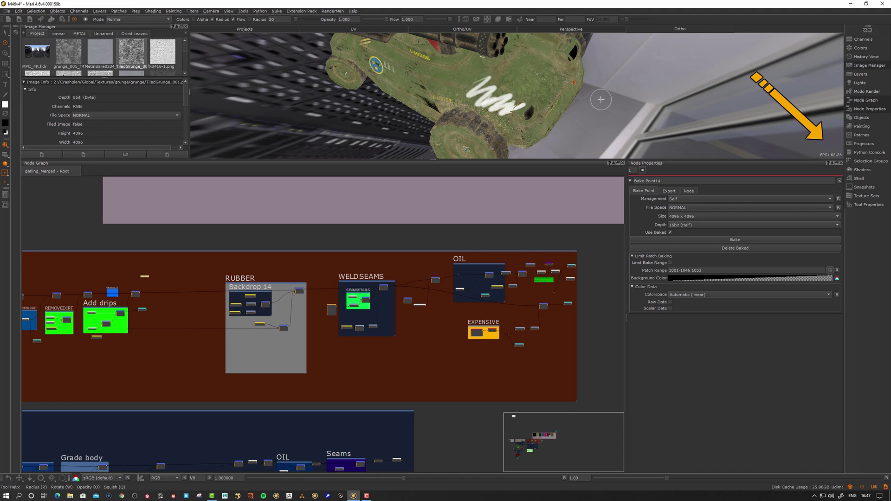
scroll(562, 270, "up", 5)
mouse_move(441, 359)
left_mouse_down()
mouse_move(422, 360)
mouse_move(439, 358)
left_mouse_up()
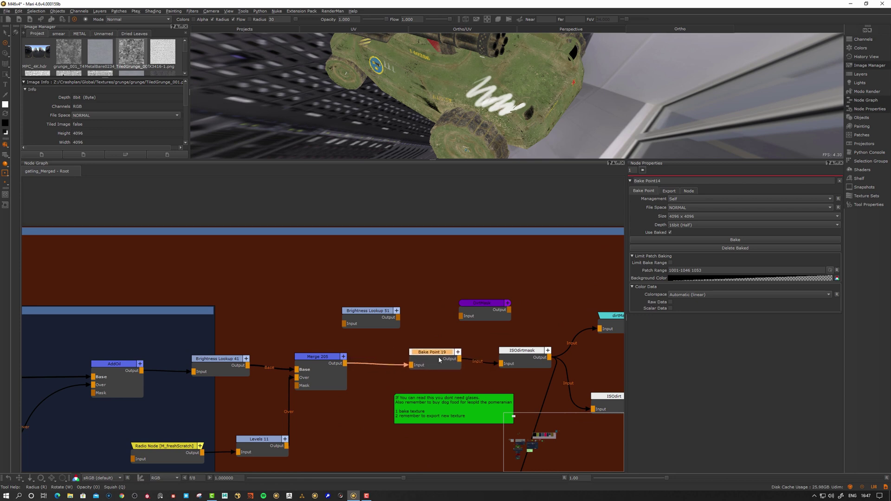
Examine the masks area above the Dirtmask backdrop, and the scatter and bake point nodes inside the EXPENSIVE backdrop
scroll(435, 360, "down", 2)
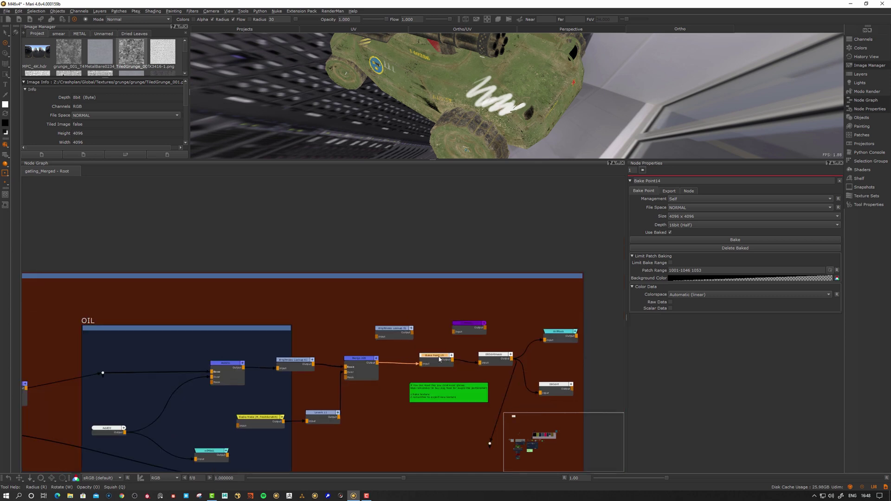
scroll(444, 350, "down", 2)
scroll(441, 345, "down", 2)
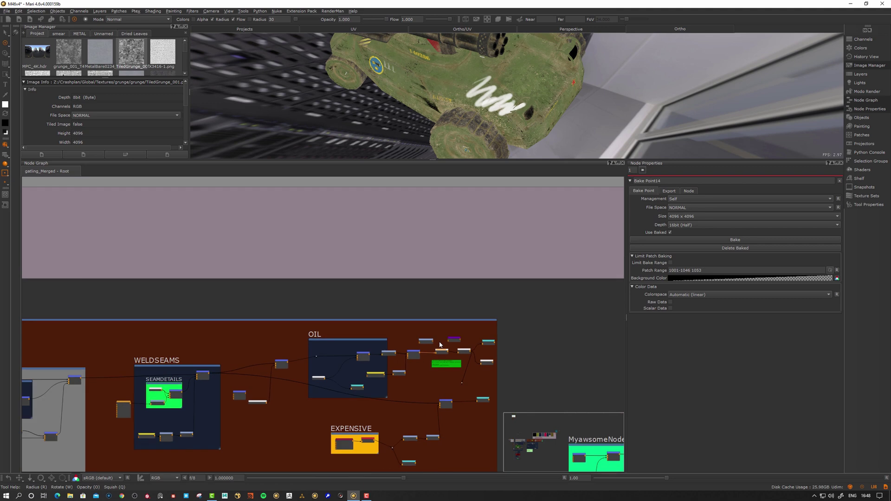
scroll(441, 345, "down", 2)
middle_click_drag(517, 261, 461, 308)
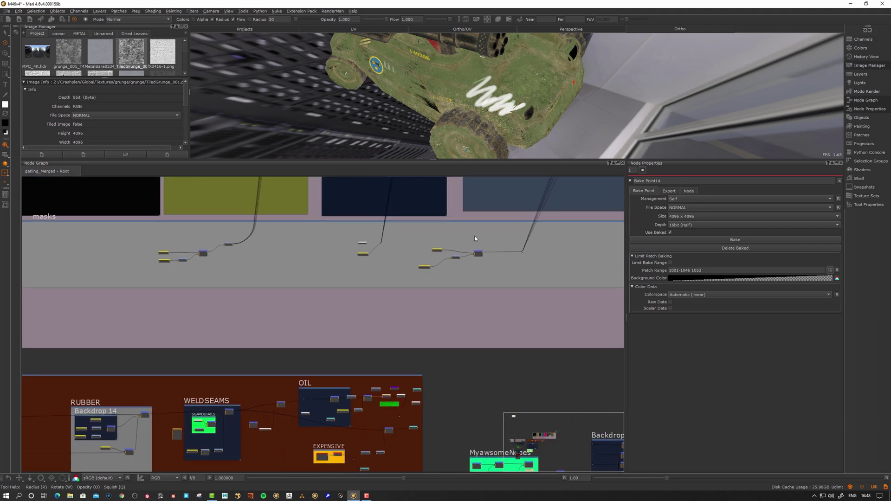
middle_click_drag(518, 260, 446, 323)
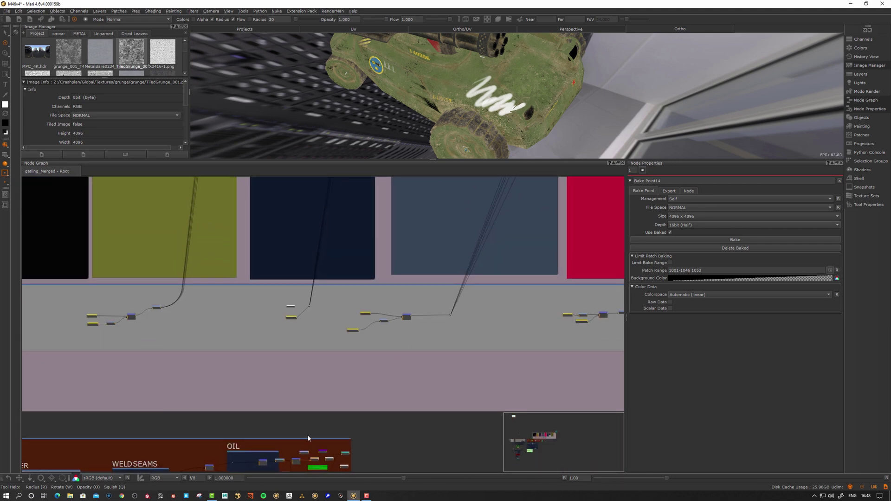
middle_click_drag(301, 444, 446, 264)
scroll(420, 279, "up", 4)
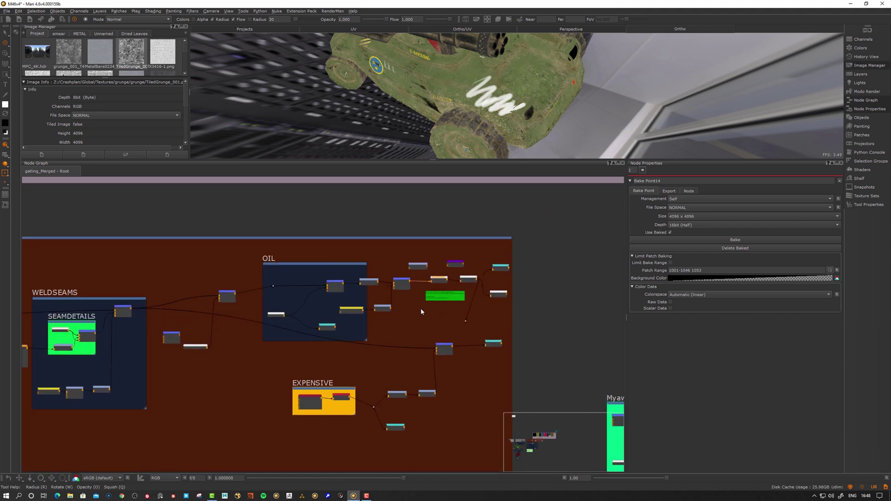
scroll(478, 258, "up", 4)
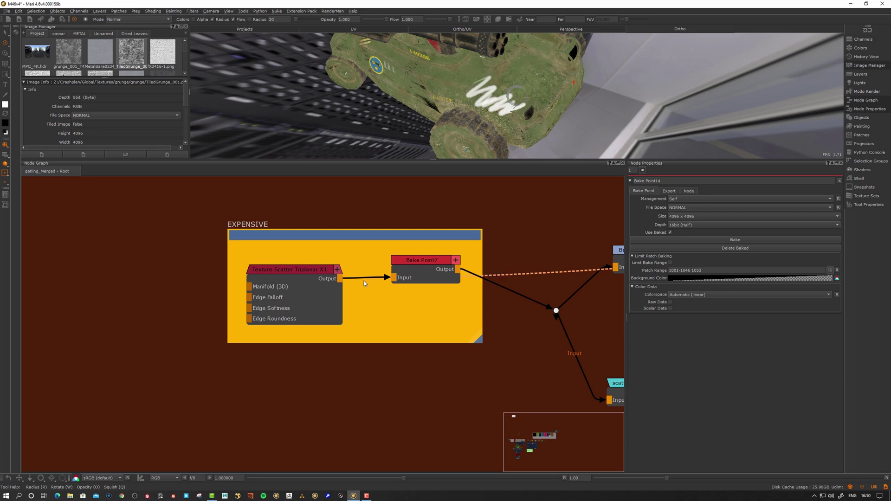
Display the Texture Scatter Triplanar X1 output in the 3D view and inspect the pattern up close on the vehicle
left_click(302, 272, "alt")
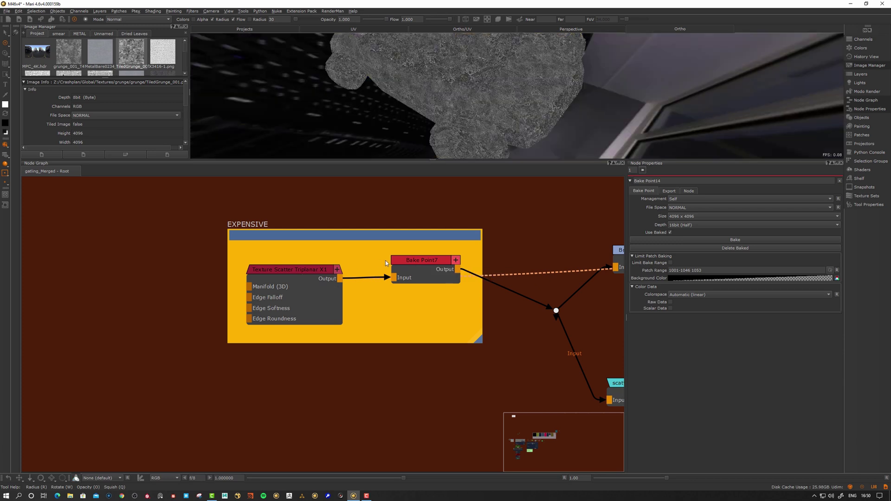
left_click_drag(450, 115, 456, 103, "alt")
right_click_drag(400, 92, 487, 95, "alt")
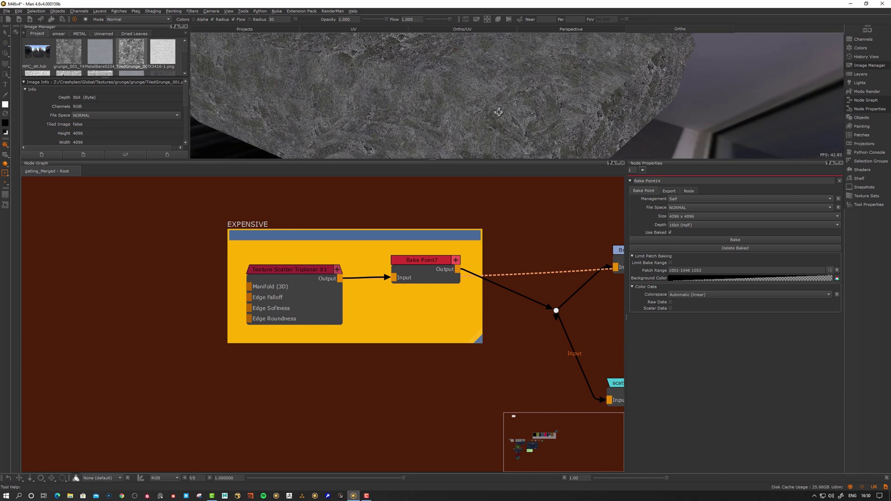
left_click_drag(291, 273, 294, 271)
left_click_drag(461, 117, 416, 116, "alt")
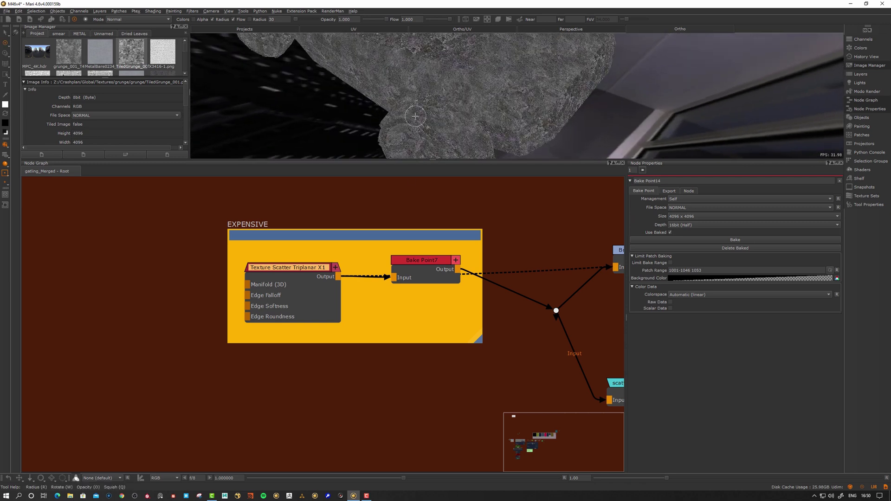
left_click_drag(429, 266, 428, 265)
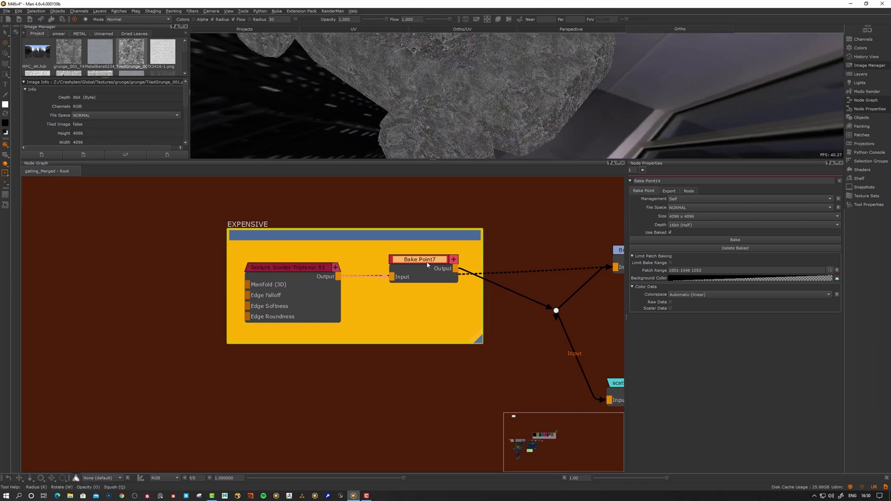
left_click_drag(312, 272, 306, 270)
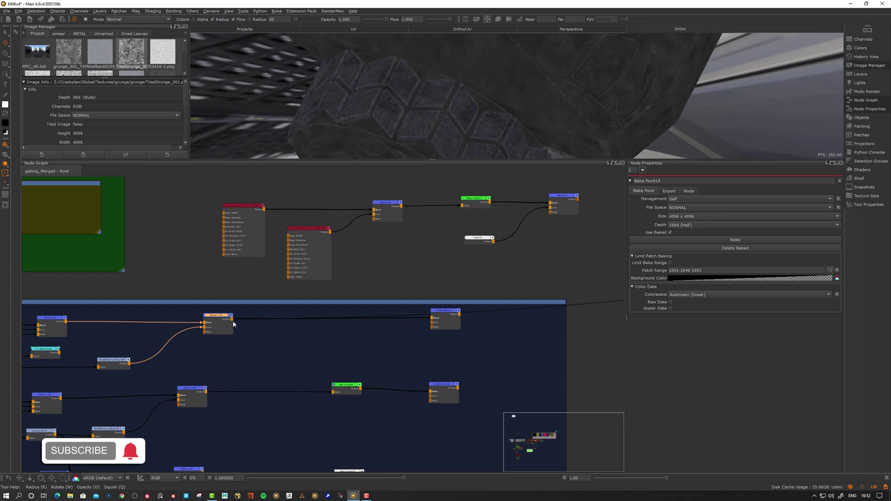
Add a 4096 x 4096, 16bit (Half) Bake Point after the blue backdrop's top-row Merge node and open its properties
left_click_drag(211, 323, 214, 321)
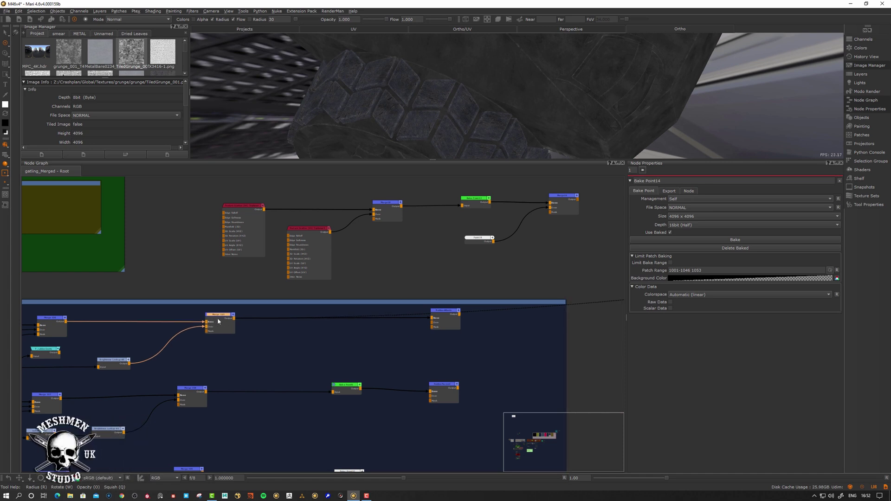
key("Tab")
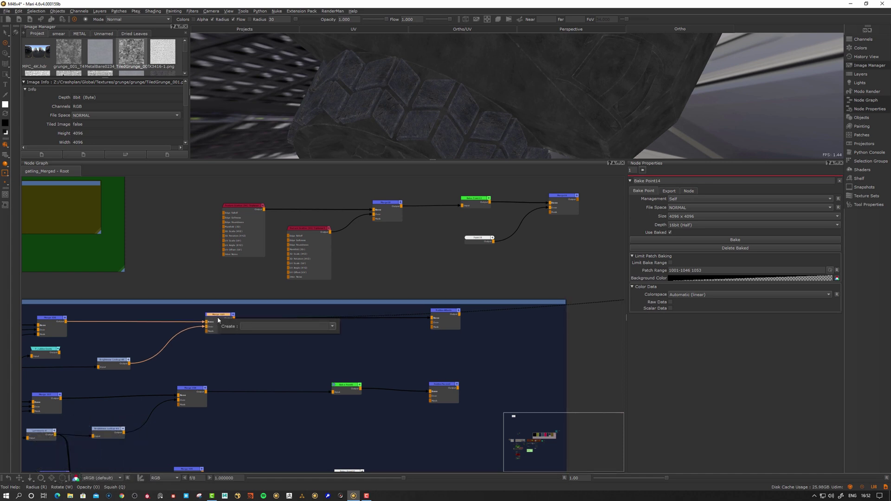
type("Bake Point")
key("Return")
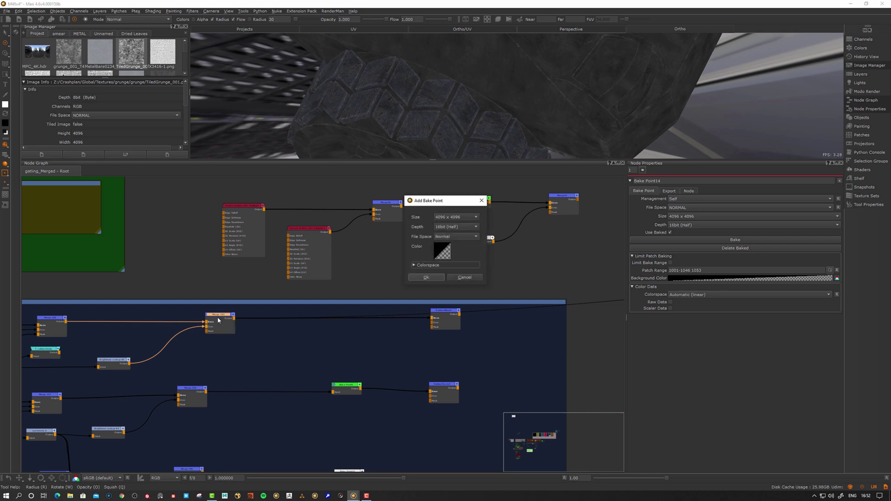
left_click(425, 277)
left_click(329, 320)
left_click(327, 318)
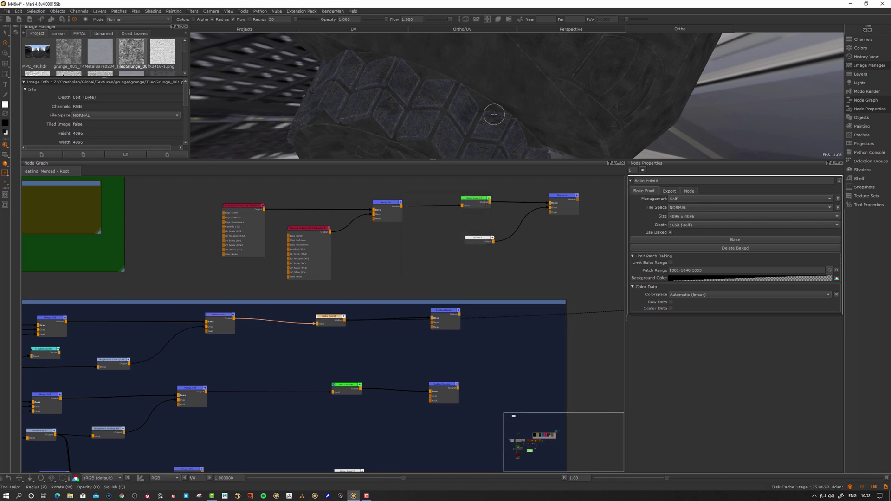
Enlarge the 3D view to full size and inspect the dark material on the hull and wheel
key("space")
right_click_drag(584, 170, 270, 198, "alt")
right_click_drag(342, 226, 265, 219, "alt")
left_click_drag(267, 220, 342, 217, "alt")
middle_click_drag(341, 218, 427, 225, "alt")
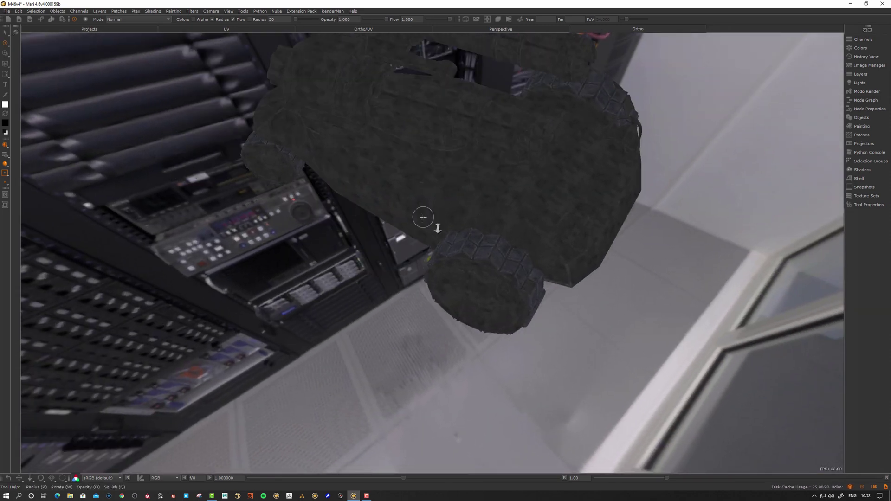
right_click_drag(443, 233, 506, 235, "alt")
left_click_drag(506, 235, 470, 233, "alt")
Select the wheel's connected mesh with the Select tool to highlight its surfaces
left_click(5, 32)
left_click_drag(307, 198, 372, 209, "alt")
right_click_drag(371, 209, 441, 232, "alt")
left_click_drag(441, 232, 406, 235, "alt")
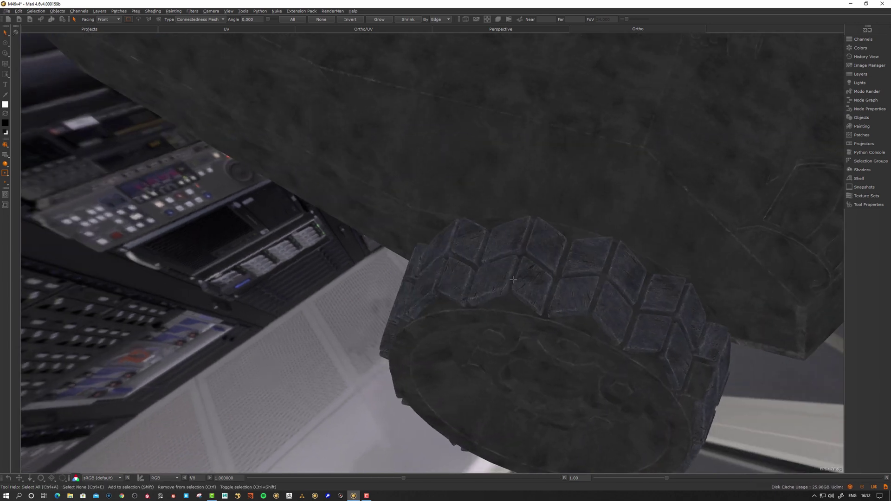
scroll(536, 291, "up", 5)
right_click_drag(530, 290, 484, 299, "alt")
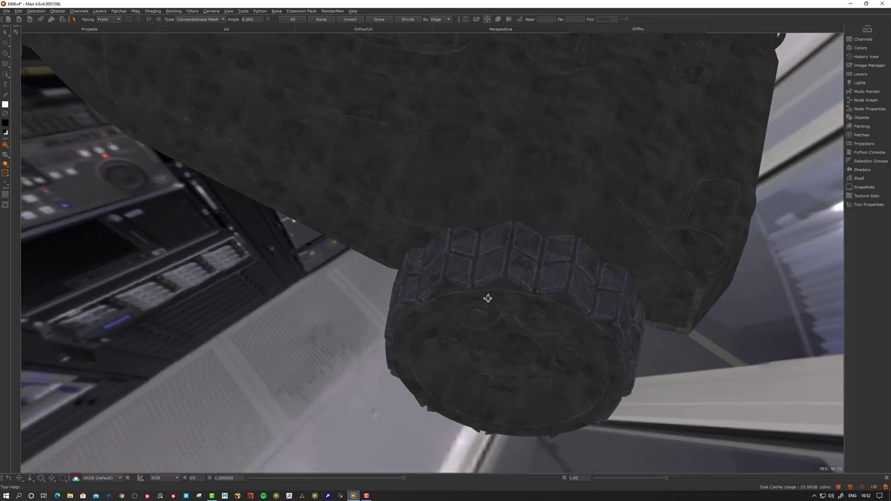
left_click_drag(483, 300, 474, 277, "alt")
right_click_drag(475, 277, 573, 275, "alt")
scroll(547, 274, "up", 3)
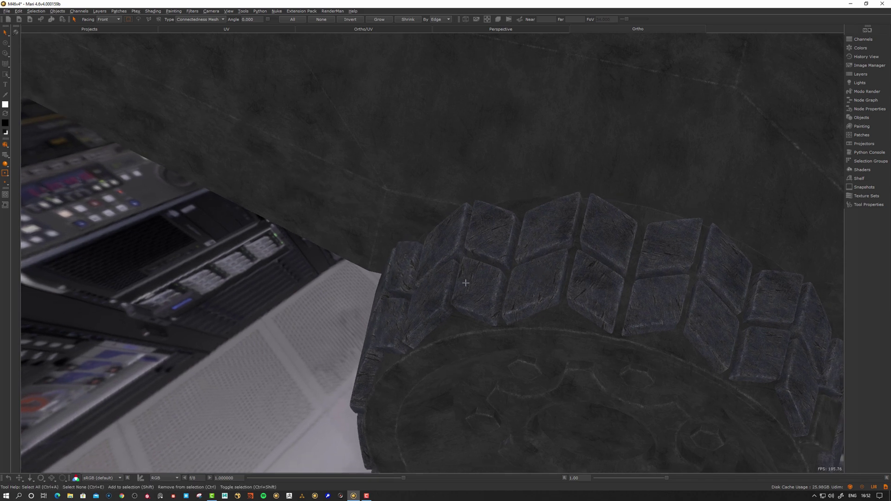
left_click(466, 283)
right_click_drag(556, 258, 516, 256, "alt")
left_click_drag(516, 257, 520, 269, "alt")
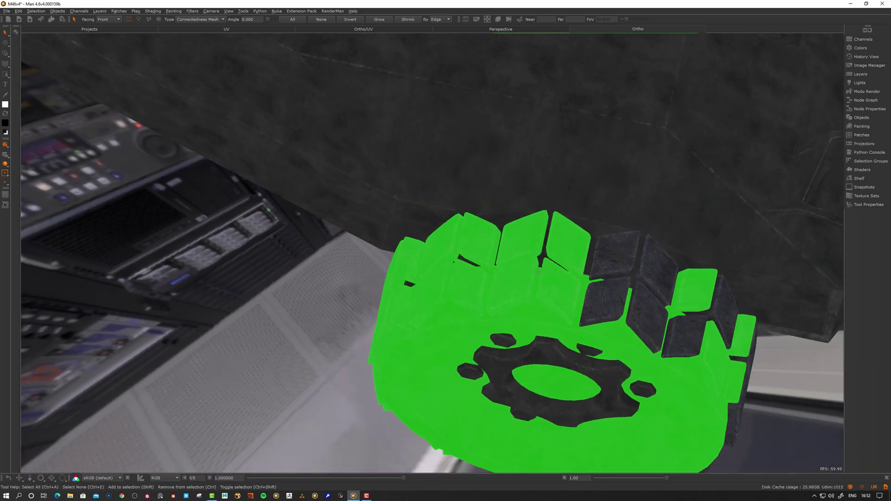
Select everything, clear the selection on the vehicle, and return the 3D view to a wider angle
key("ctrl+a")
left_click(300, 301)
left_click_drag(338, 292, 478, 320, "alt")
left_click_drag(476, 239, 447, 247, "alt")
right_click_drag(448, 247, 408, 249, "alt")
Examine the full node chain in the blue backdrop from its source nodes through to the newly added bake point
middle_click_drag(468, 241, 455, 252)
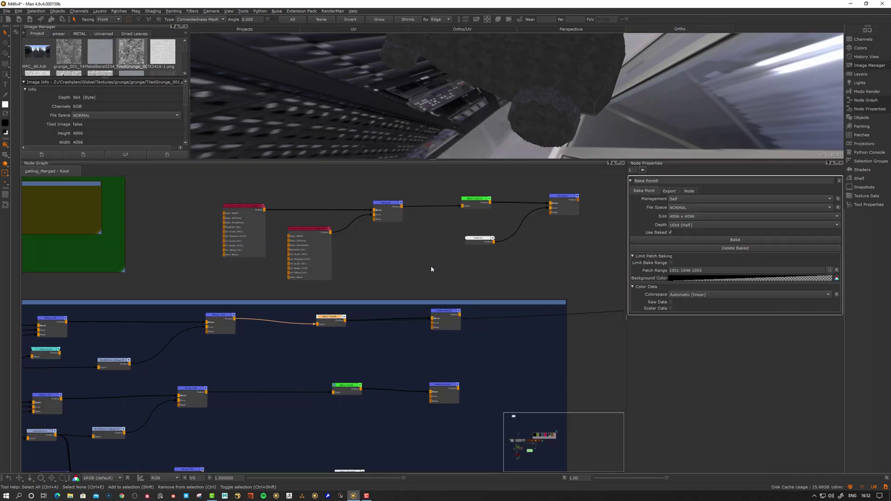
scroll(288, 339, "up", 6)
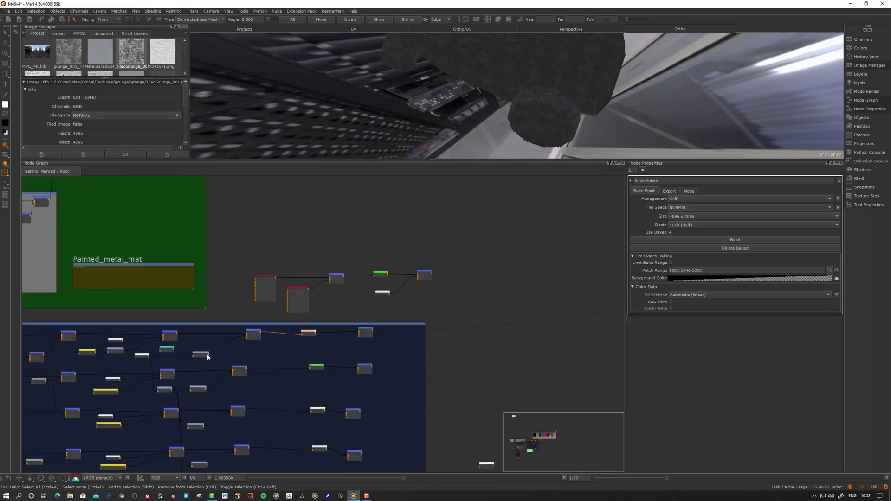
middle_click_drag(332, 342, 571, 315)
middle_click_drag(266, 340, 391, 332)
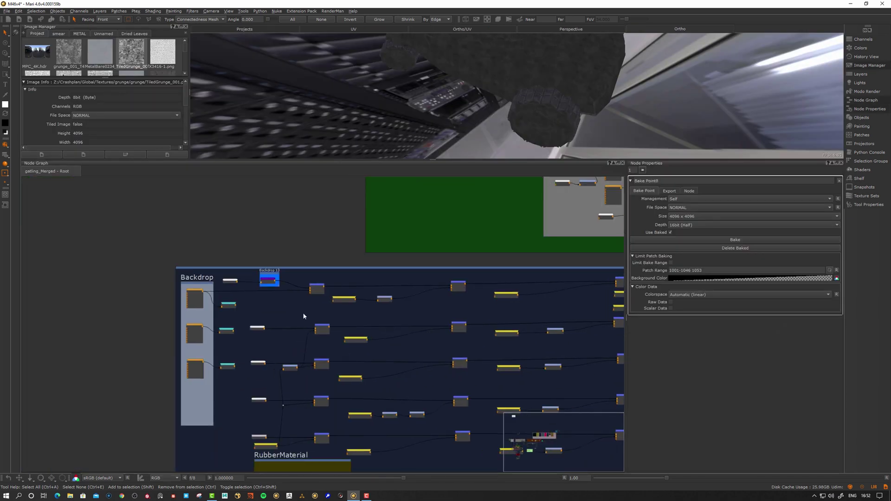
middle_click_drag(382, 300, 280, 301)
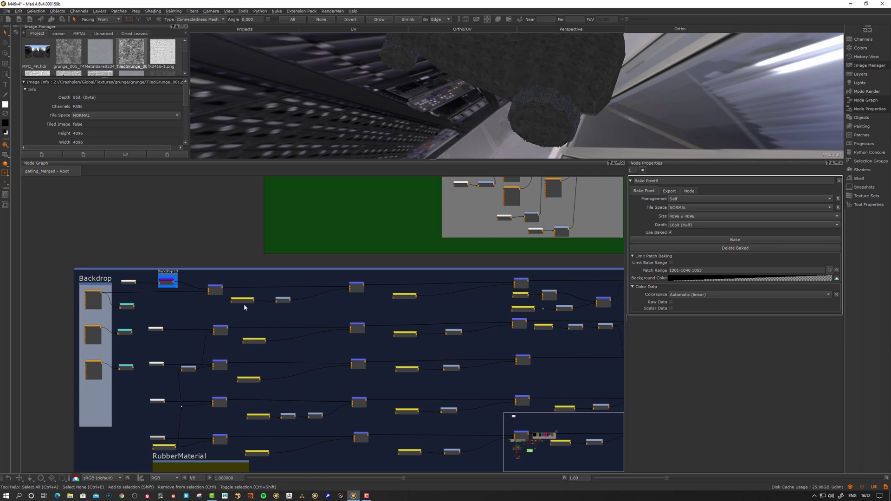
middle_click_drag(355, 295, 212, 303)
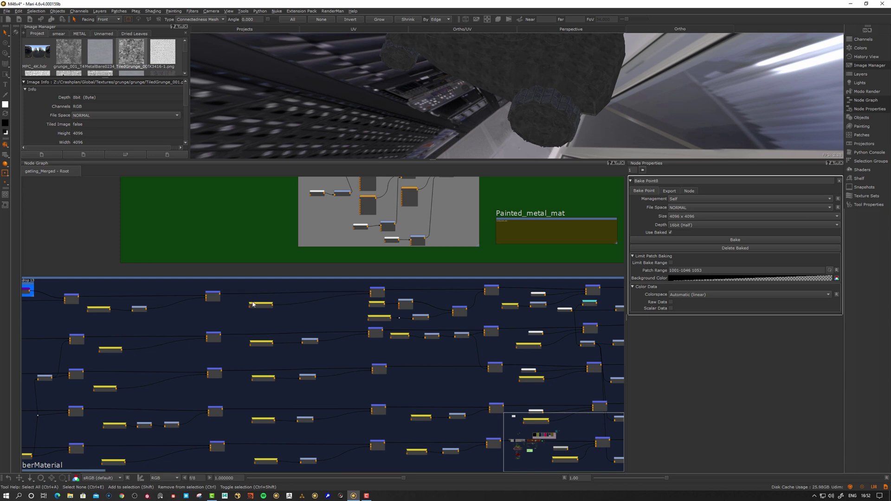
middle_click_drag(576, 305, 342, 300)
middle_click_drag(440, 301, 306, 300)
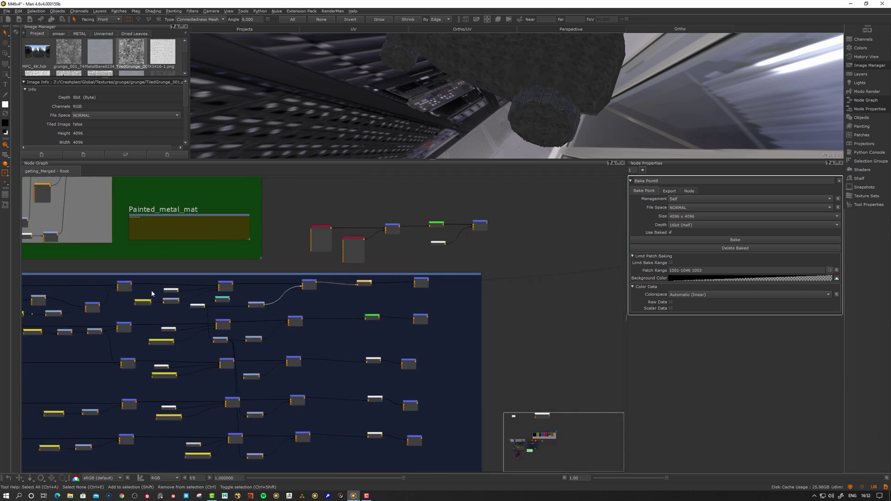
Reposition the merge node and the new bake point node in the top row of the blue backdrop
left_click_drag(297, 289, 311, 284)
left_click_drag(527, 119, 571, 128, "alt")
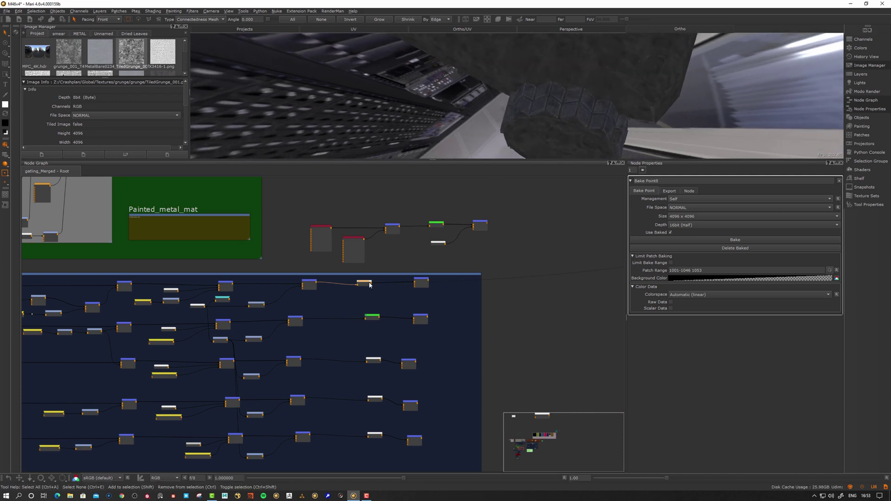
left_click_drag(370, 285, 381, 284)
Select the connected meshes of all the vehicle's wheels in the 3D view
mouse_move(514, 131)
left_mouse_down("alt")
mouse_move(573, 93)
mouse_move(553, 110)
mouse_move(580, 106)
left_mouse_up("alt")
left_click(563, 103)
left_click(532, 112, "shift")
right_click_drag(580, 105, 516, 109, "alt")
middle_click_drag(492, 109, 589, 105, "alt")
mouse_move(581, 102)
left_mouse_down("shift")
mouse_move(521, 128)
mouse_move(580, 116)
mouse_move(484, 125)
mouse_move(472, 85)
mouse_move(511, 120)
mouse_move(542, 94)
left_mouse_up("shift")
left_click_drag(544, 143, 545, 144, "shift")
left_click_drag(545, 139, 453, 126, "alt")
Check the wheel selection in the enlarged 3D view, then return to the full workspace layout
key("space")
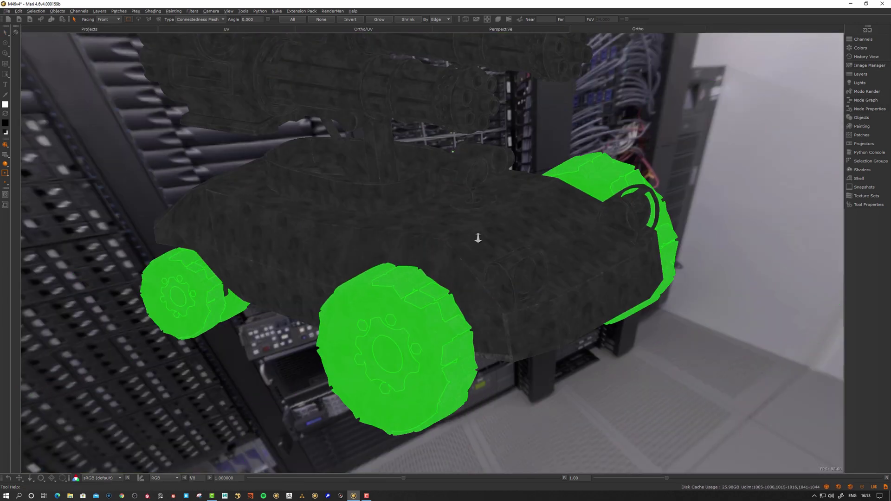
right_click_drag(478, 237, 509, 234, "alt")
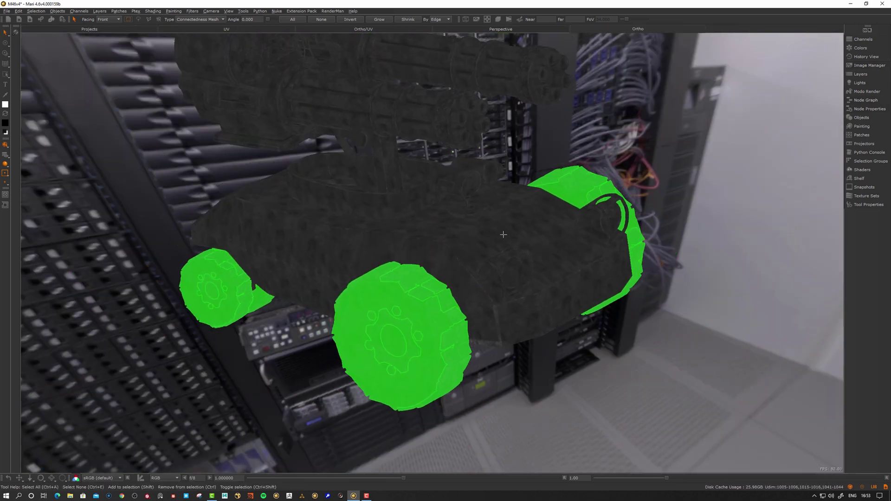
middle_click_drag(512, 234, 517, 252, "alt")
right_click_drag(517, 253, 511, 242, "alt")
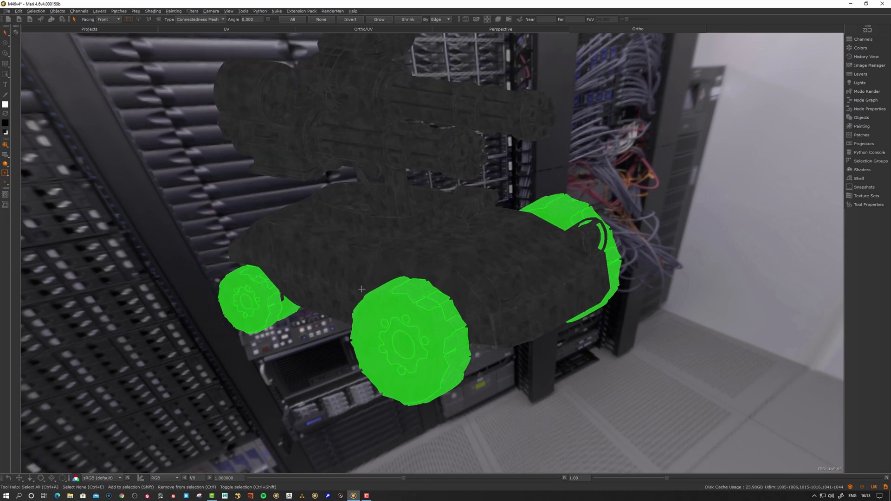
key("space")
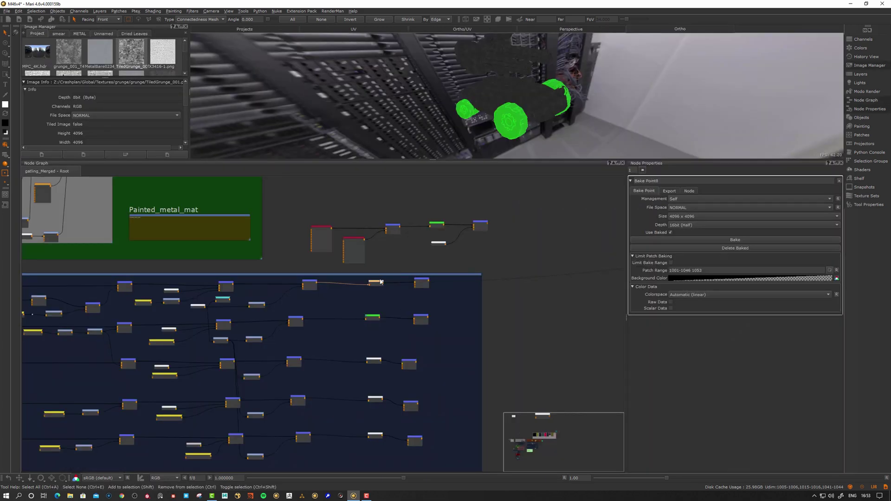
Enable Limit Bake Range on the new bake point and set its patch range to the current patch selection
scroll(380, 282, "up", 7)
scroll(382, 293, "up", 2)
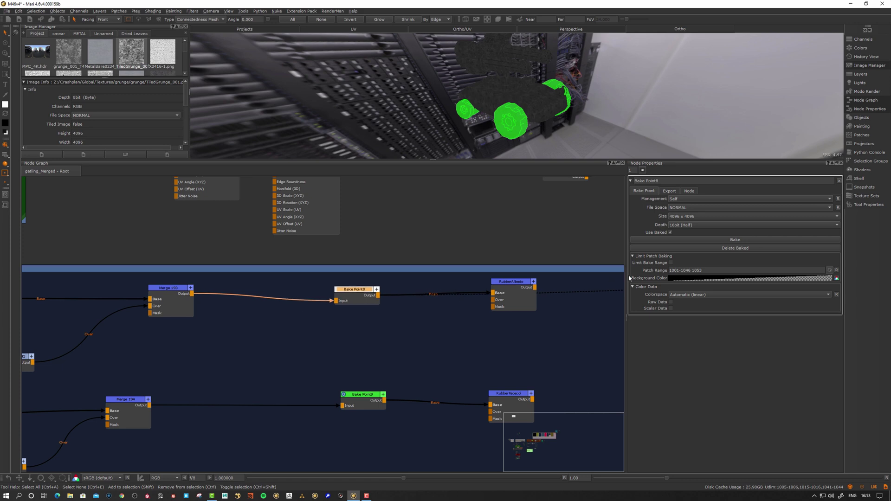
left_click(671, 263)
left_click_drag(446, 121, 468, 130, "alt")
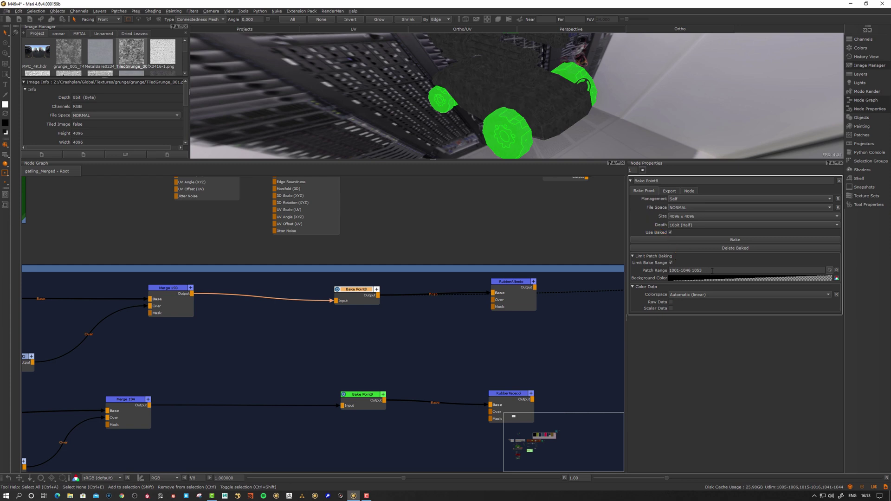
left_click_drag(506, 89, 524, 83, "alt")
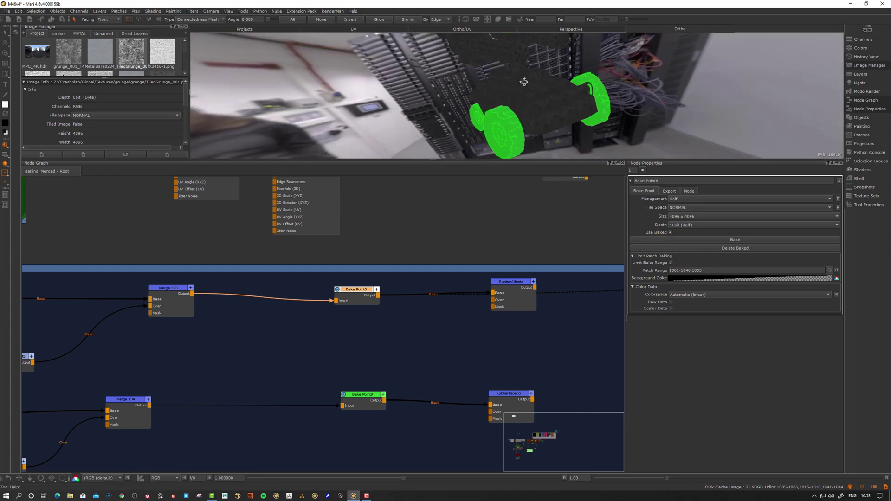
left_click(830, 271)
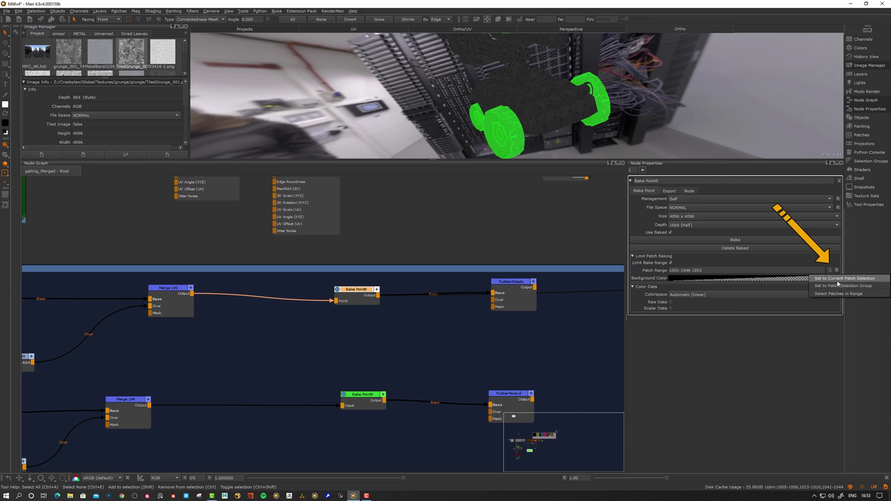
left_click(839, 280)
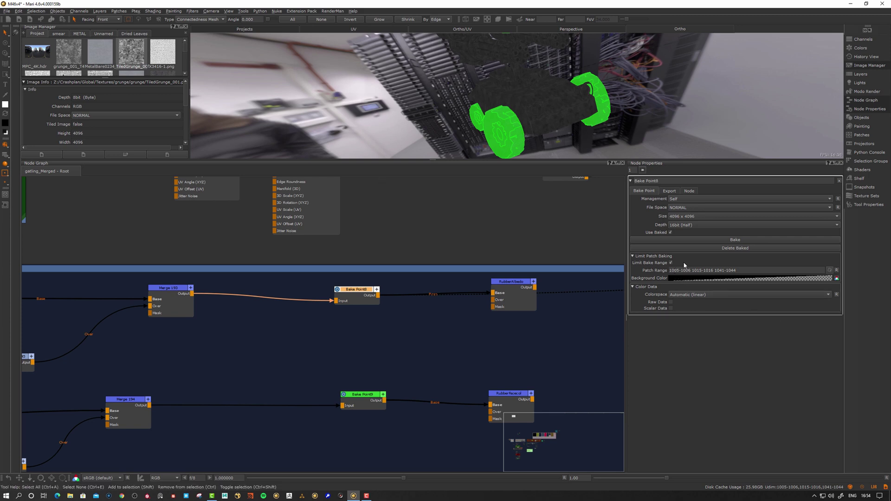
Clear the current selection and reselect the vehicle's wheel meshes
left_click_drag(567, 79, 622, 98, "alt")
left_click(648, 124)
left_click_drag(510, 136, 484, 119, "alt")
right_click_drag(483, 119, 469, 114, "alt")
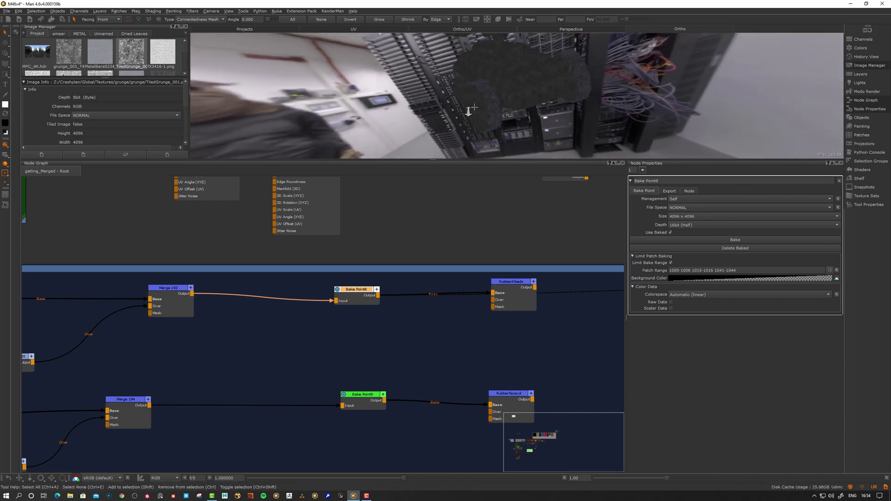
left_click(479, 125)
left_click_drag(606, 120, 546, 111, "alt")
middle_click_drag(546, 111, 695, 38, "alt")
left_click(559, 92, "shift")
left_click_drag(564, 99, 654, 112, "alt")
left_click_drag(506, 105, 505, 136, "alt")
right_click_drag(504, 136, 509, 134, "alt")
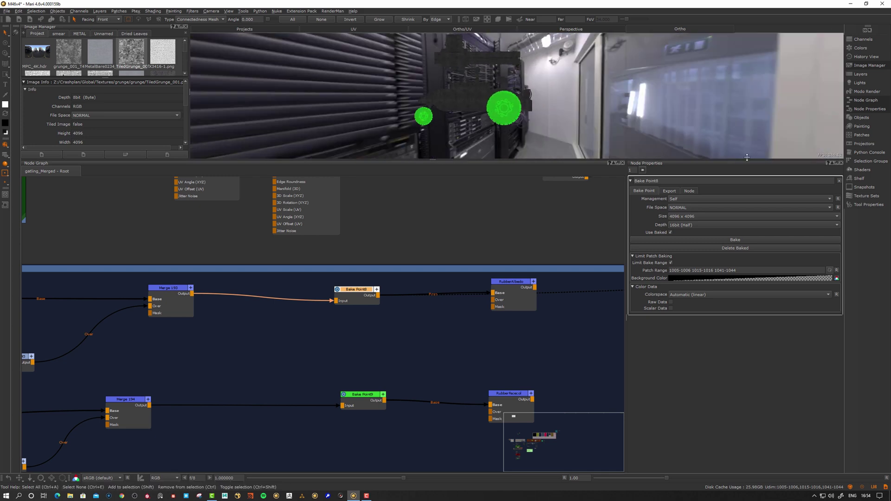
Save the selected wheel patches as a new selection group named MYawesomeRUBBERsel
left_click(878, 163)
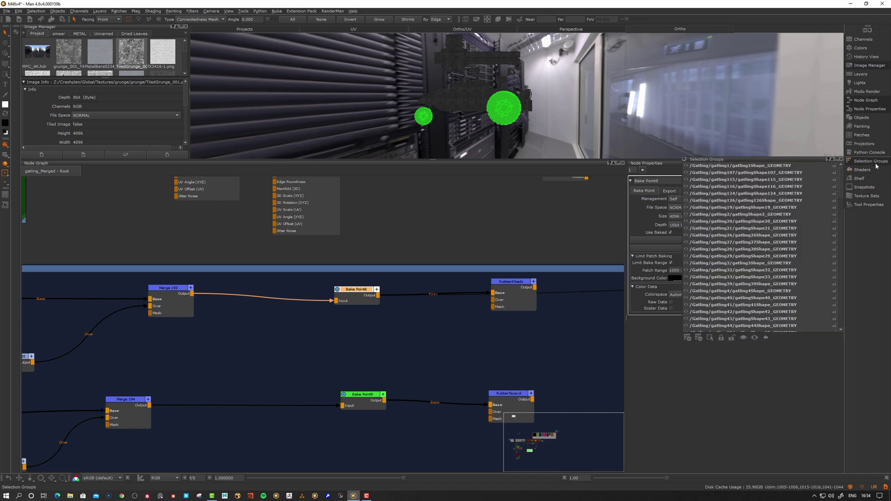
left_click(687, 338)
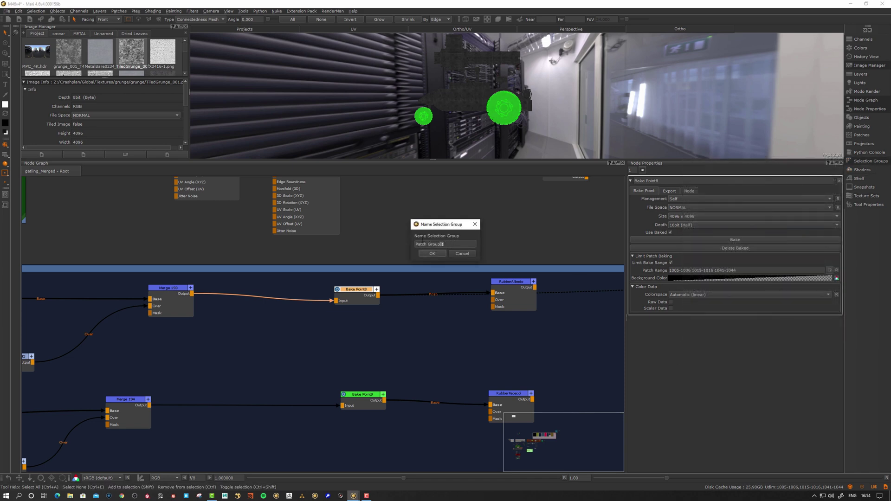
type("M")
type("YawesomeRUBB")
type("ERse;ection")
left_click(435, 253)
Clear the wheel selection and pick the bake point in the top row of the blue backdrop
left_click_drag(524, 86, 566, 134, "alt")
left_click(618, 128)
left_click(382, 354)
left_click(361, 295)
Set the bake point's patch range to the patch selection group MYawesomeRUBBERsel
left_click_drag(738, 270, 538, 271)
key("BackSpace")
left_click(831, 271)
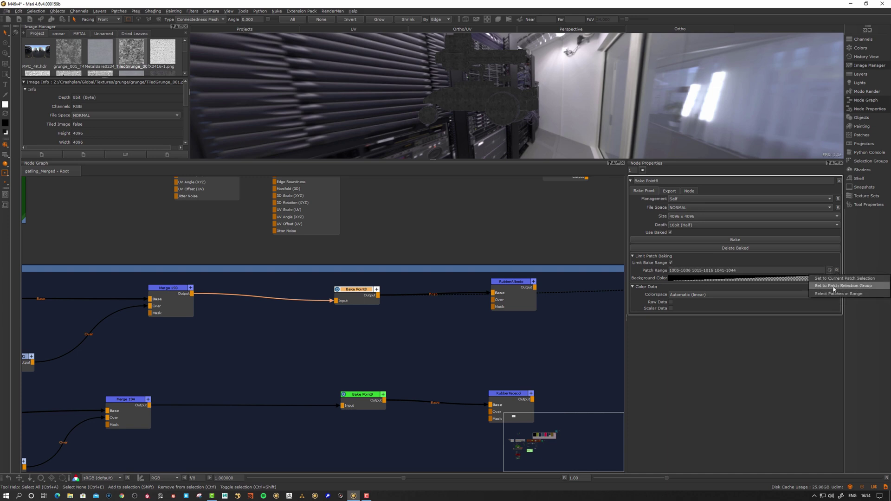
left_click(838, 285)
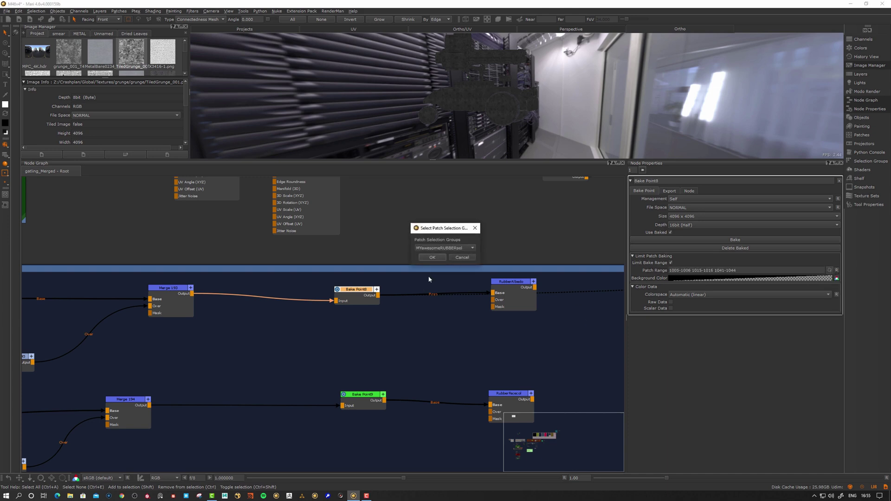
left_click(471, 248)
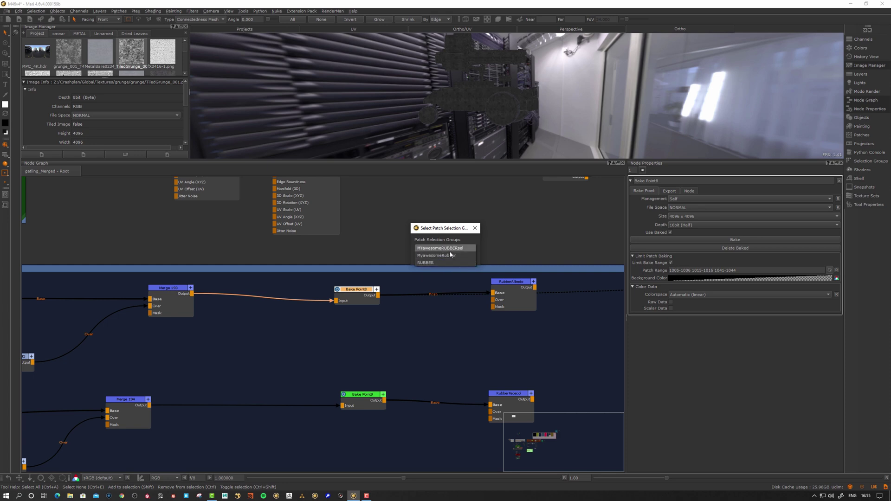
left_click(436, 249)
left_click(432, 258)
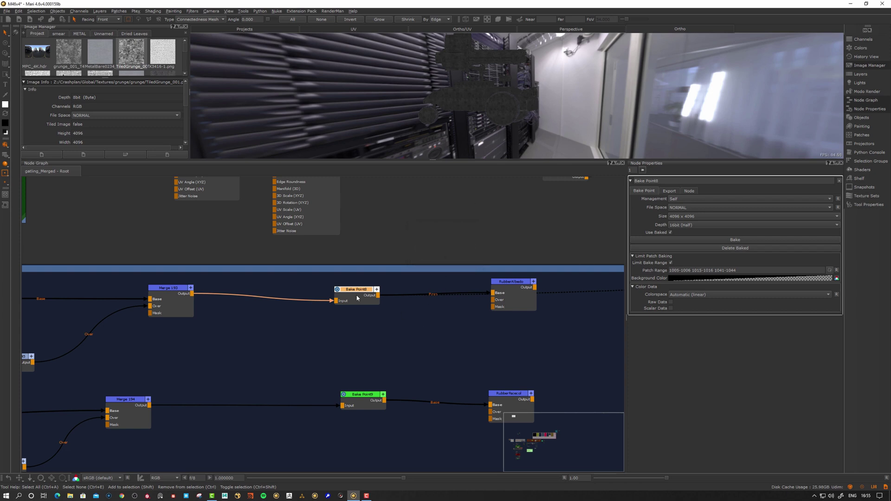
Nudge the bake point along its connection and bake it for the limited patch range
left_click_drag(354, 293, 353, 291)
left_click_drag(513, 114, 496, 115, "alt")
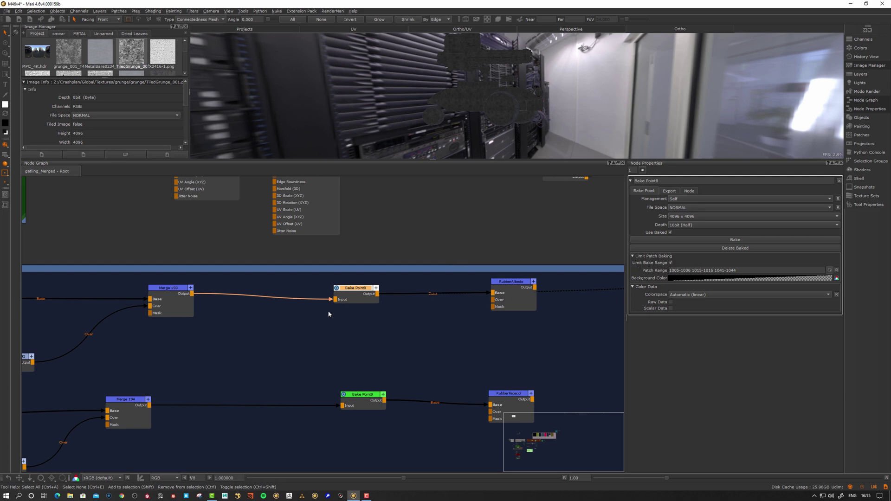
left_click_drag(338, 300, 335, 299)
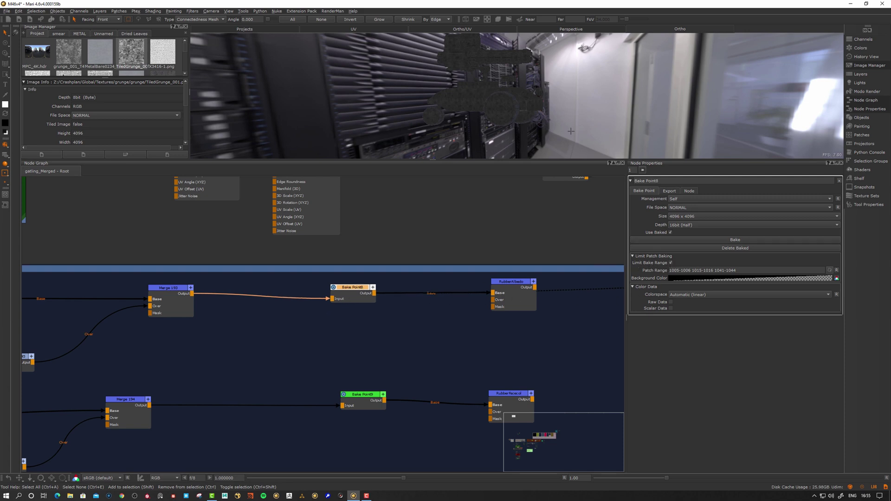
left_click_drag(445, 113, 454, 113, "alt")
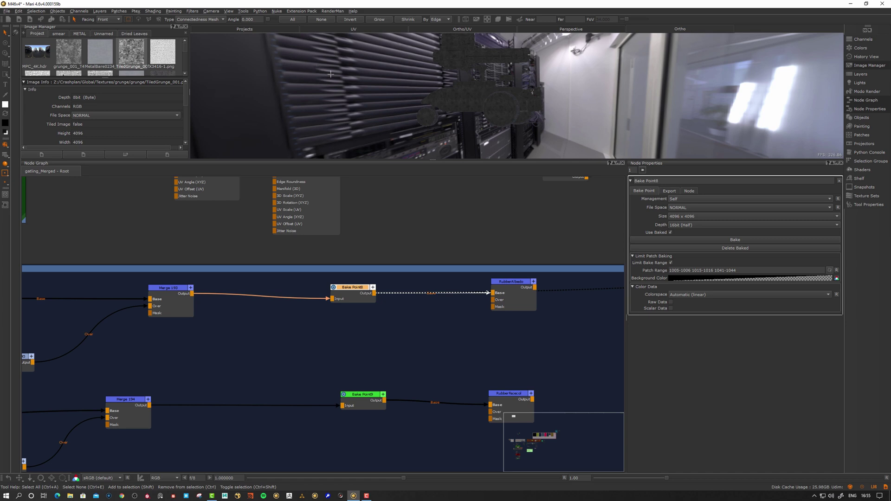
left_click(742, 240)
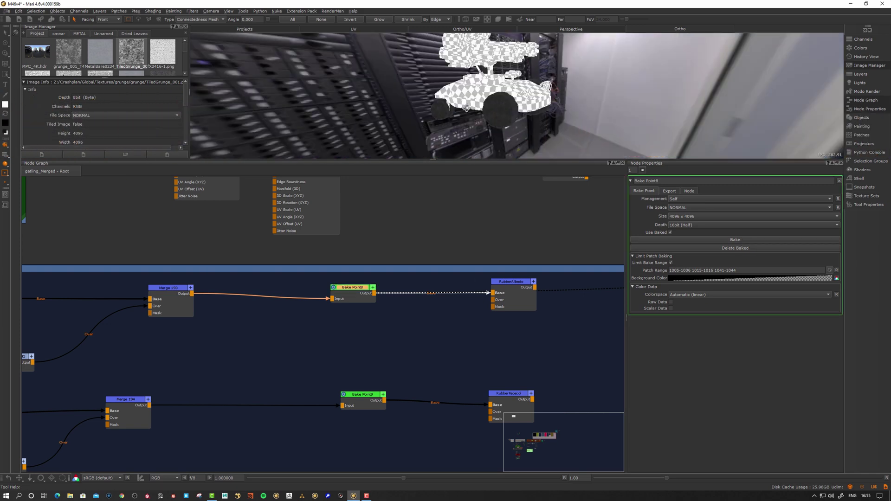
Inspect the baked rubber on the wheels and the unbaked patches on the vehicle's hull from several angles
left_click_drag(488, 111, 527, 116, "alt")
right_click_drag(527, 116, 530, 129, "alt")
middle_click_drag(529, 129, 518, 145)
left_click_drag(354, 298, 361, 301)
left_click_drag(504, 100, 485, 116, "alt")
right_click_drag(486, 116, 538, 115, "alt")
middle_click_drag(537, 115, 546, 112)
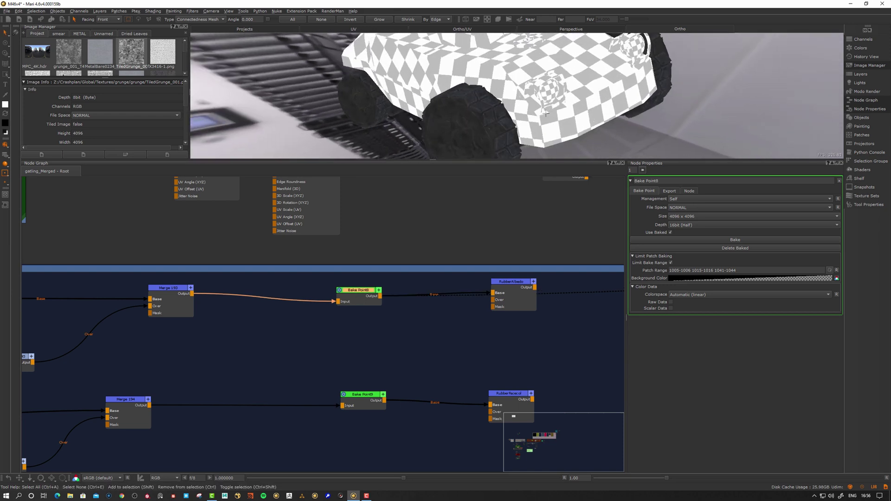
left_click_drag(564, 115, 524, 118, "alt")
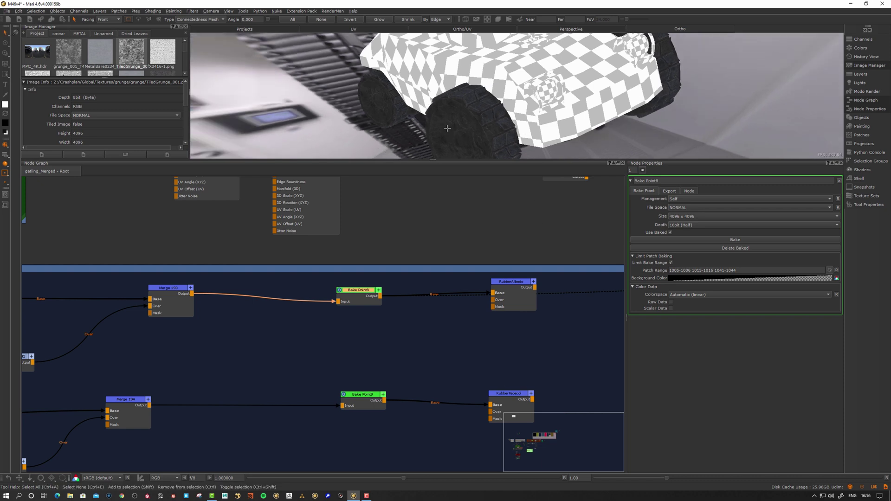
middle_click_drag(447, 129, 489, 112)
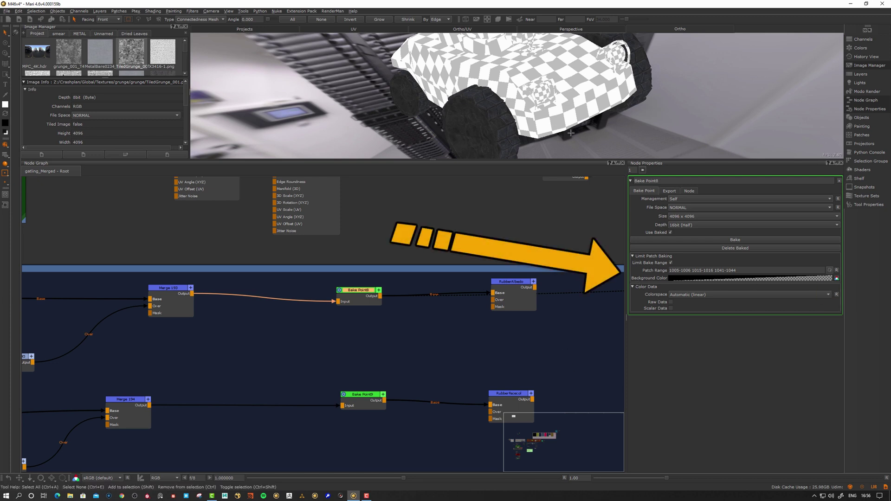
left_click_drag(572, 133, 566, 131, "alt")
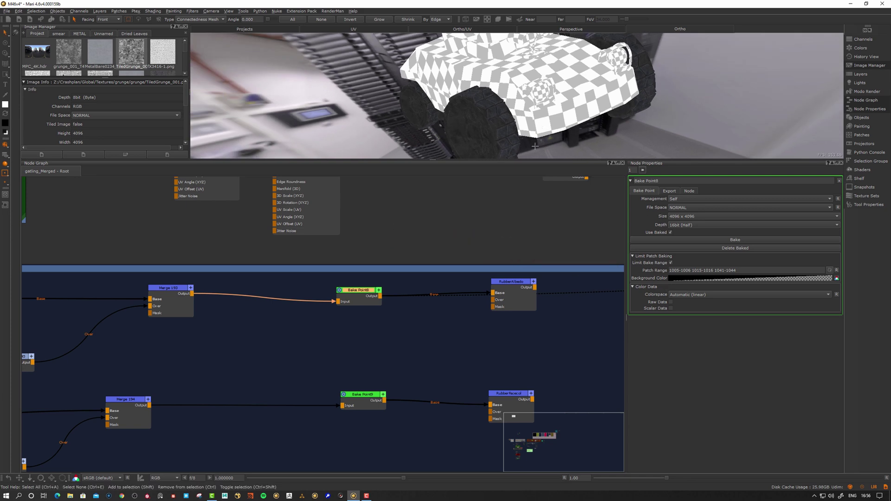
Set the bake point's background color to opaque black with an alpha of 1.000
left_click(806, 279)
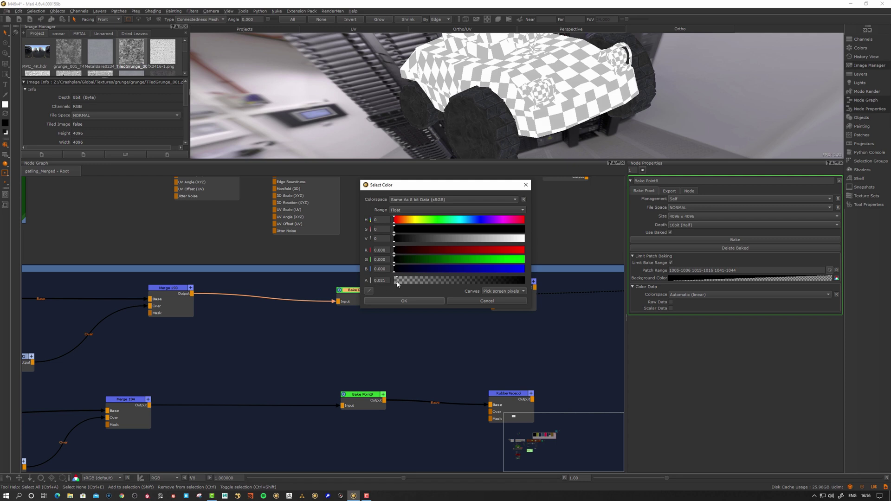
left_click_drag(397, 284, 619, 286)
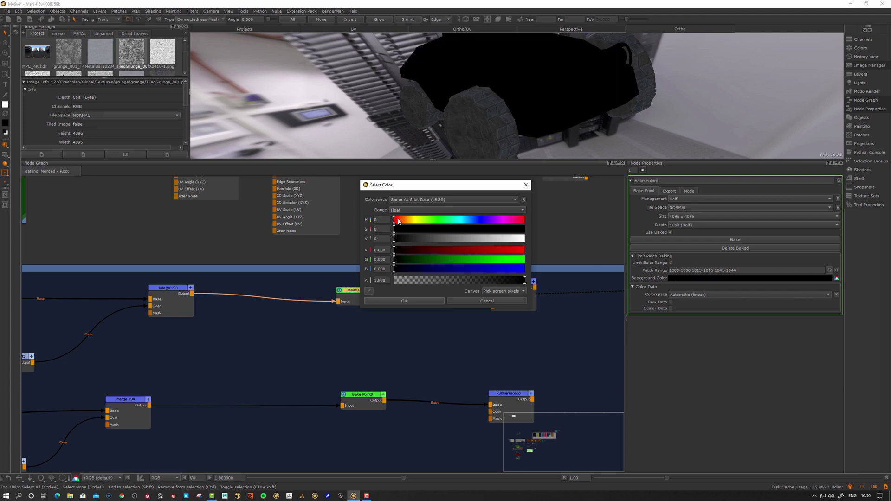
left_click_drag(403, 238, 397, 239)
left_click_drag(400, 221, 527, 239)
left_click(518, 220)
left_click_drag(464, 240, 338, 253)
left_click(406, 300)
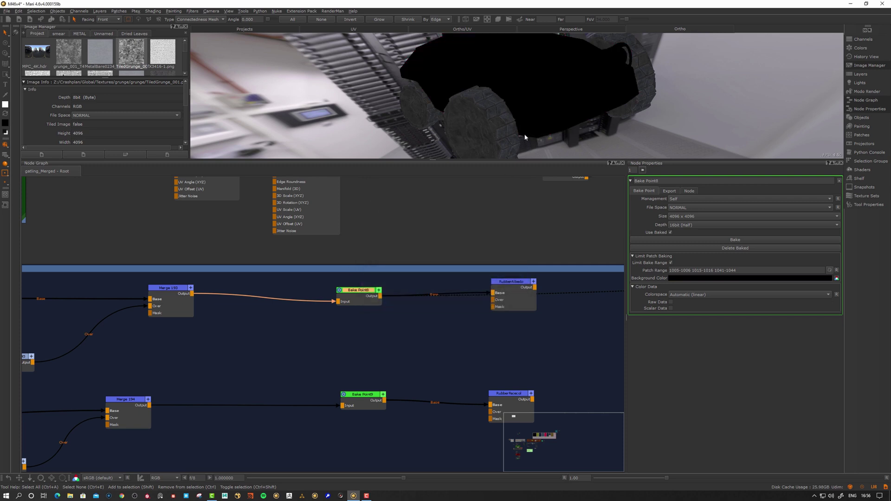
Inspect the vehicle's hull and wheels with the new bake background color from several angles
middle_click_drag(568, 80, 571, 106)
left_click_drag(572, 106, 567, 122, "alt")
left_click_drag(360, 291, 359, 291)
left_click_drag(528, 106, 504, 118, "alt")
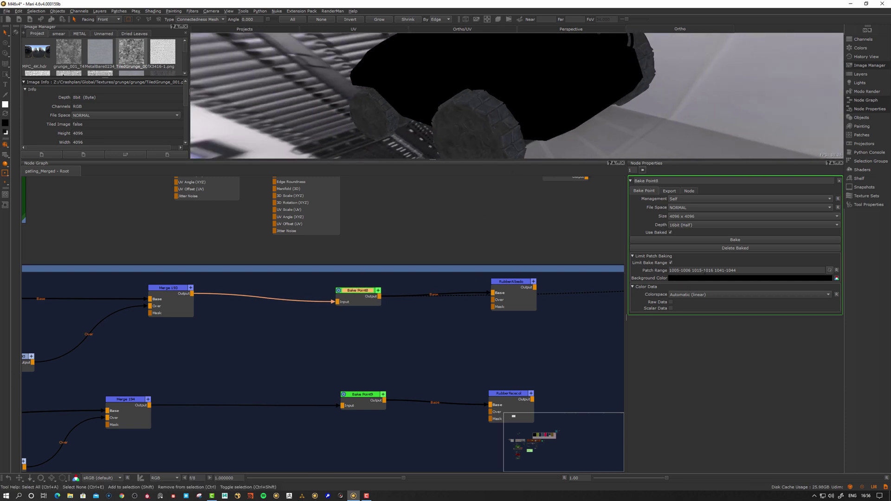
left_click_drag(452, 126, 444, 132, "alt")
right_click_drag(443, 132, 437, 122, "alt")
left_click_drag(362, 294, 364, 295)
Examine the material backdrops across the node graph, including RubberMaterial, Alloy_material and paintedRed
scroll(344, 346, "down", 10)
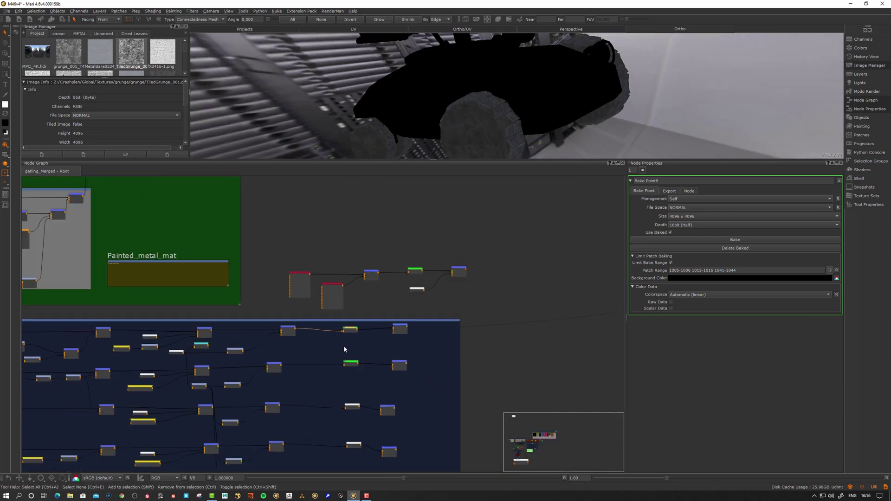
scroll(430, 294, "down", 2)
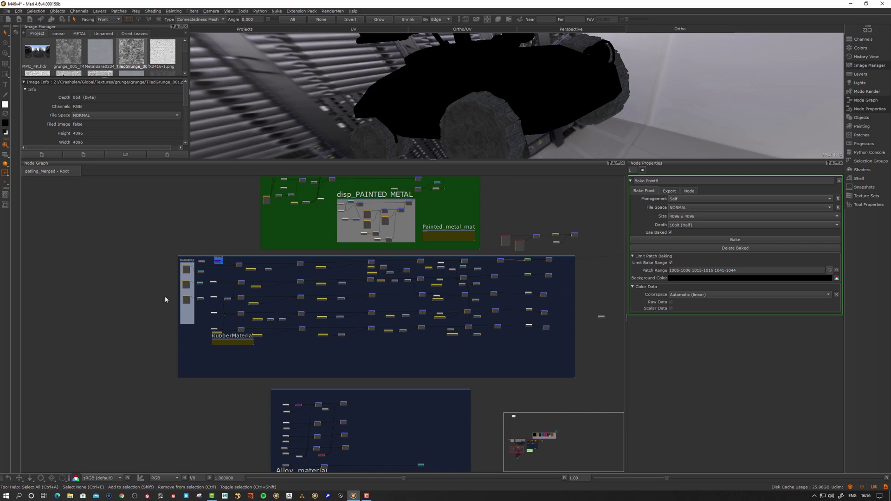
middle_click_drag(324, 335, 339, 238)
middle_click_drag(309, 470, 288, 365)
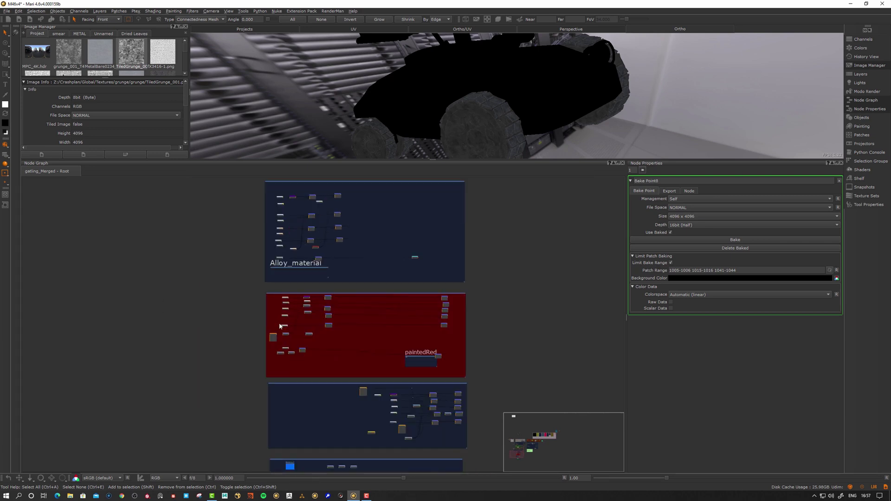
middle_click_drag(432, 186, 419, 301)
scroll(497, 251, "up", 3)
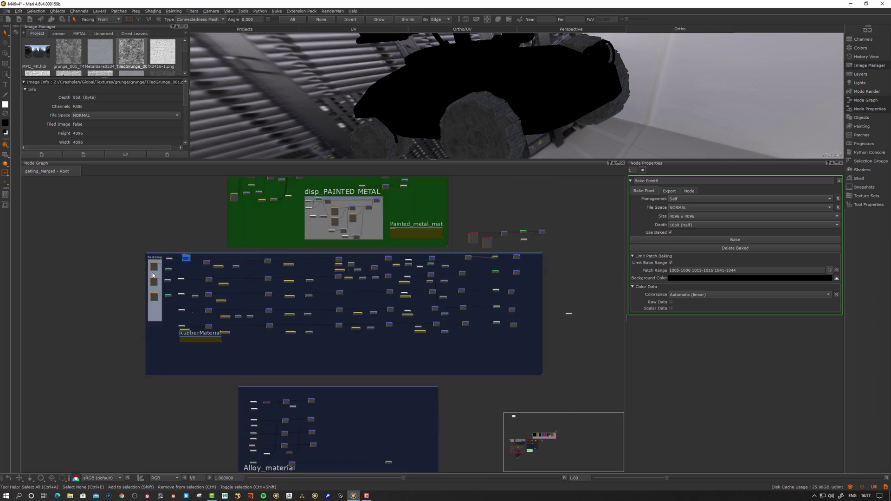
scroll(495, 273, "down", 5)
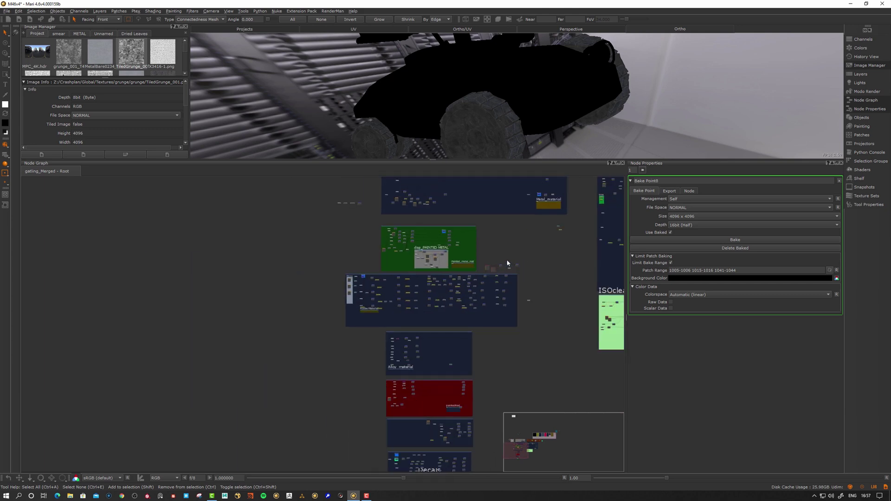
Examine the BDP material, Dirtmask and ISOclearcoat backdrops, and the final output nodes in the network below Painted_metal_mat
middle_click_drag(552, 231, 199, 430)
middle_click_drag(345, 180, 269, 251)
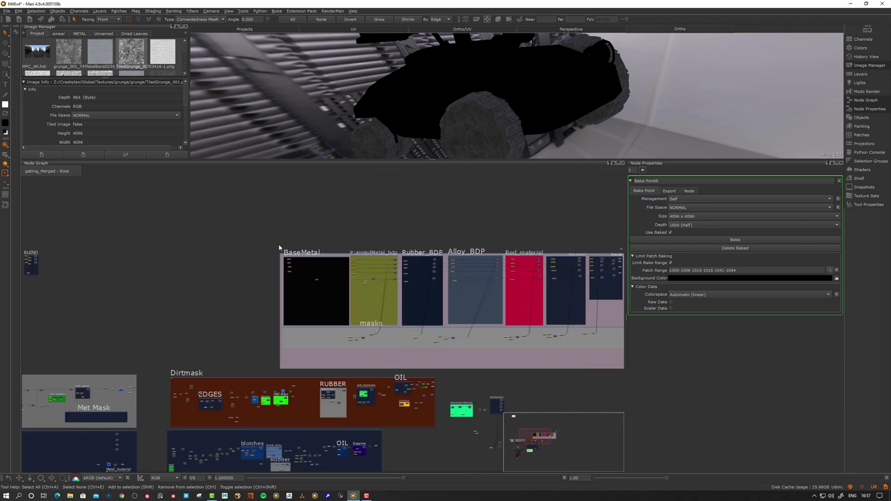
middle_click_drag(206, 379, 543, 195)
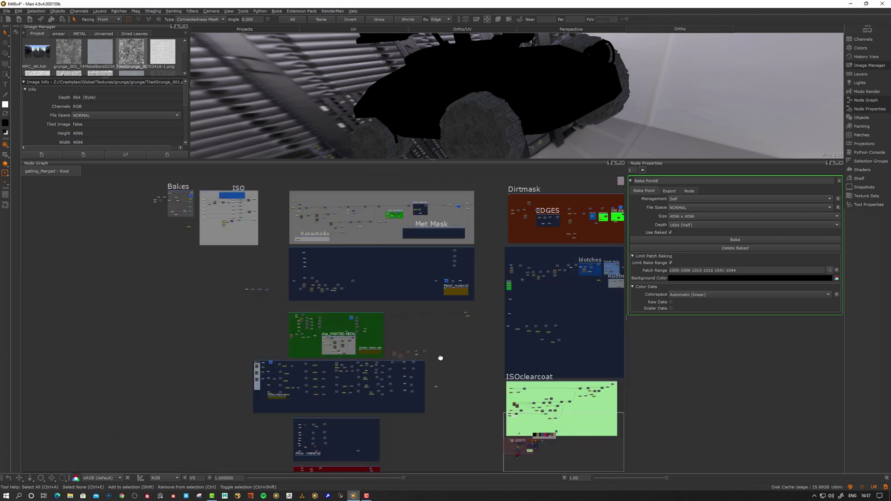
middle_click_drag(440, 358, 459, 248)
scroll(434, 296, "up", 5)
middle_click_drag(430, 294, 430, 355)
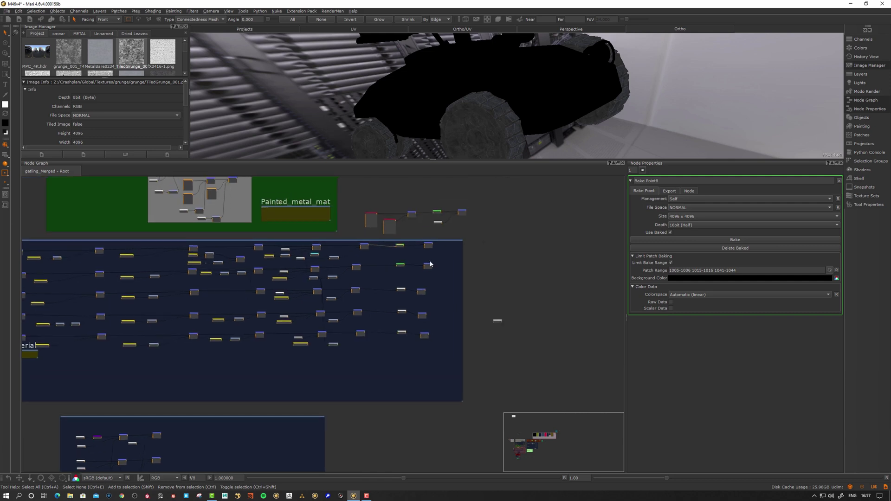
left_click(427, 247)
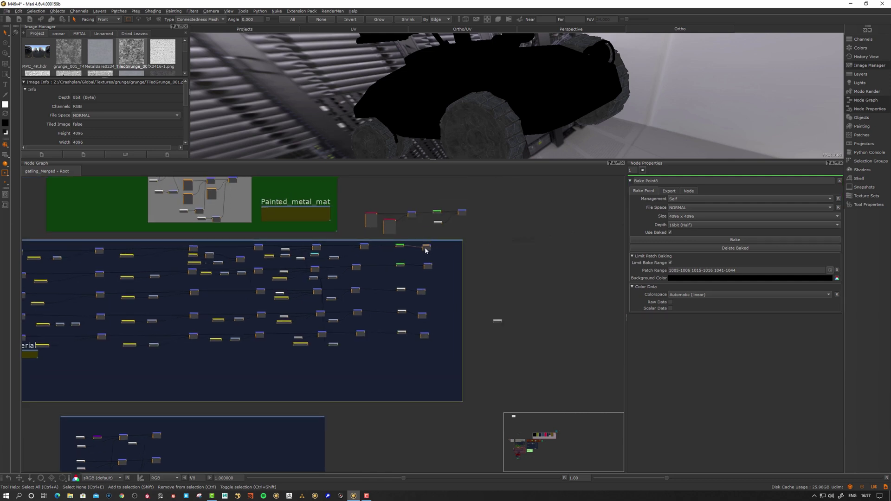
scroll(316, 388, "down", 3)
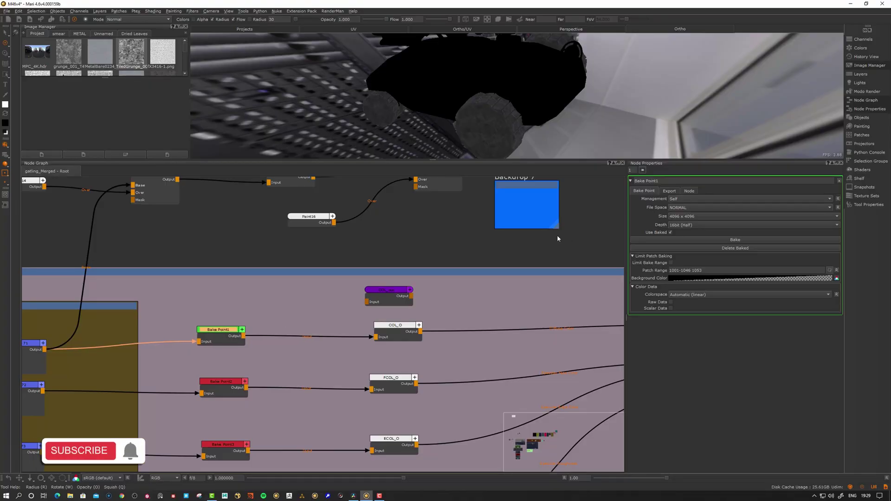
Review the export options of Bake Point1 and its baked texture export settings, closing them without exporting
left_click_drag(231, 335, 234, 334)
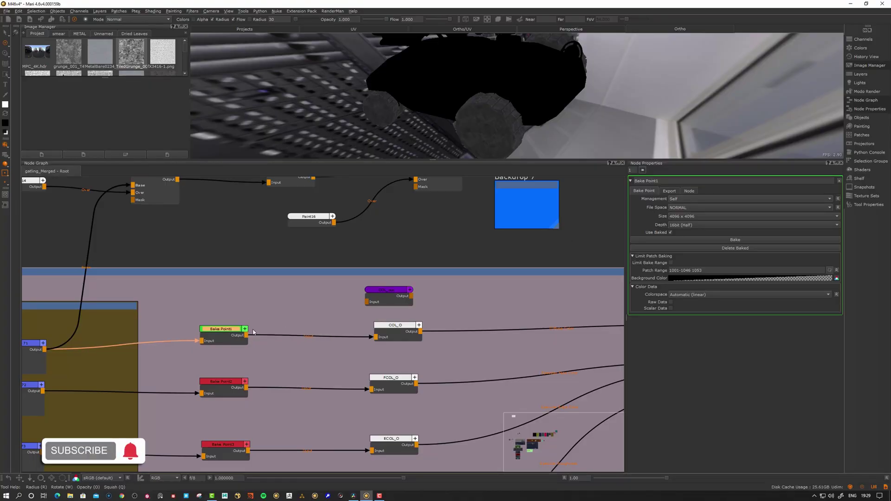
left_click(671, 192)
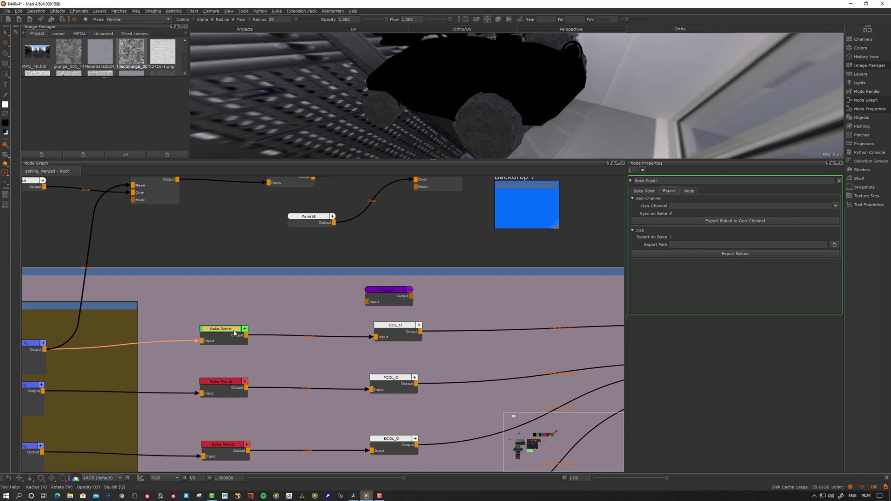
mouse_move(237, 333)
left_mouse_down()
mouse_move(229, 332)
mouse_move(237, 340)
left_mouse_up()
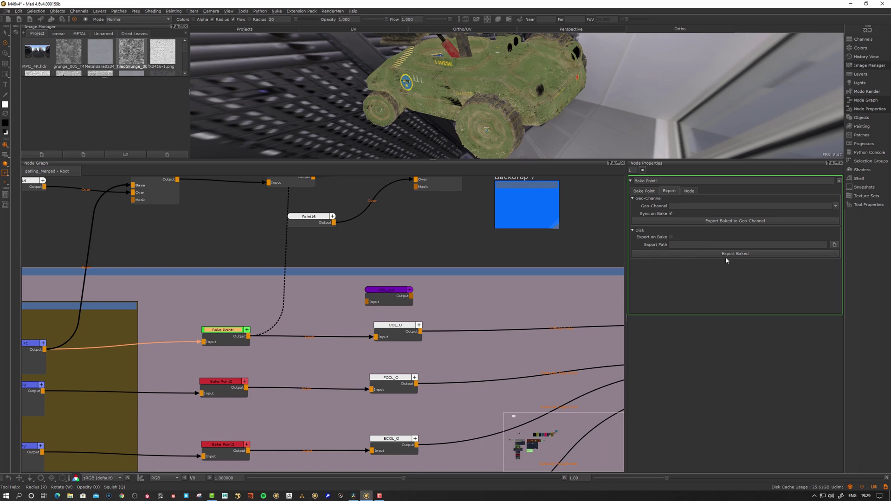
left_click_drag(216, 334, 216, 336)
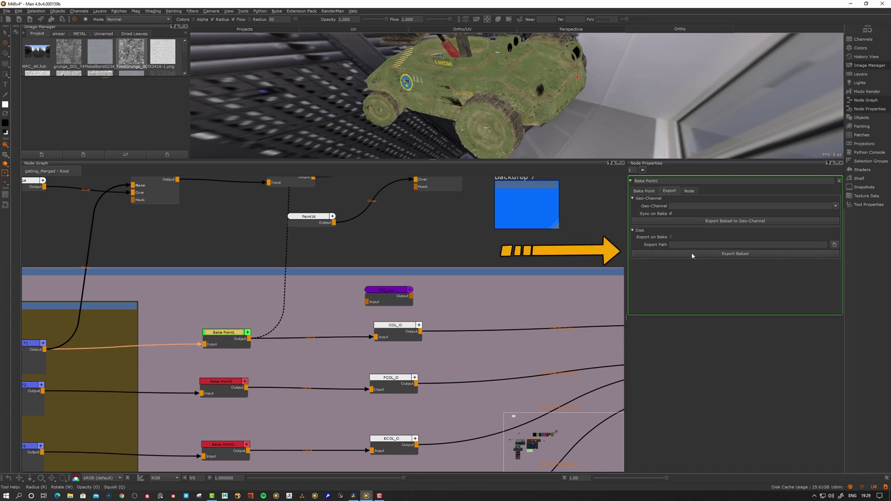
left_click(733, 255)
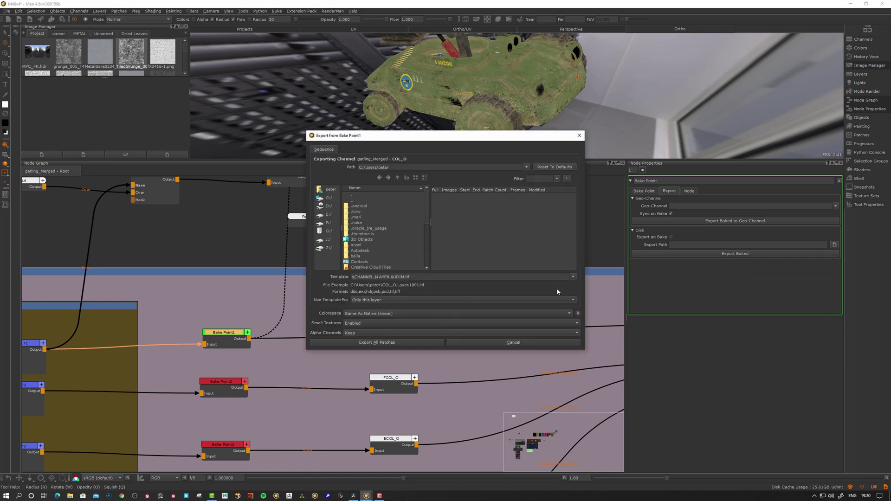
left_click(515, 343)
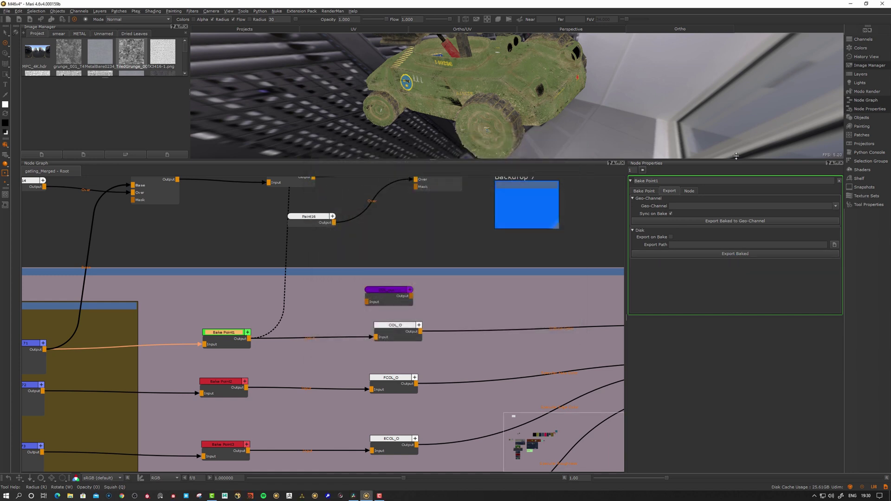
Review the bake points available as new export items in the Export Manager, and close it without adding any
left_click(63, 20)
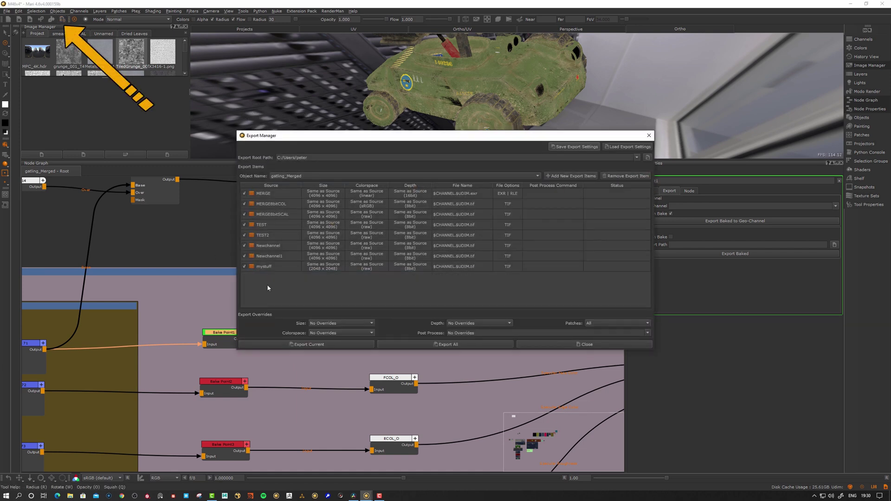
left_click(268, 285)
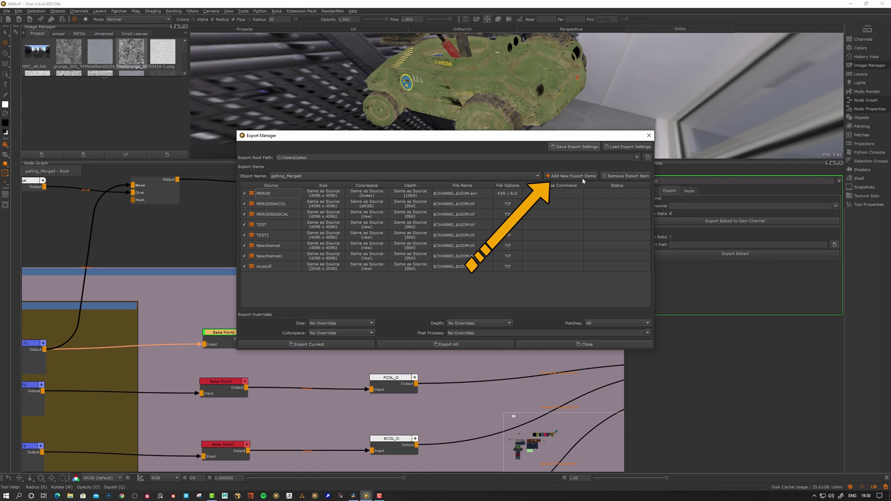
left_click(583, 179)
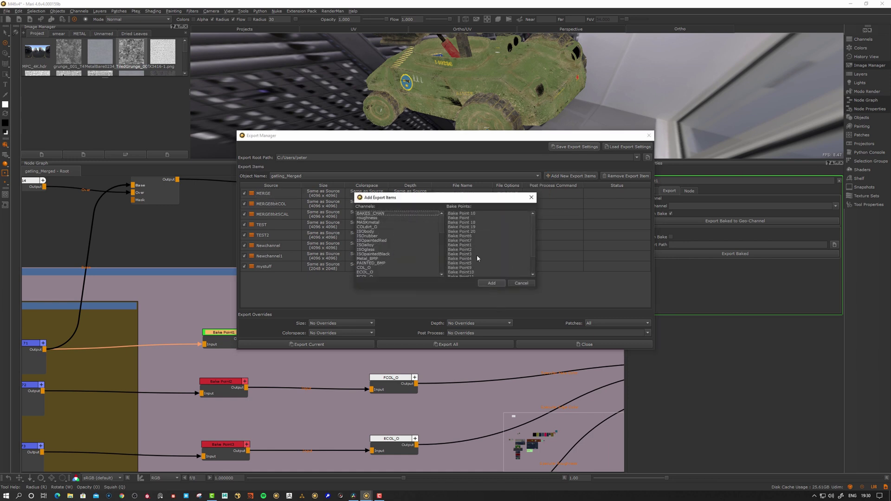
scroll(469, 233, "down", 2)
left_click(467, 229)
scroll(469, 245, "up", 2)
scroll(472, 258, "down", 2)
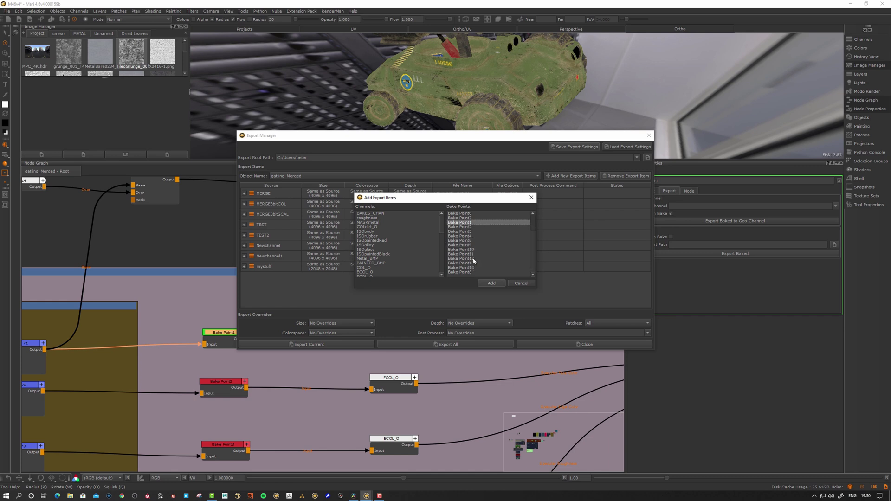
left_click(523, 284)
left_click(554, 346)
Rename the Bake Point1 node to COLBAKE and shift it slightly in the node graph
type("CO")
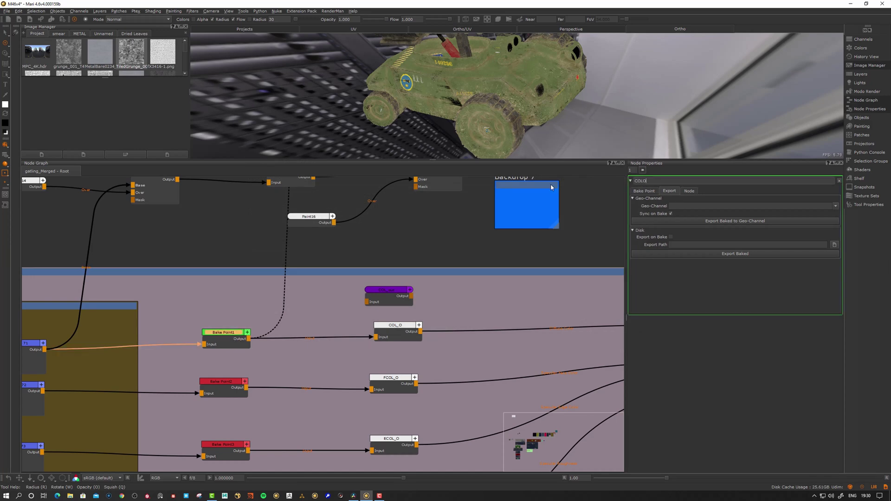
type("LBAKE")
key("Return")
left_click_drag(225, 340, 217, 346)
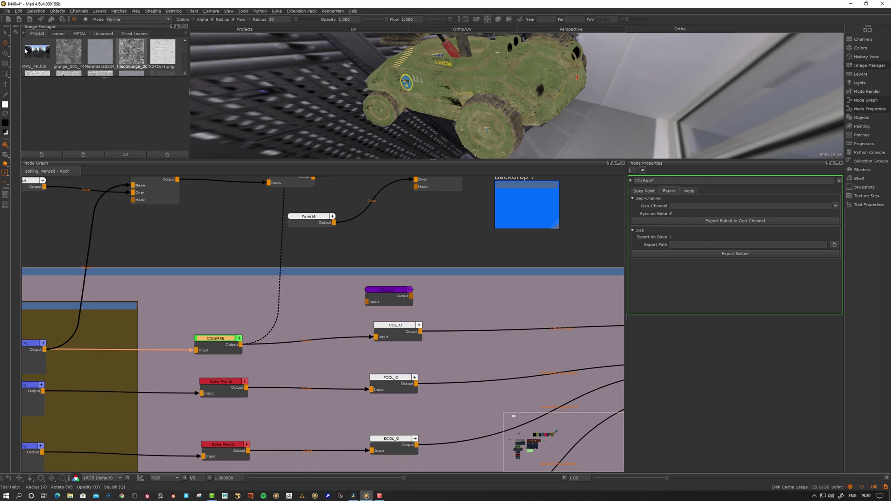
Add the COLBAKE bake point to the Export Manager's export items and close the manager
left_click(62, 19)
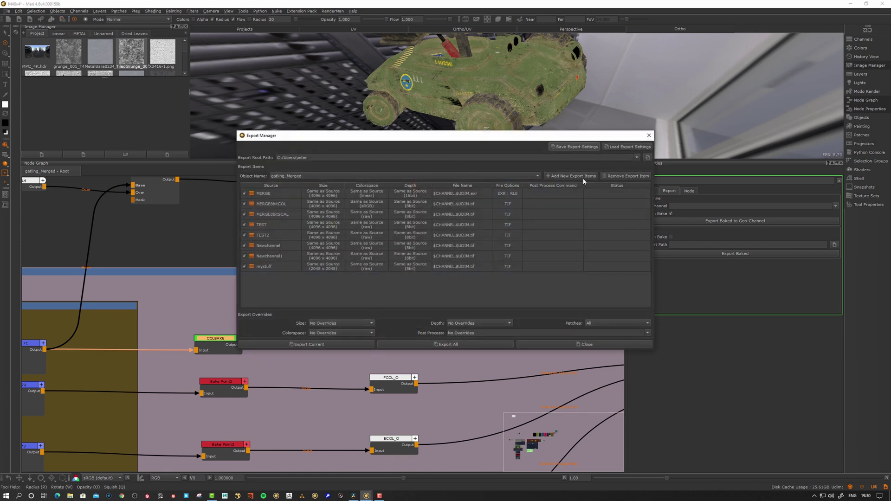
left_click(571, 176)
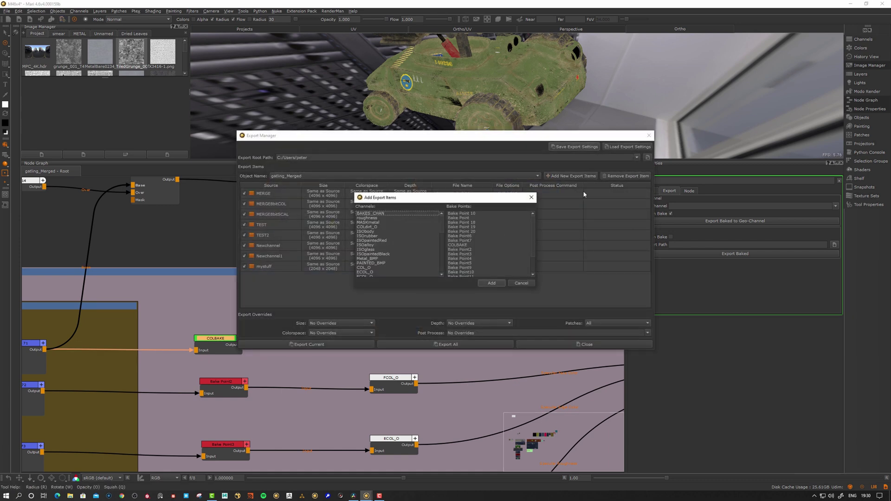
left_click(458, 246)
left_click(491, 283)
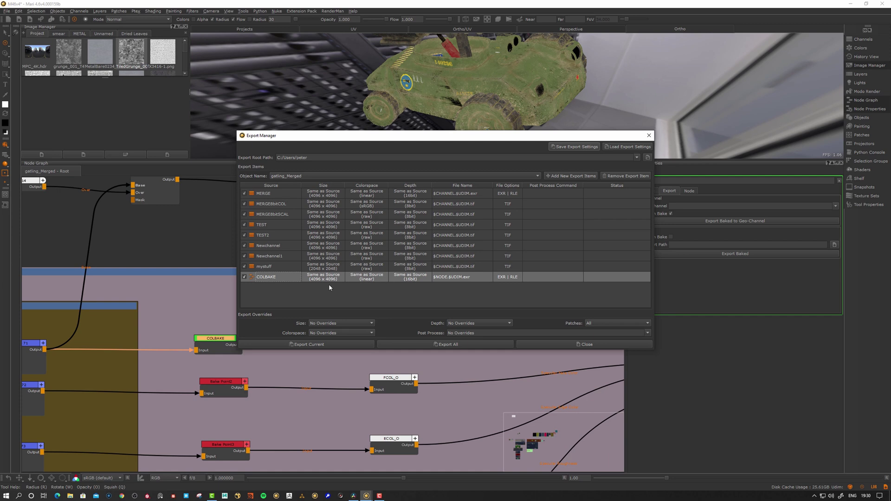
left_click(571, 346)
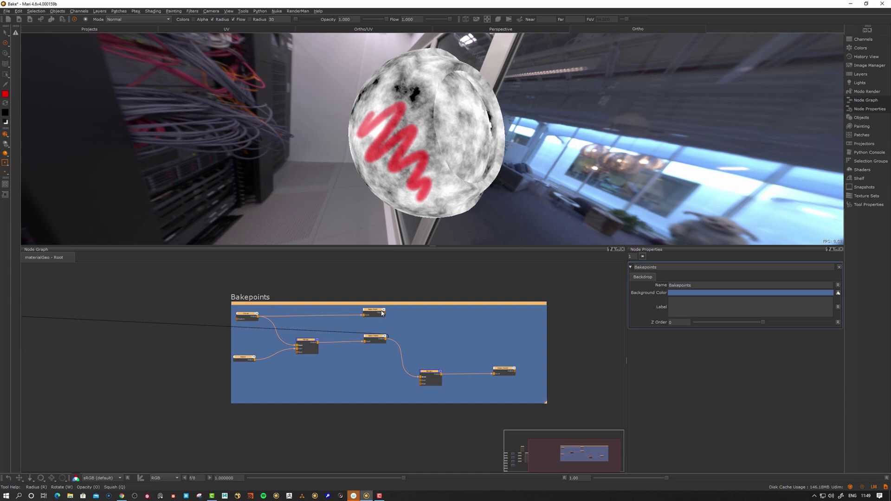
Review the node graph's Bake Points commands for updating and baking selected, upstream and downstream bake points
left_click_drag(381, 304, 383, 307)
left_click(385, 286)
middle_click_drag(364, 290, 365, 298)
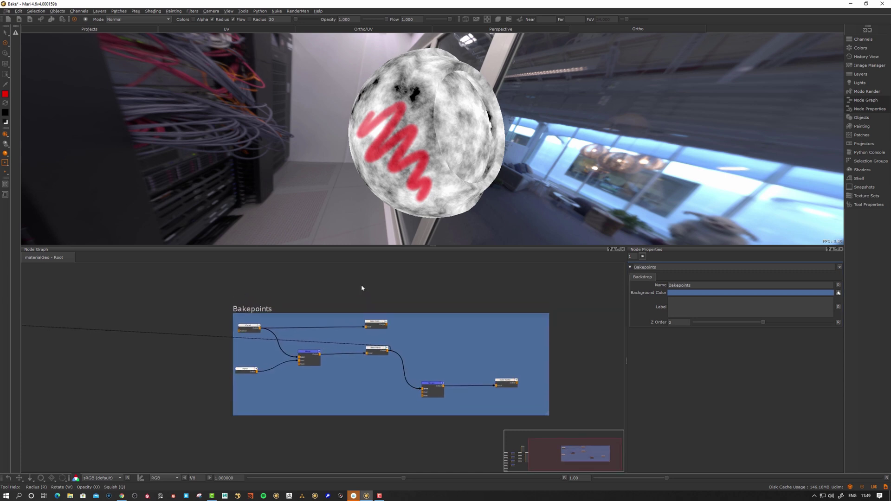
right_click(365, 281)
mouse_move(404, 313)
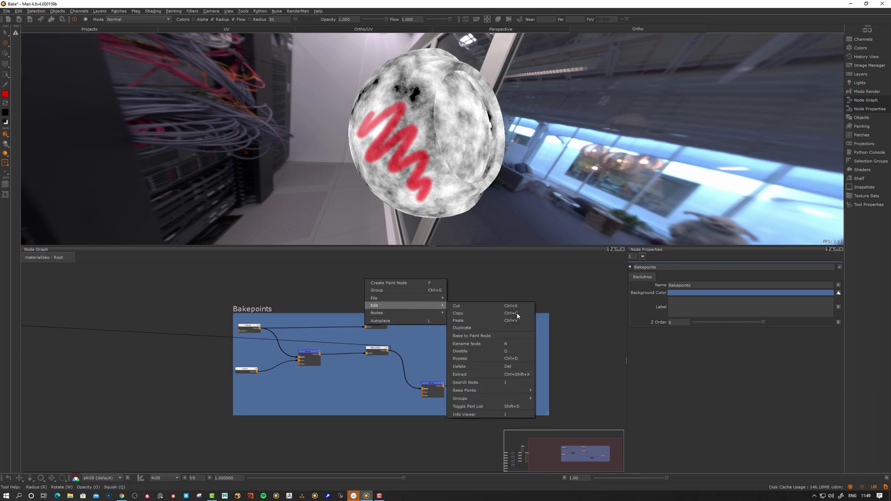
mouse_move(484, 394)
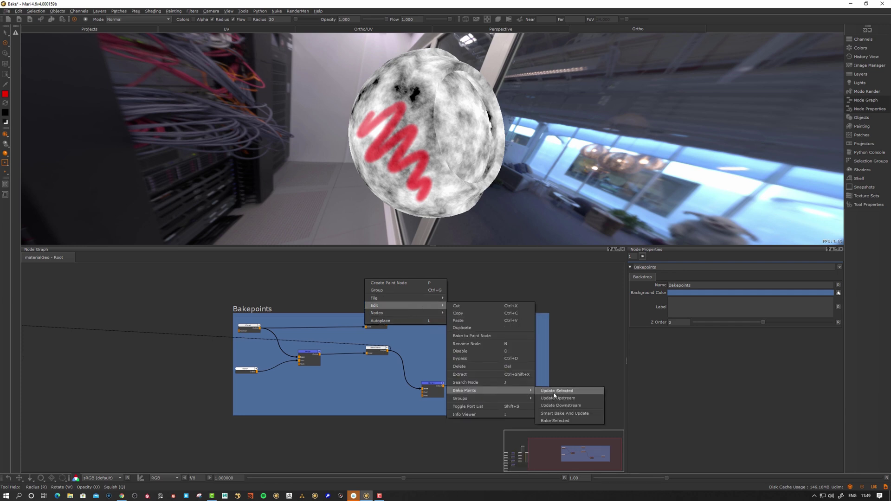
left_click(552, 368)
middle_click_drag(405, 346, 396, 332)
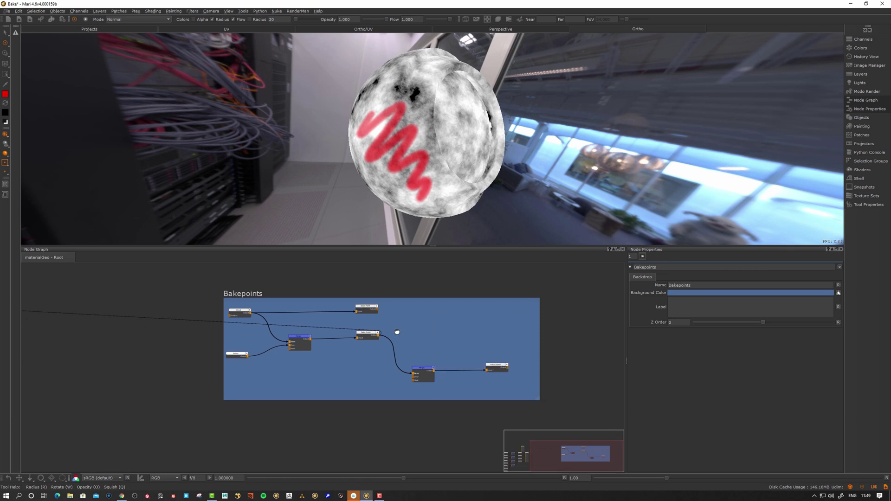
Inspect the node chain in the Bakepoints backdrop from Cloud and Paint4 through Merge and Bake Point1 to Merge1
scroll(255, 332, "up", 5)
left_click_drag(225, 292, 228, 289)
middle_click_drag(446, 292, 409, 307)
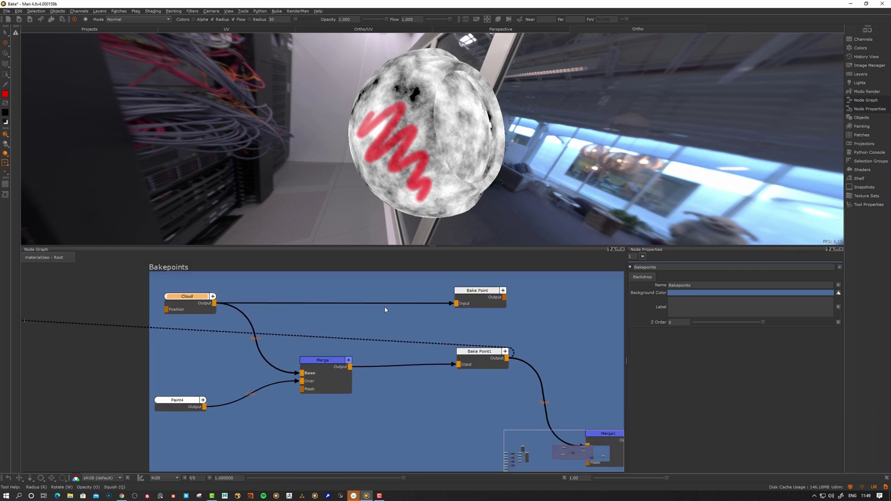
left_click_drag(482, 296, 483, 295)
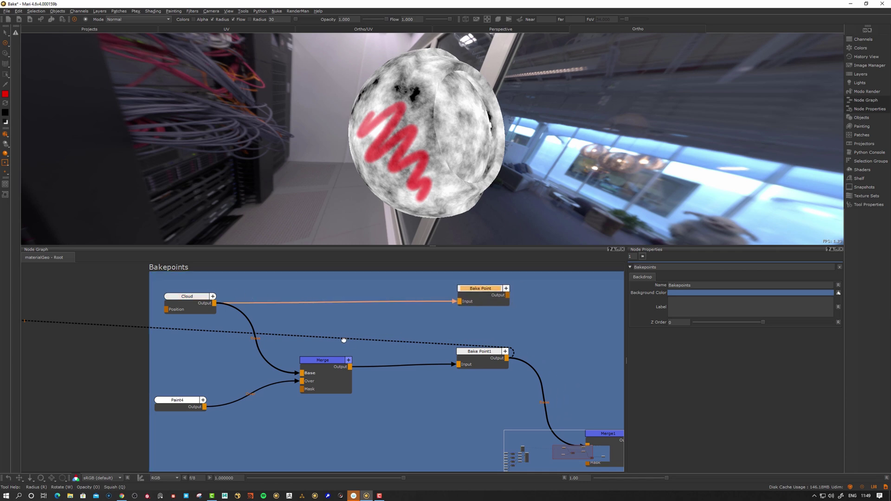
middle_click_drag(342, 332, 347, 307)
left_click_drag(183, 385, 191, 389)
left_click_drag(337, 345, 342, 344)
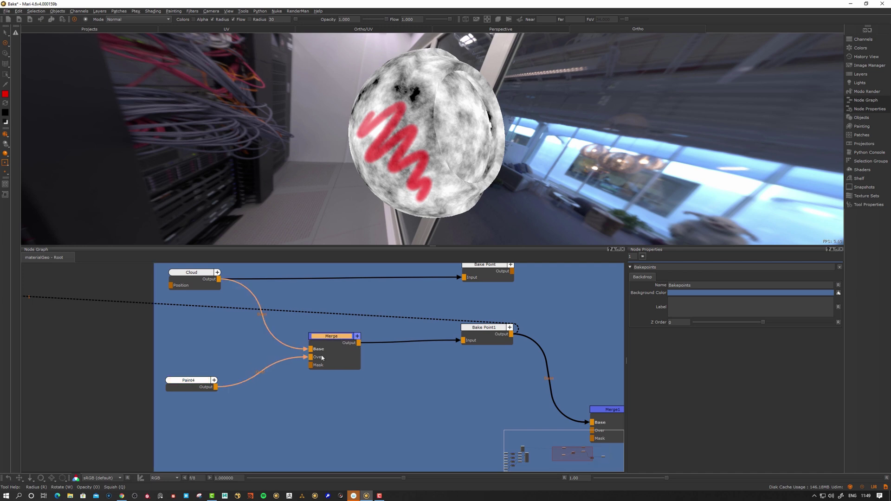
left_click_drag(479, 331, 478, 335)
middle_click_drag(520, 347, 413, 298)
left_click_drag(499, 361, 501, 361)
Create a Voronoi node below Bake Point1 and connect its output to the Over input of Merge1
left_click(393, 384)
middle_click_drag(393, 384, 383, 364)
key("Tab")
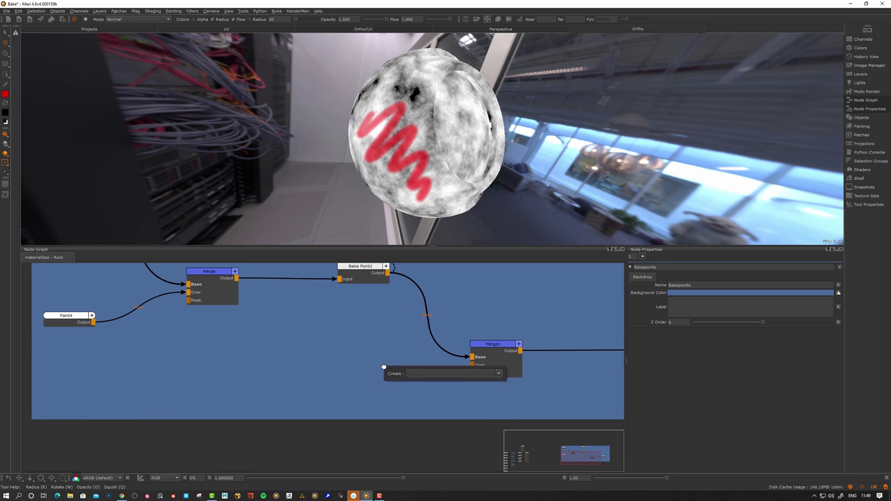
type("noi")
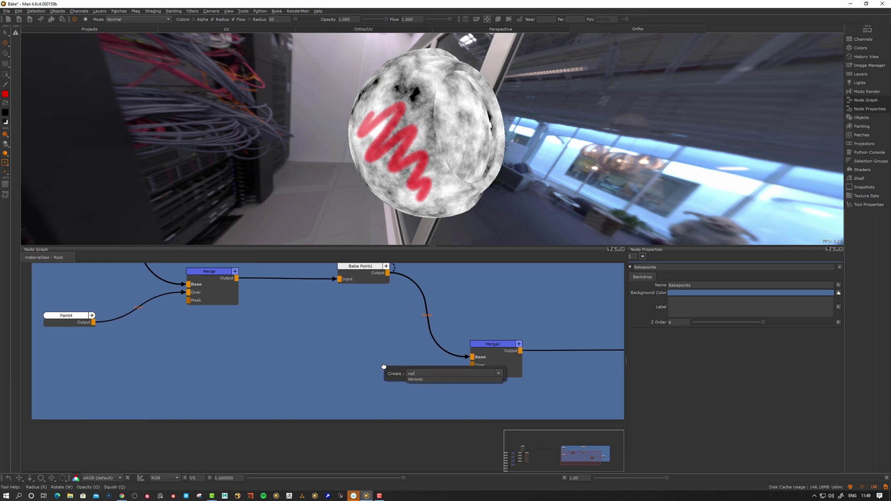
key("Down")
key("Return")
left_click_drag(408, 375, 484, 367)
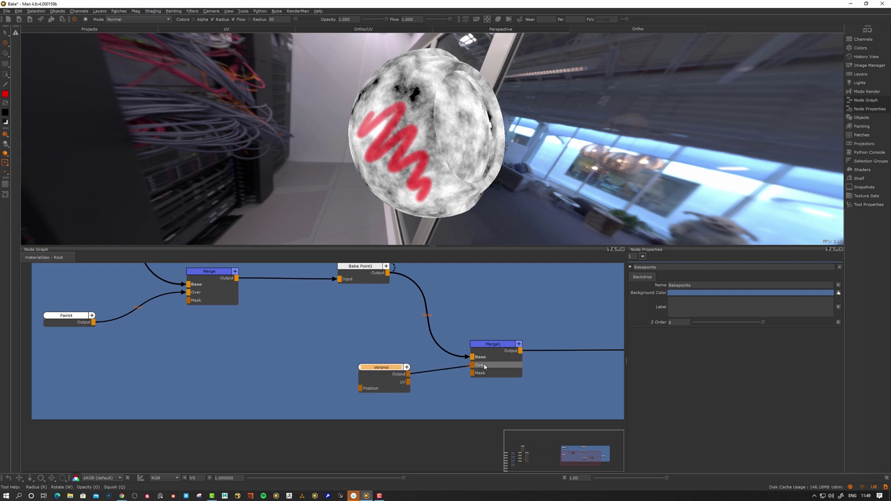
left_click_drag(404, 376, 400, 375)
View the result of Merge1 on the sphere and set its merge amount to 0.283
left_click(496, 348)
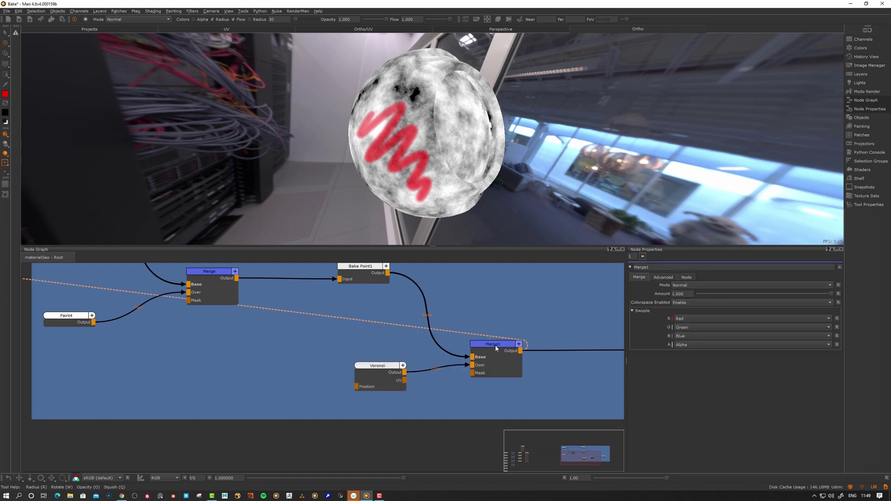
left_click(495, 348)
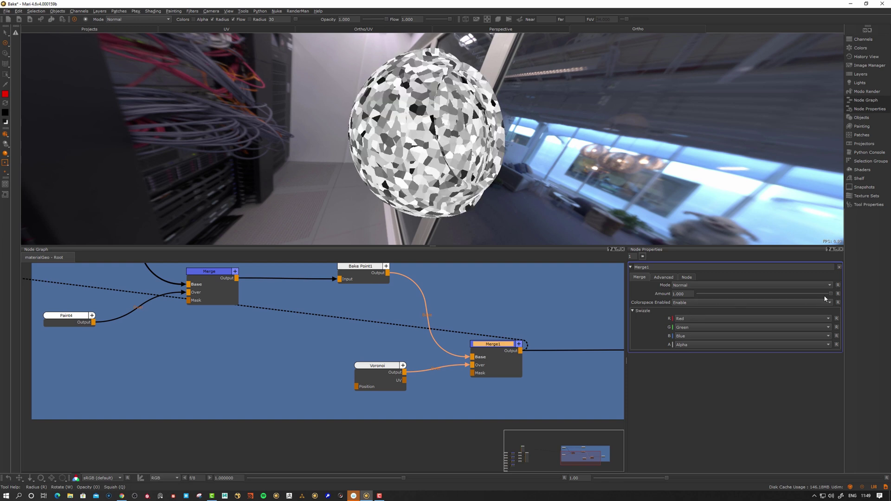
left_click_drag(825, 295, 736, 294)
Review the whole Bakepoints network, including the bake point fed by Cloud and the one following Merge1
middle_click_drag(538, 359, 509, 363)
scroll(493, 364, "down", 1)
left_click(510, 348)
scroll(469, 312, "down", 3)
mouse_move(428, 324)
middle_mouse_down()
mouse_move(420, 343)
mouse_move(425, 332)
middle_mouse_up()
left_click(450, 317)
left_click(363, 300)
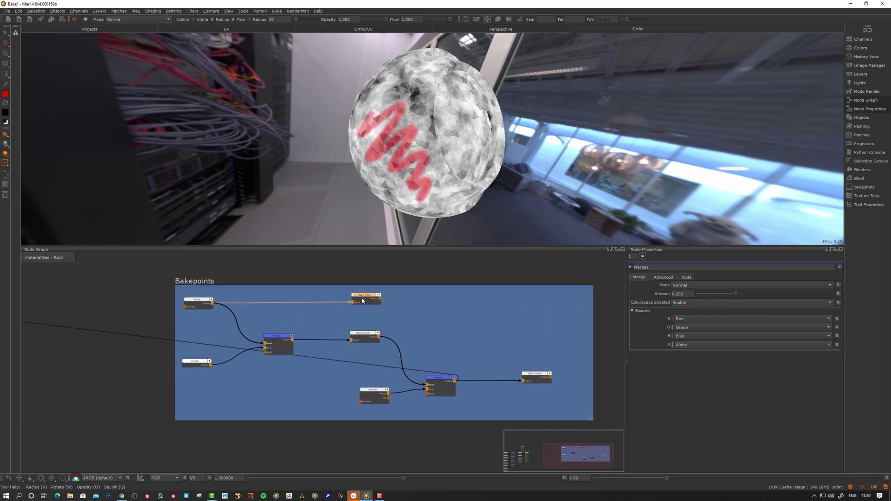
left_click(395, 307)
scroll(395, 307, "down", 2)
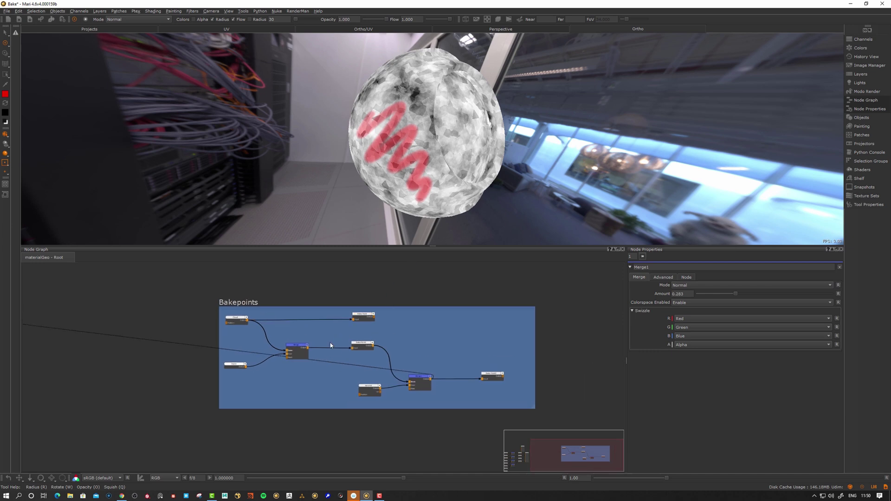
Bake the Cloud-fed Bake Point with the Bake Selected command
left_click(361, 316)
left_click_drag(362, 319, 365, 318)
right_click(366, 272)
mouse_move(391, 296)
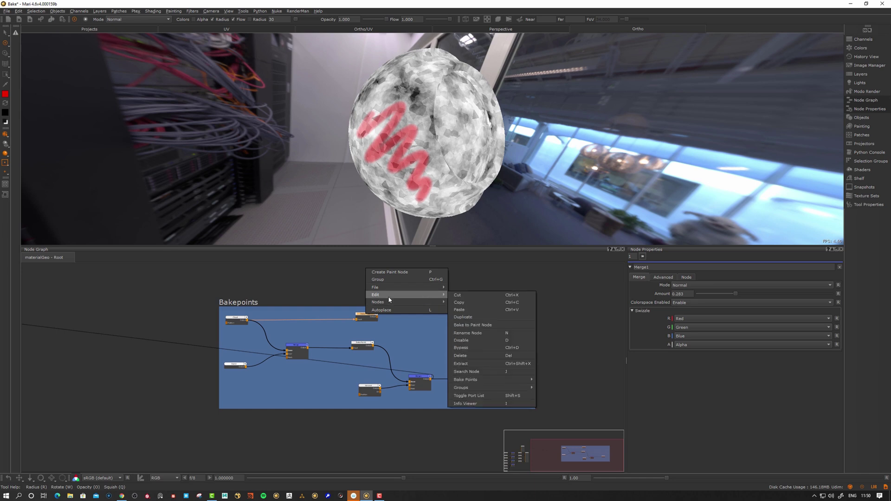
mouse_move(484, 380)
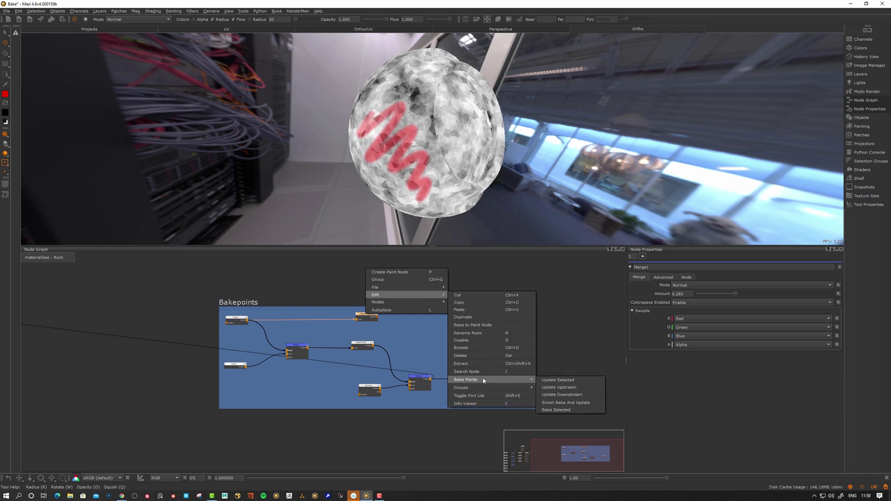
left_click(563, 411)
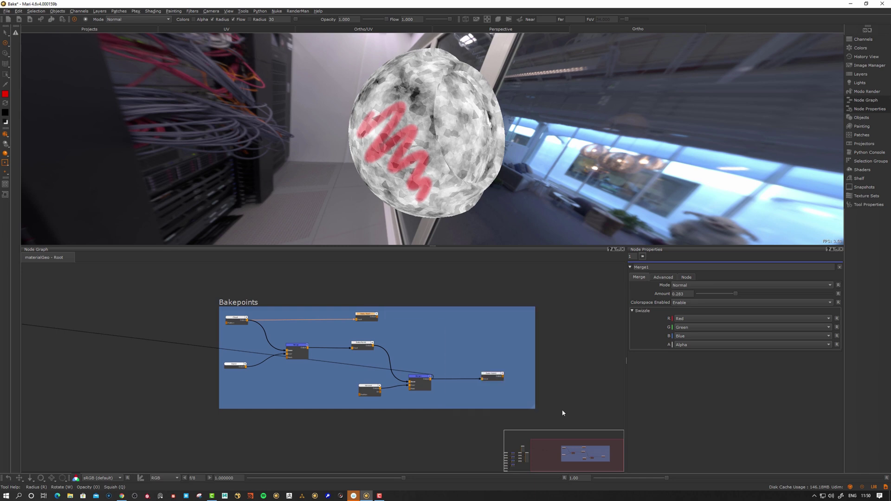
Select all three bake points in the Bakepoints backdrop and bake them together with Bake Selected
left_click(362, 320)
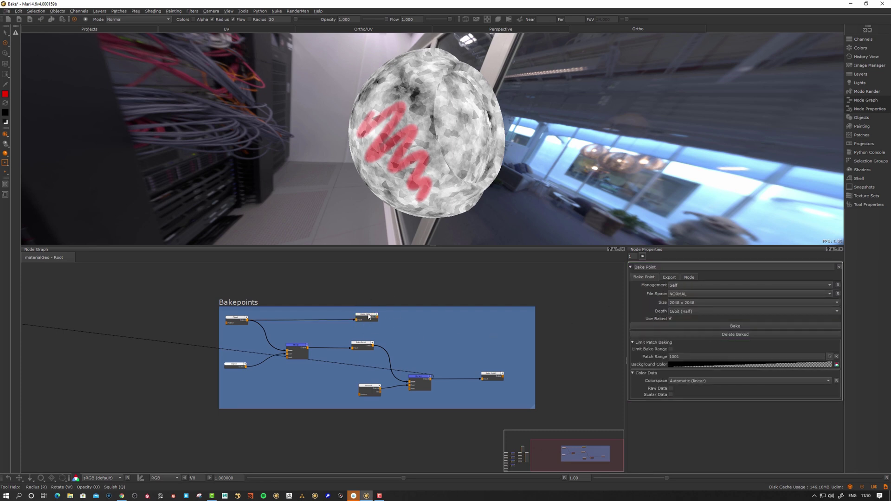
left_click(367, 344, "shift")
left_click(495, 380, "shift")
right_click(360, 348)
mouse_move(378, 364)
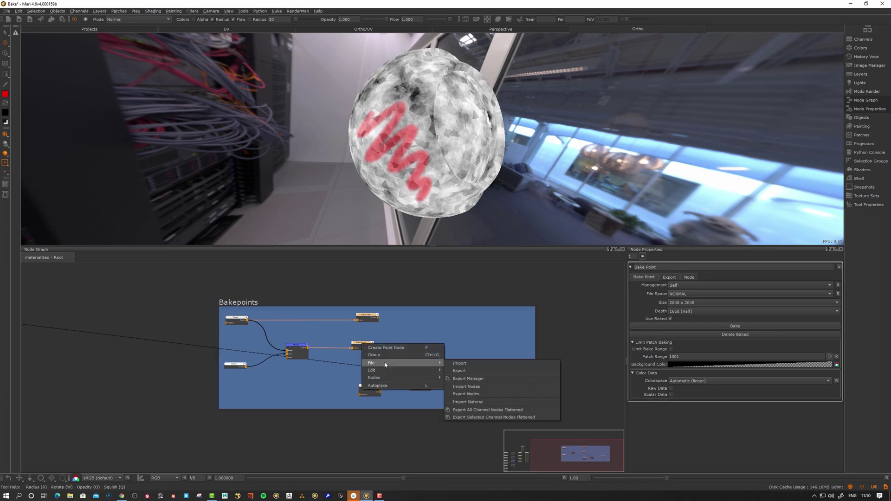
mouse_move(459, 455)
left_click(563, 485)
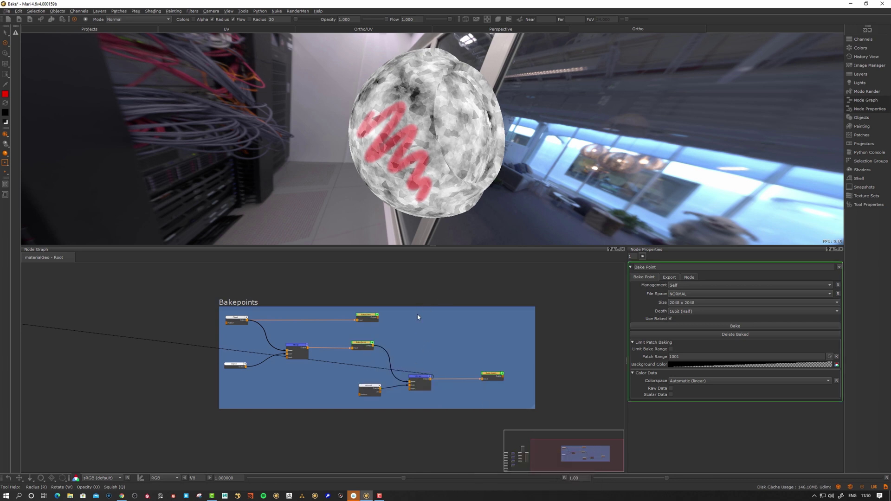
View the baked results of Bake Point1 and Bake Point2 on the sphere
left_click_drag(366, 324, 362, 321)
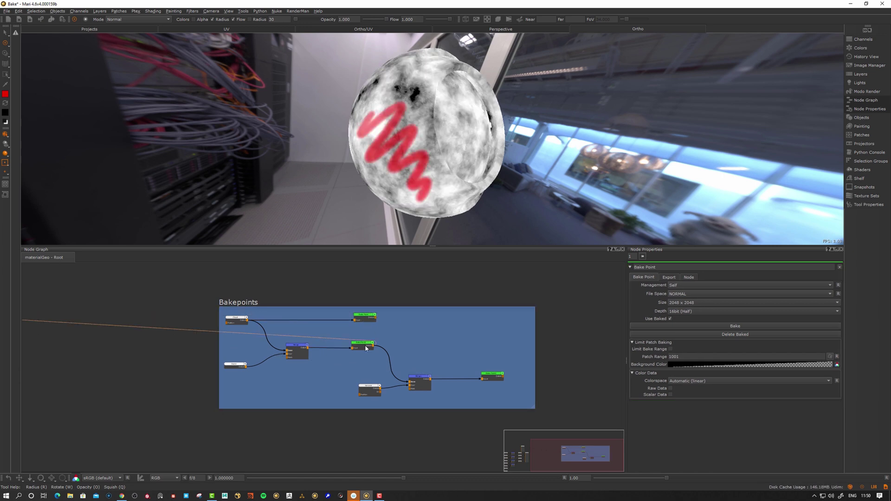
left_click(500, 373)
key("v")
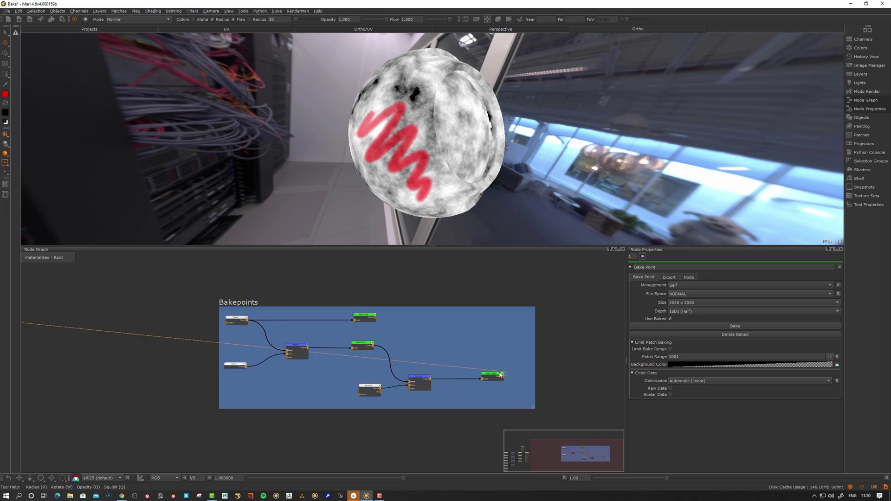
Delete the baked data from Bake Point, Bake Point1 and Bake Point2 through their node properties
left_click(493, 379)
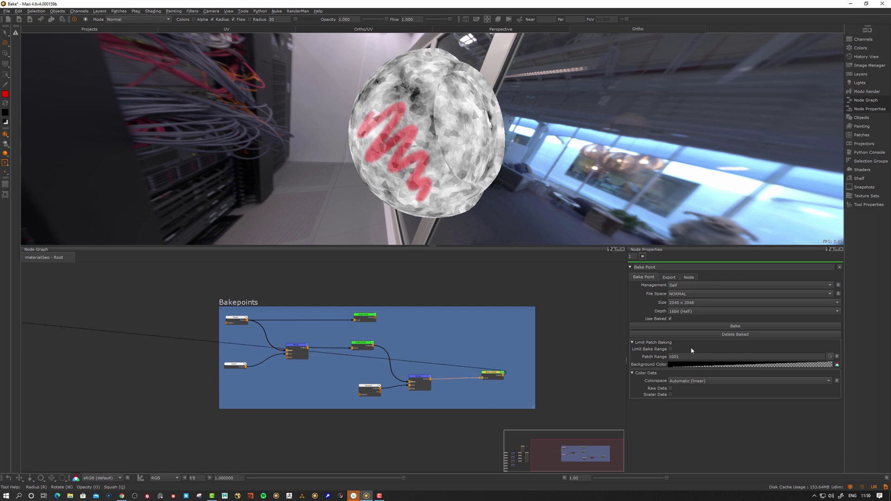
left_click(363, 347)
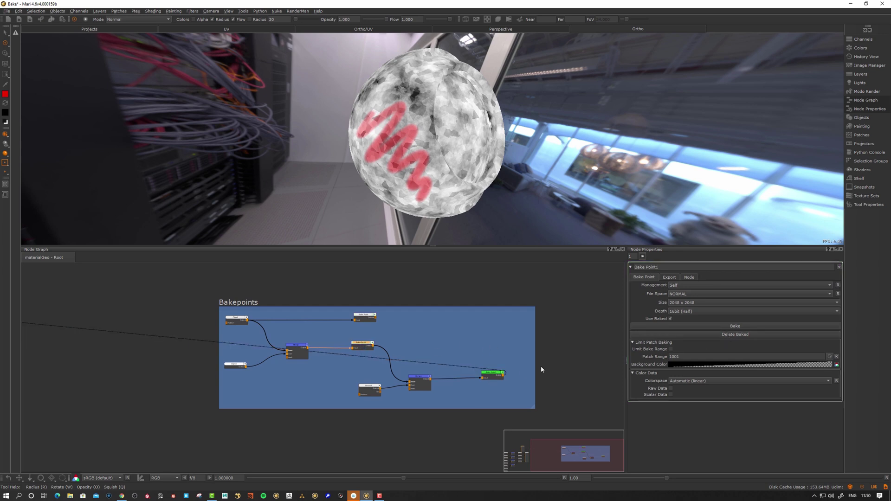
left_click_drag(489, 376, 480, 379)
left_click(471, 315)
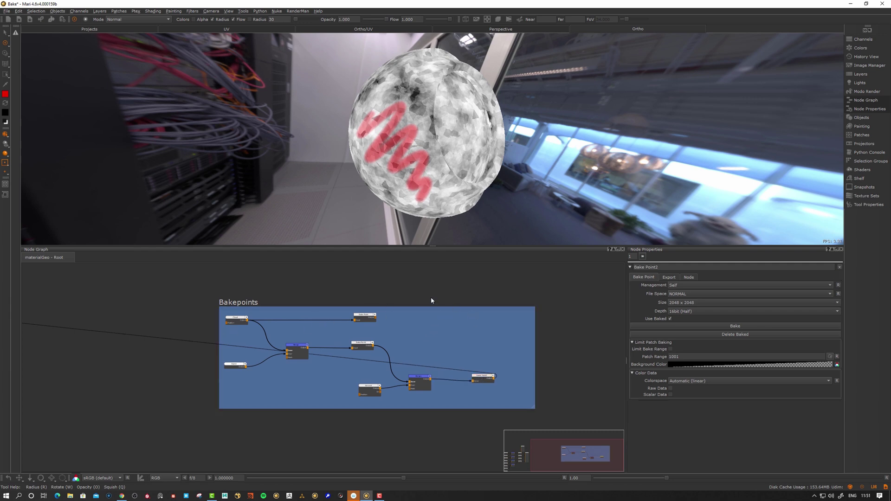
Run Smart Bake And Update on the network with no node selected
middle_click_drag(325, 285, 330, 288)
right_click(344, 274)
mouse_move(363, 301)
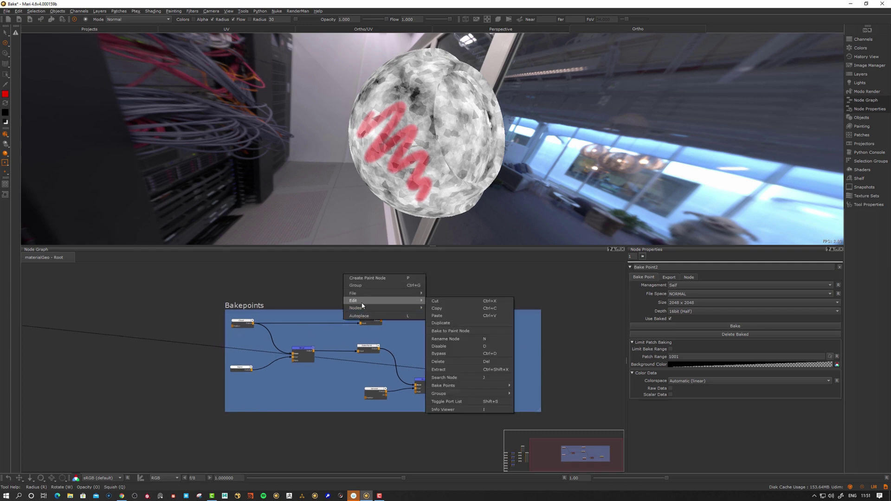
mouse_move(443, 386)
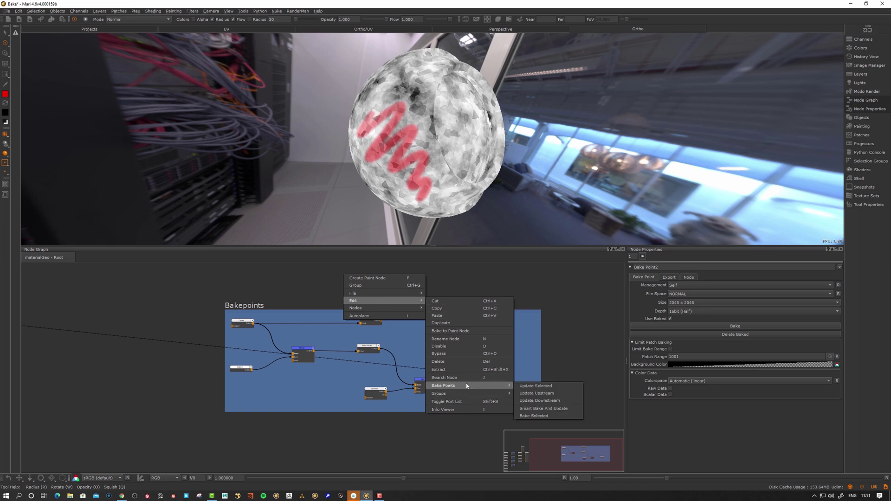
left_click(550, 409)
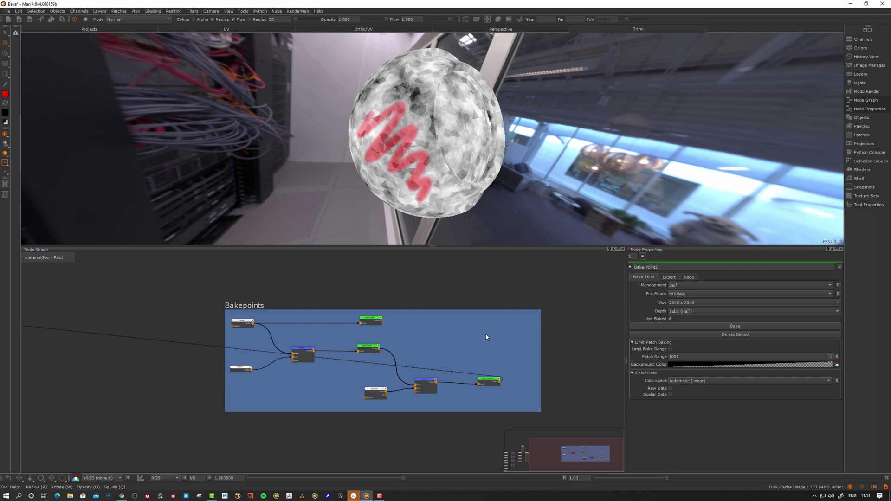
Clear the baked data from all three bake points again, finishing with Bake Point2
double_click(370, 319)
left_click(486, 381)
left_click_drag(364, 350, 368, 350)
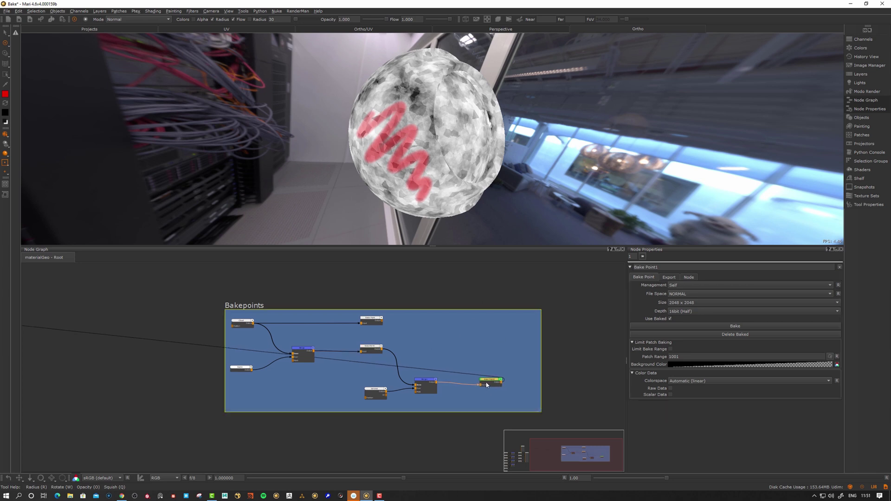
left_click(726, 335)
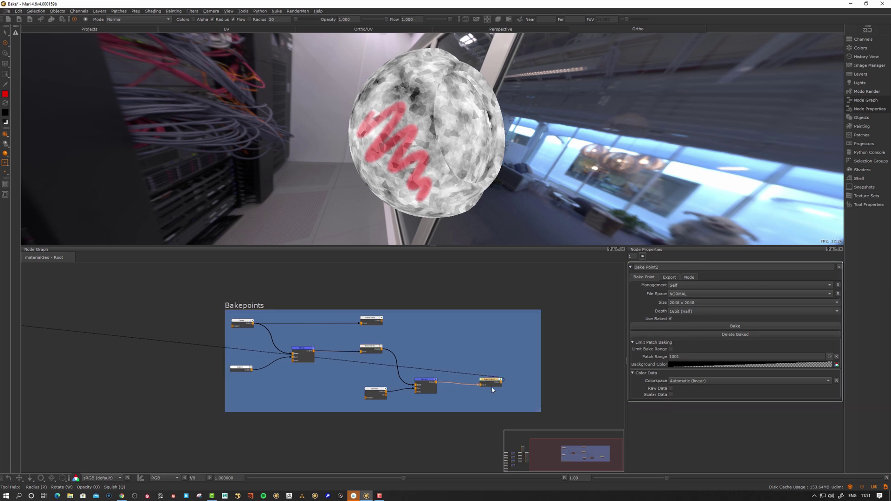
Select the Cloud node and bake every bake point below it with Update Downstream
left_click(243, 324)
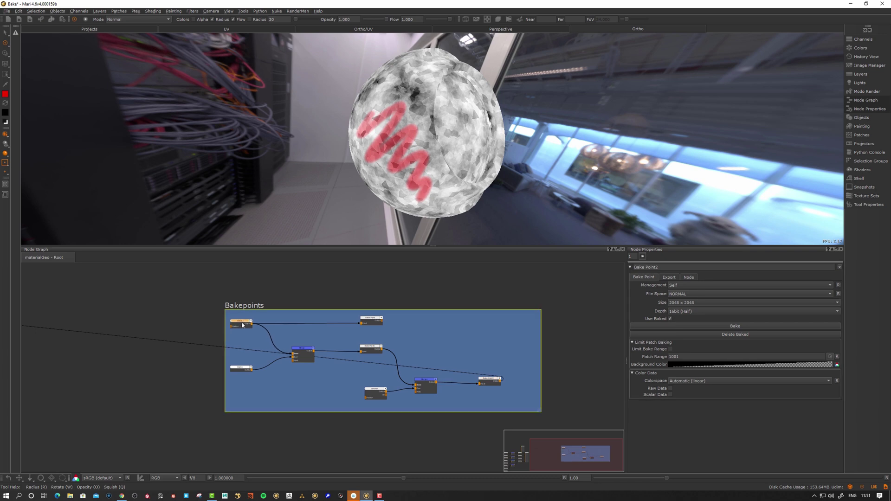
left_click_drag(242, 323, 244, 325)
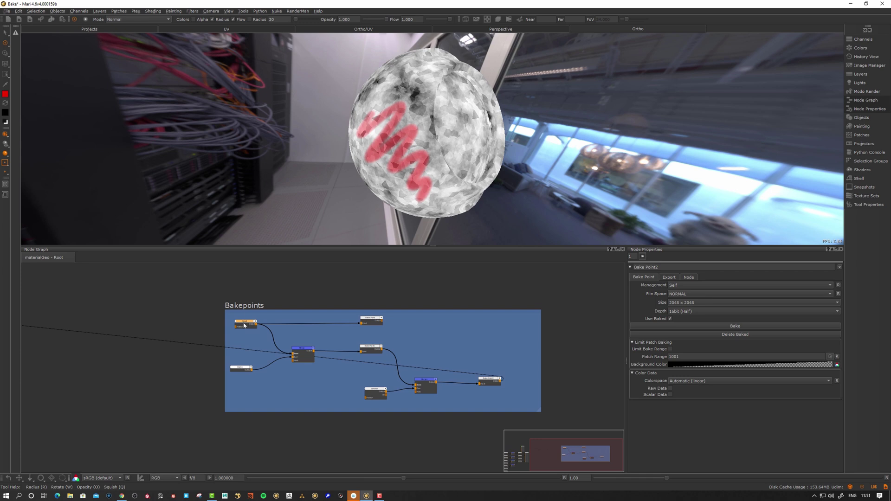
right_click(250, 285)
mouse_move(260, 310)
mouse_move(370, 395)
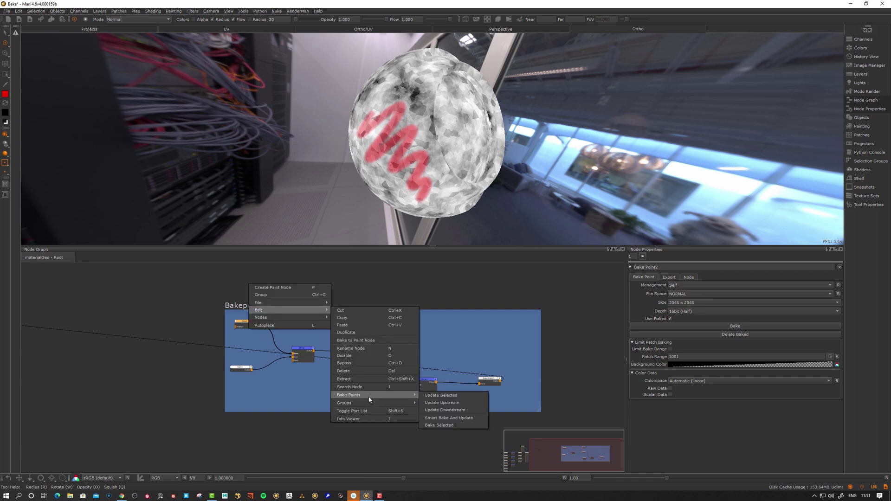
left_click(449, 410)
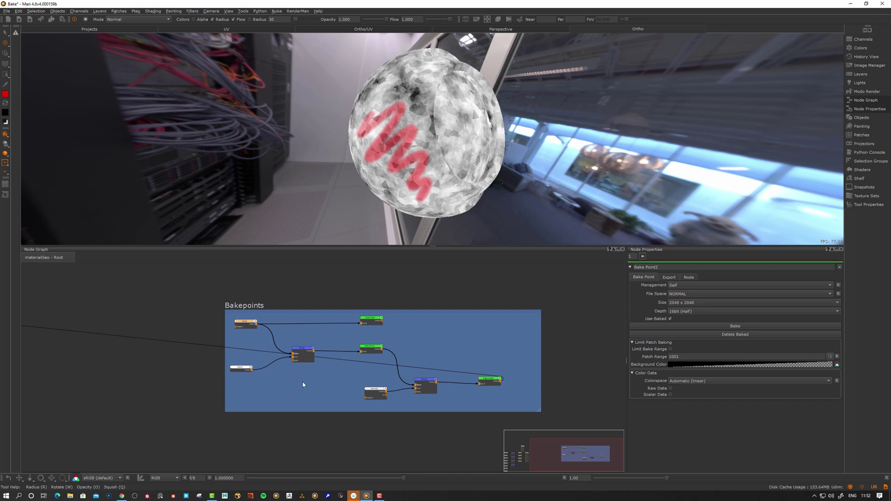
Set the amount of the Merge node joining Cloud and the paint node to 0.394
scroll(299, 364, "up", 2)
left_click(303, 357)
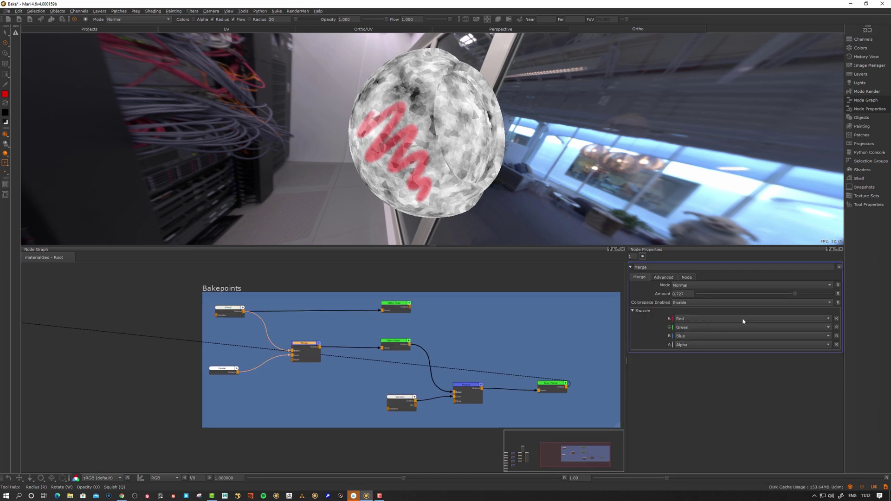
left_click_drag(787, 294, 781, 295)
middle_click_drag(332, 373, 323, 378)
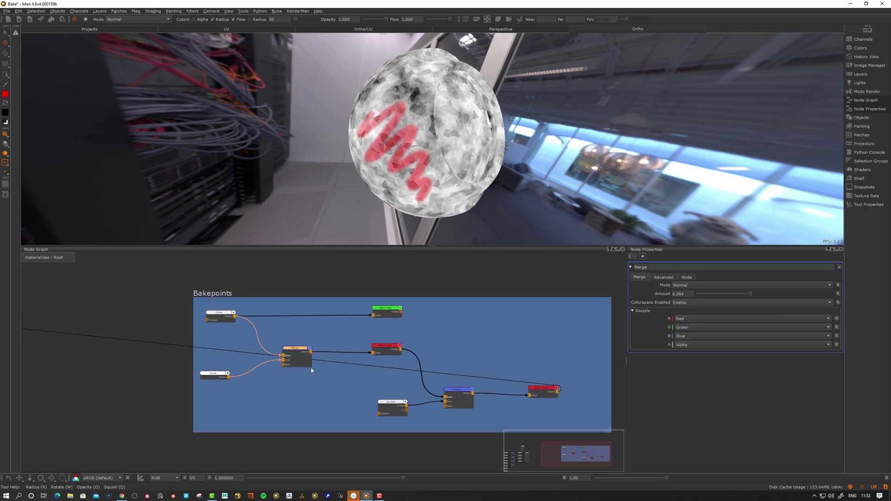
Refresh the outdated bake points with Update Downstream from the Cloud node
left_click(222, 319)
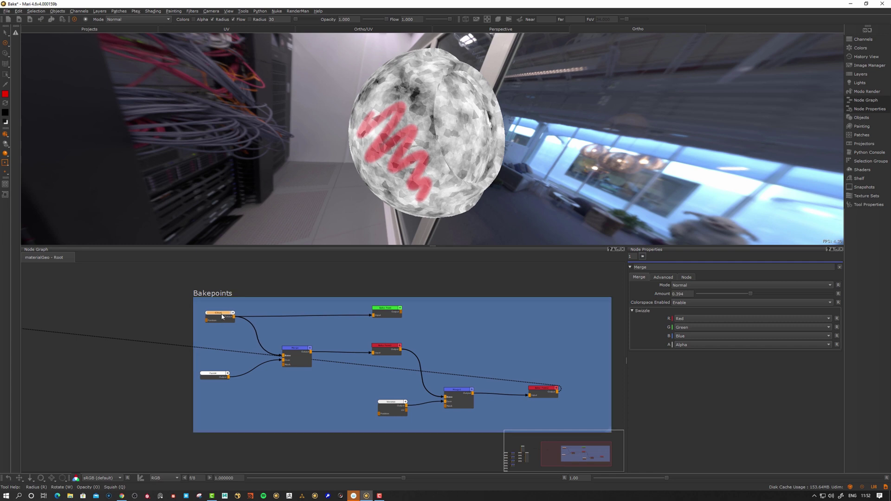
right_click(223, 317)
mouse_move(230, 342)
mouse_move(323, 427)
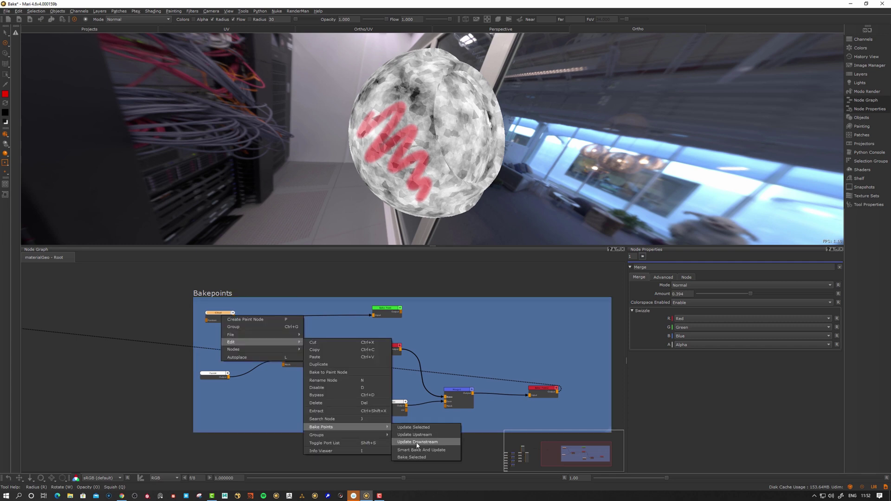
left_click(417, 443)
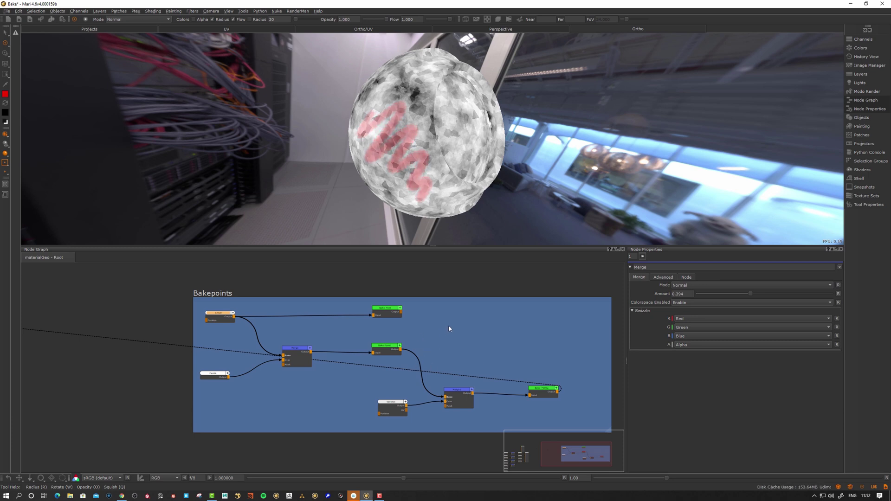
Review the available Bake Points commands for updating and baking in the node graph
scroll(421, 299, "down", 2)
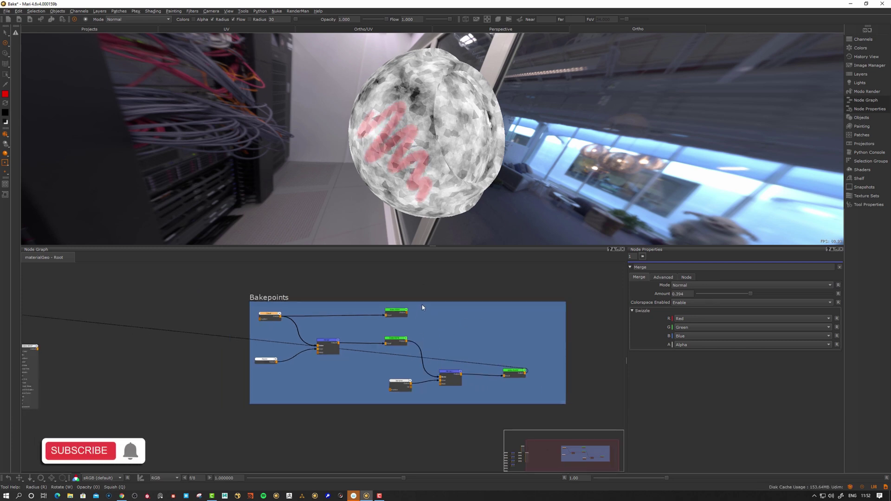
middle_click_drag(423, 305, 393, 370)
right_click(299, 295)
mouse_move(325, 321)
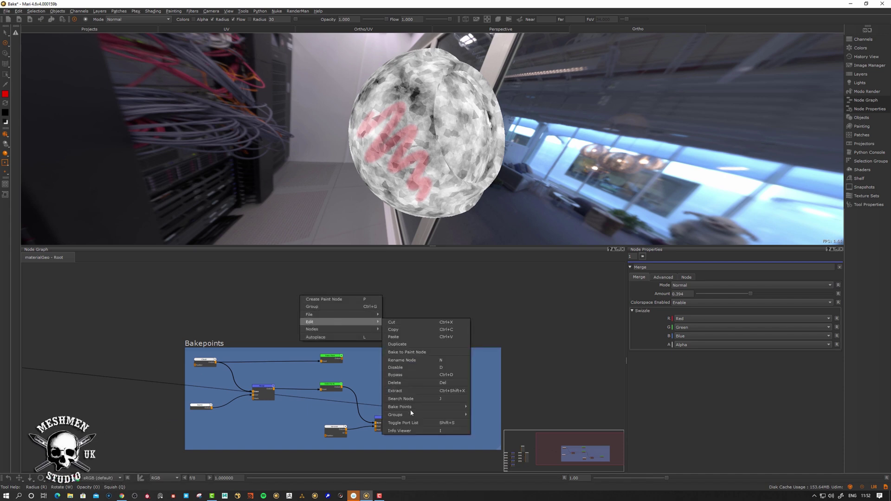
mouse_move(415, 407)
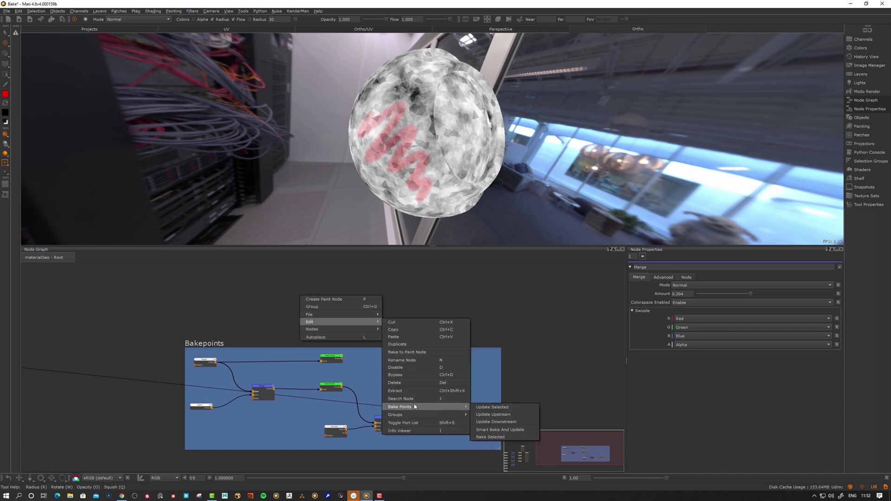